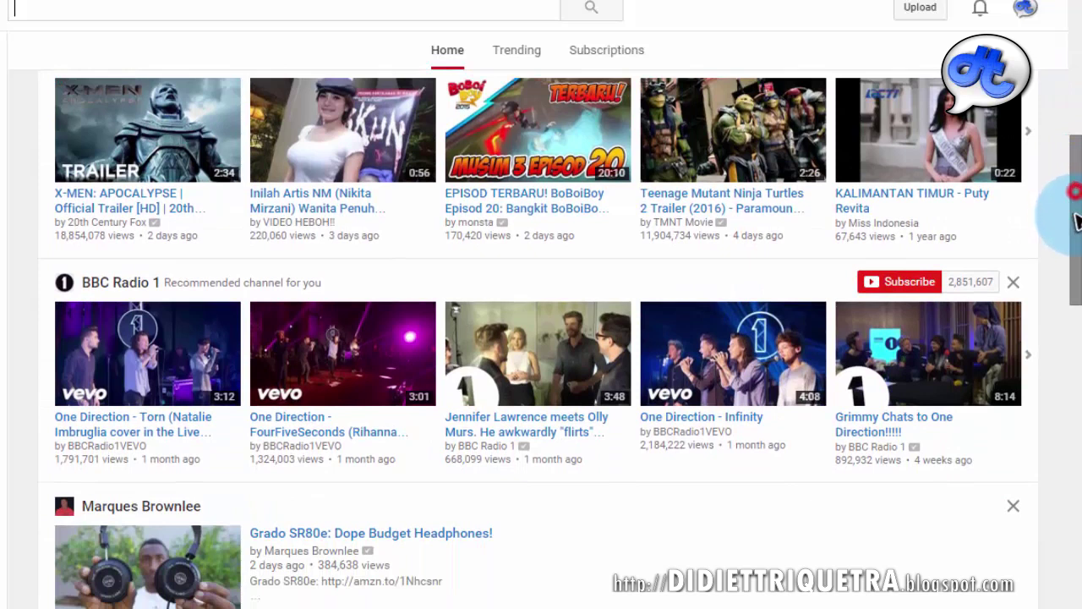
- Browse the recommended and popular video thumbnails on the YouTube home feed
{"action": "left_click_drag", "start_coordinate": [1075, 220], "coordinate": [640, 225]}
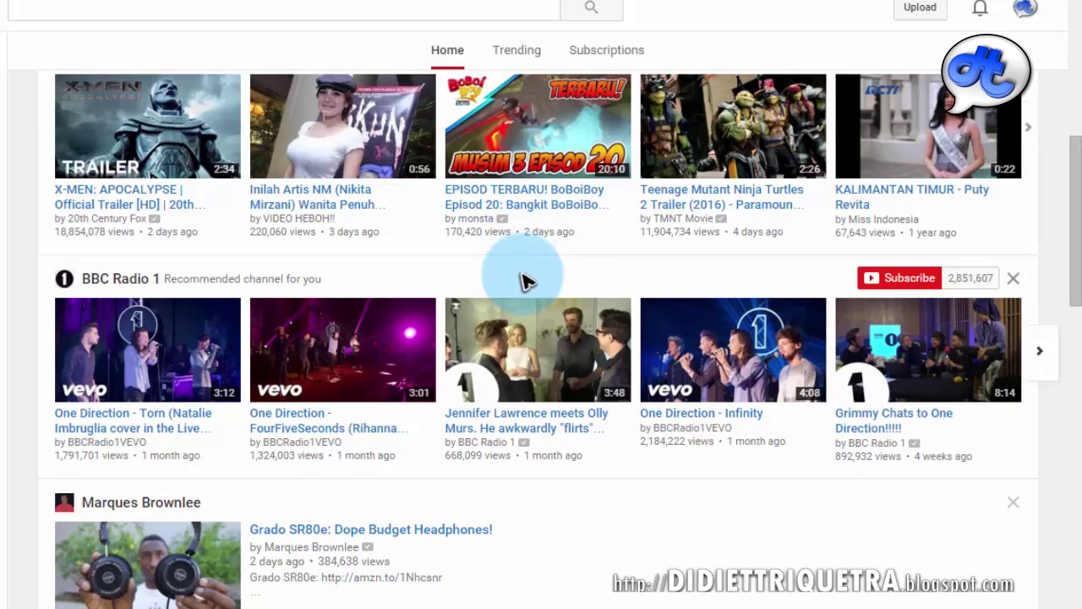
{"action": "left_click_drag", "start_coordinate": [1076, 218], "coordinate": [1062, 415]}
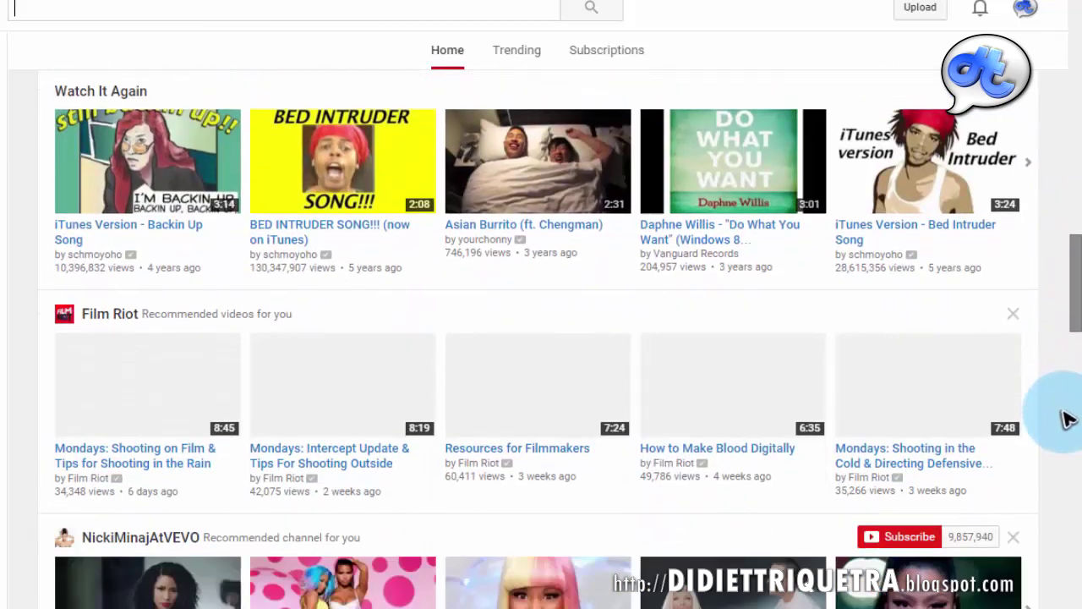
{"action": "left_click_drag", "start_coordinate": [1070, 269], "coordinate": [1070, 110]}
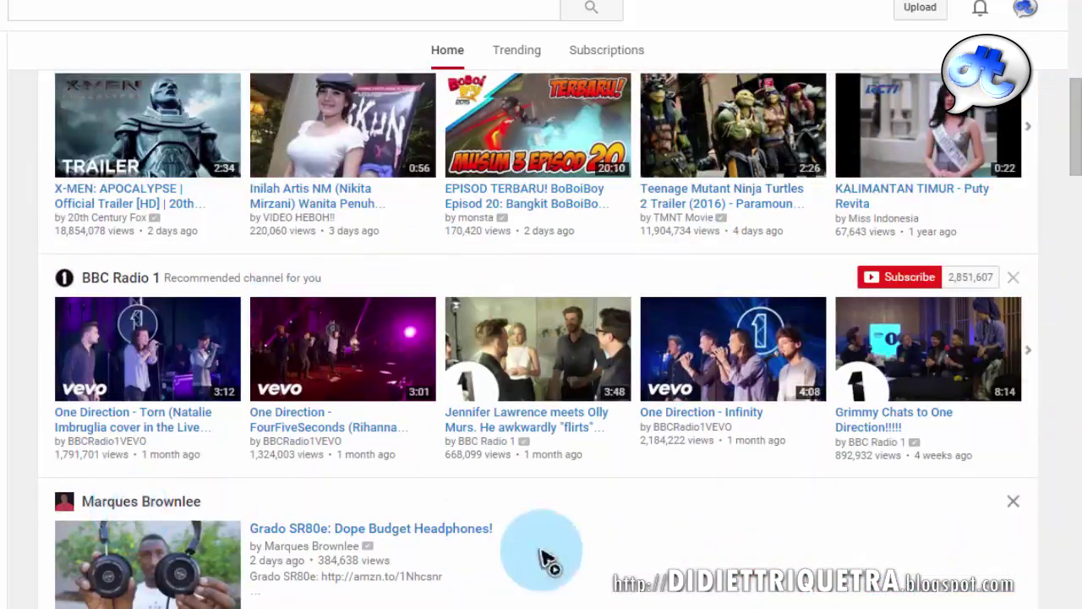
{"action": "scroll", "coordinate": [710, 538], "scroll_direction": "down", "scroll_amount": 2}
{"action": "scroll", "coordinate": [429, 406], "scroll_direction": "up", "scroll_amount": 8}
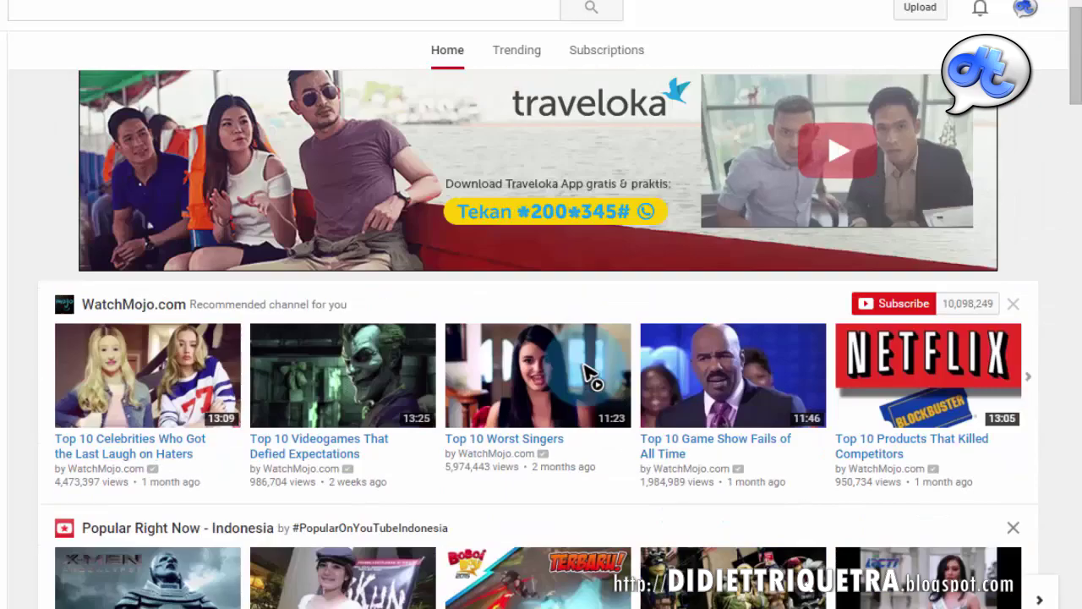
{"action": "scroll", "coordinate": [718, 372], "scroll_direction": "down", "scroll_amount": 4}
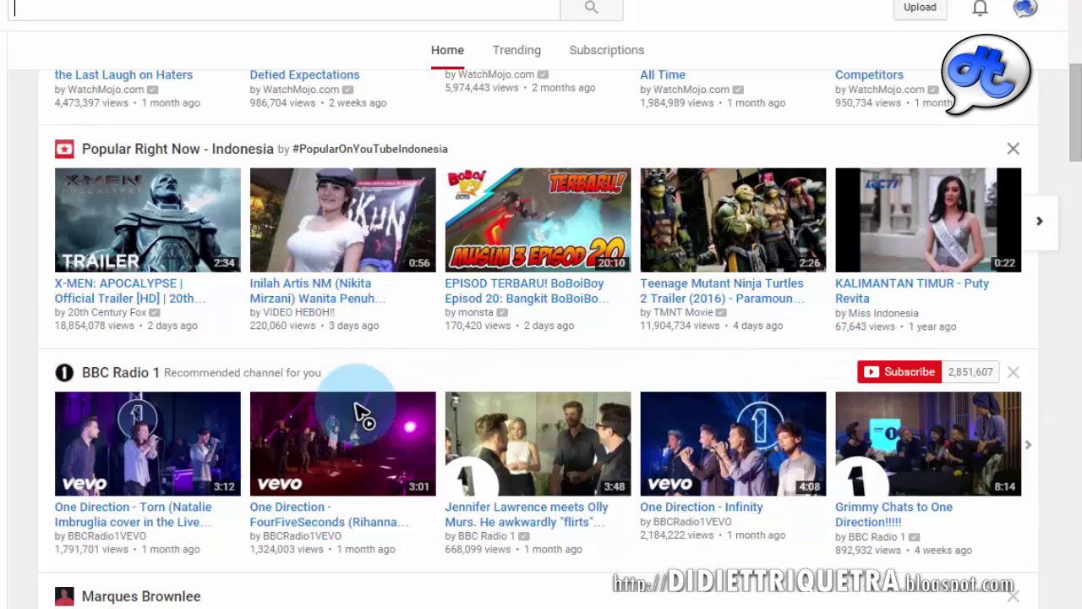
- Switch to Photoshop and create a new 1280 × 720 pixel RGB document at 72 pixels/inch with a white background
{"action": "left_click", "coordinate": [112, 595]}
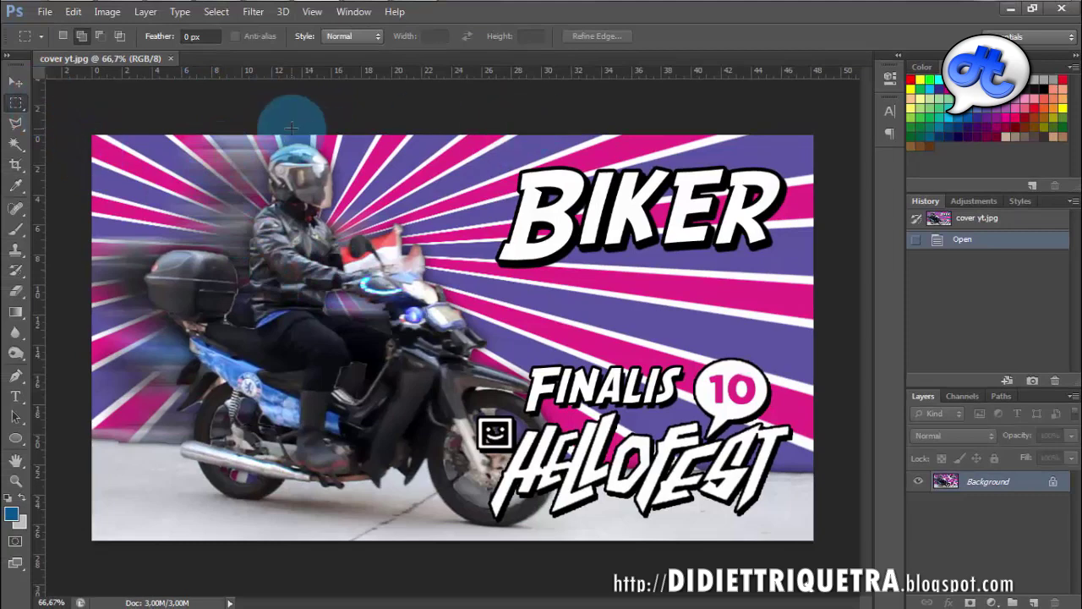
{"action": "left_click", "coordinate": [47, 12]}
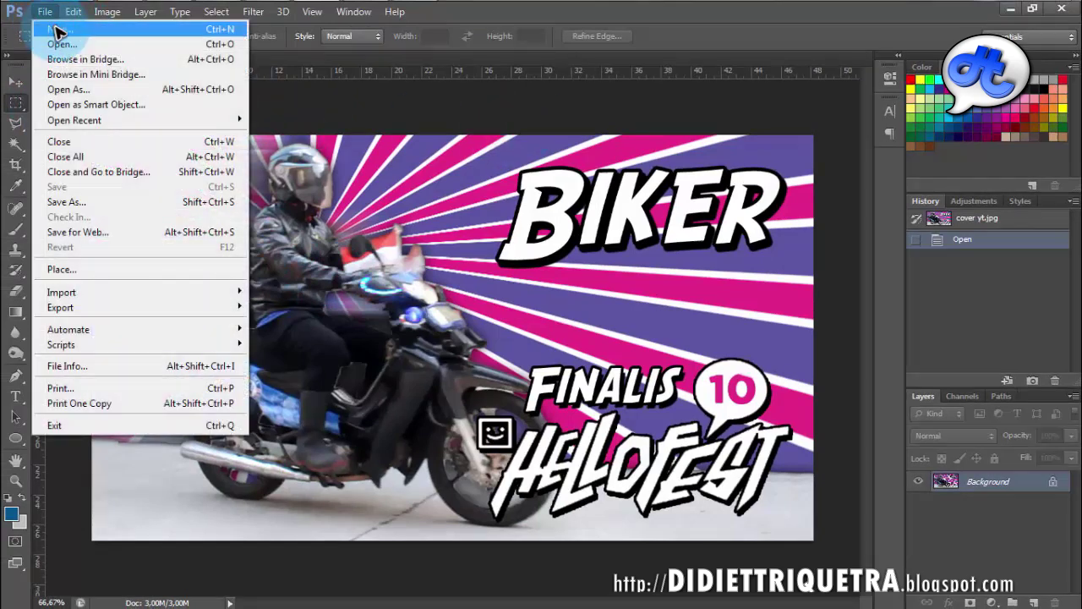
{"action": "left_click", "coordinate": [50, 17]}
{"action": "key", "text": "ctrl+n"}
{"action": "left_click_drag", "start_coordinate": [577, 173], "coordinate": [647, 121]}
{"action": "left_click", "coordinate": [592, 211]}
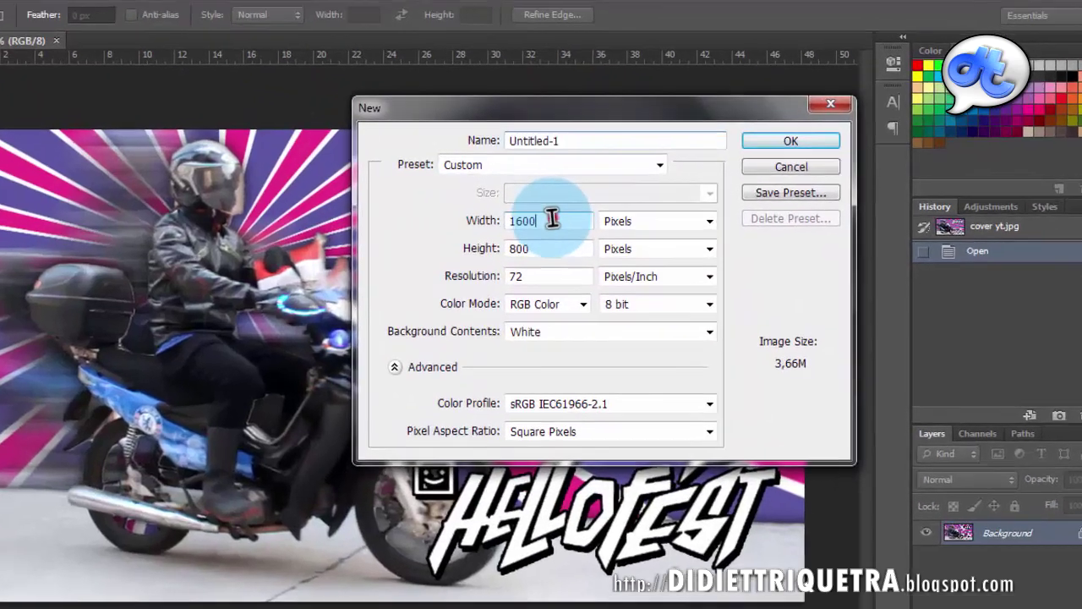
{"action": "double_click", "coordinate": [551, 218]}
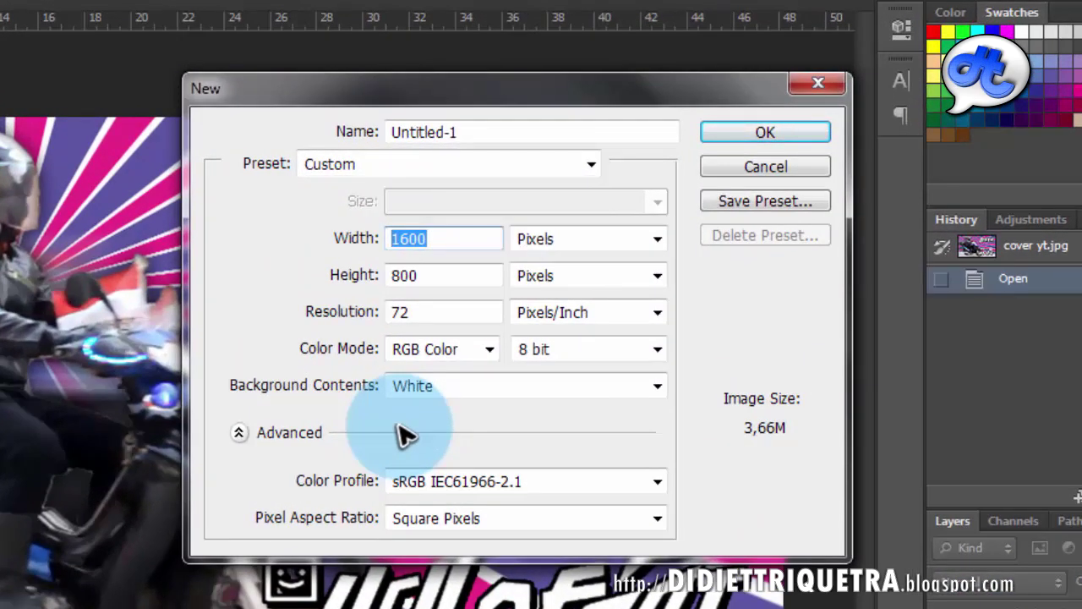
{"action": "type", "text": "12"}
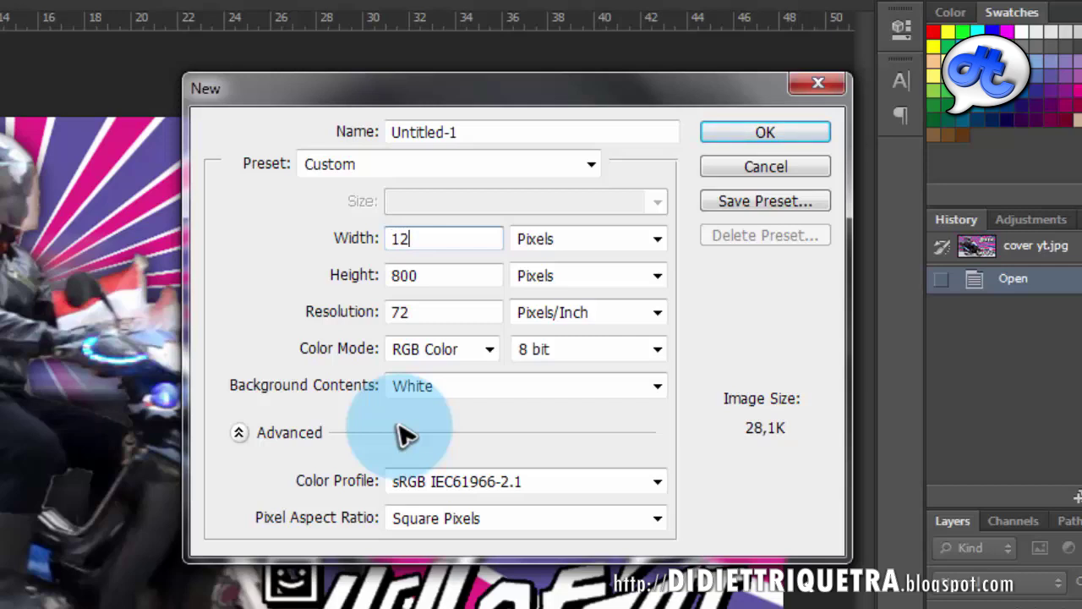
{"action": "key", "text": "Tab"}
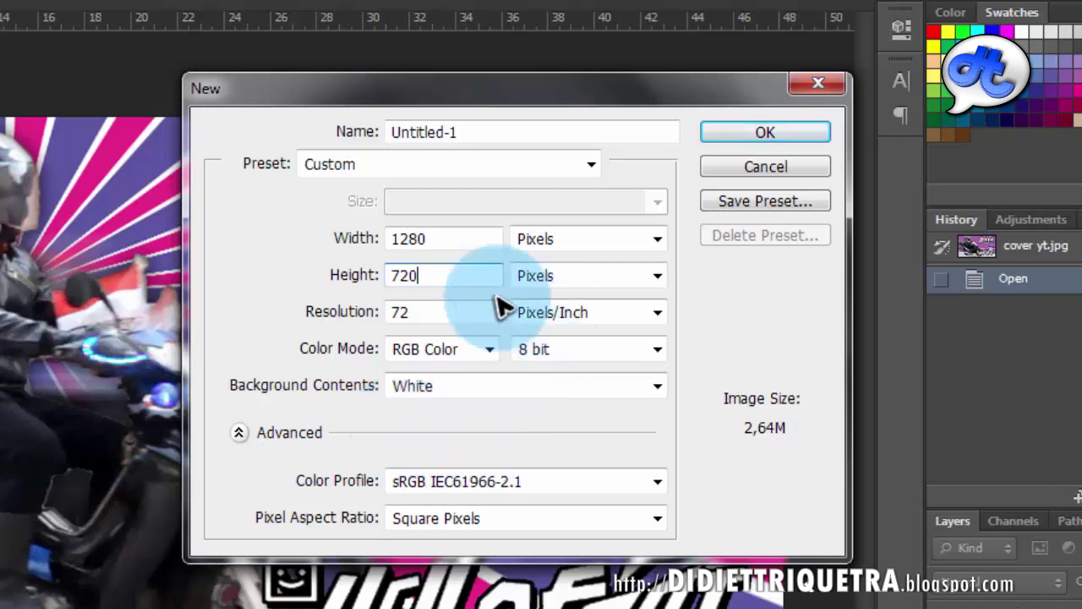
{"action": "left_click", "coordinate": [421, 313]}
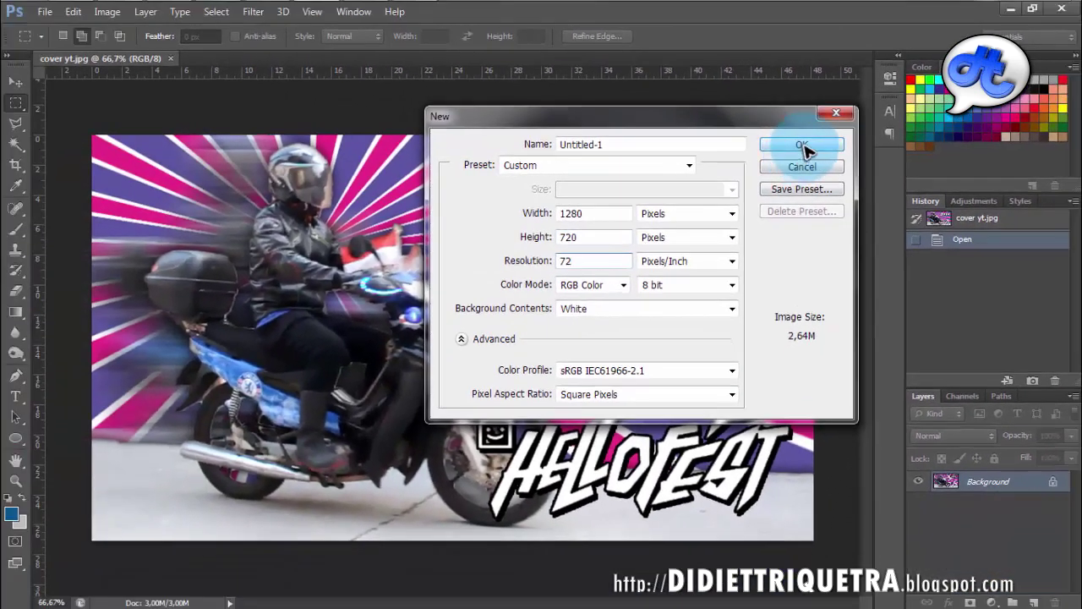
{"action": "left_click", "coordinate": [802, 146]}
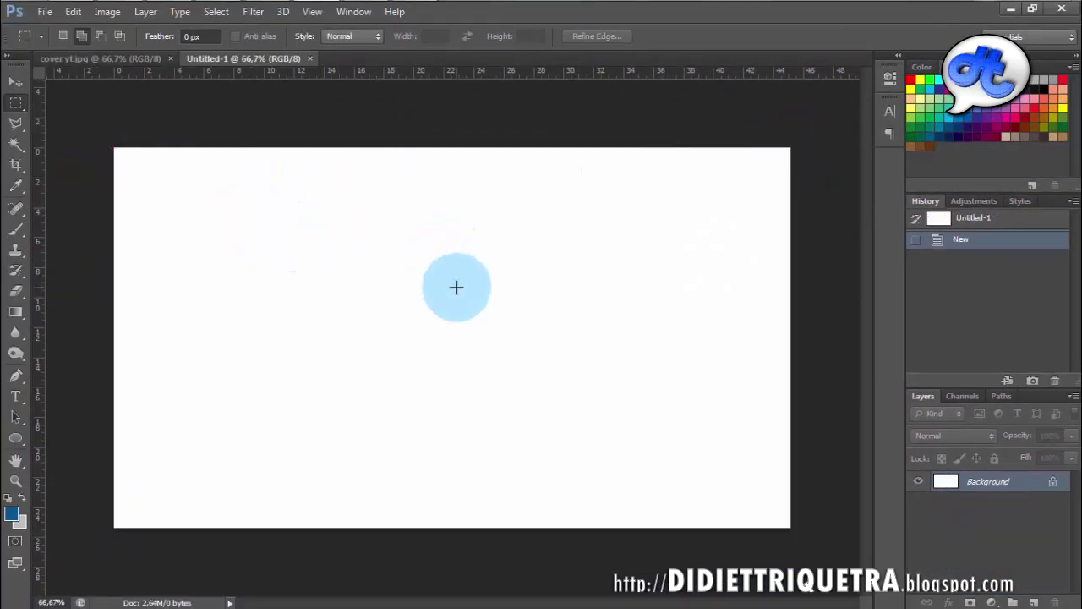
- Look at the cover yt.jpg example, and create another new document of 1000 × 1000 pixels at 72 pixels/inch
{"action": "left_click", "coordinate": [140, 61]}
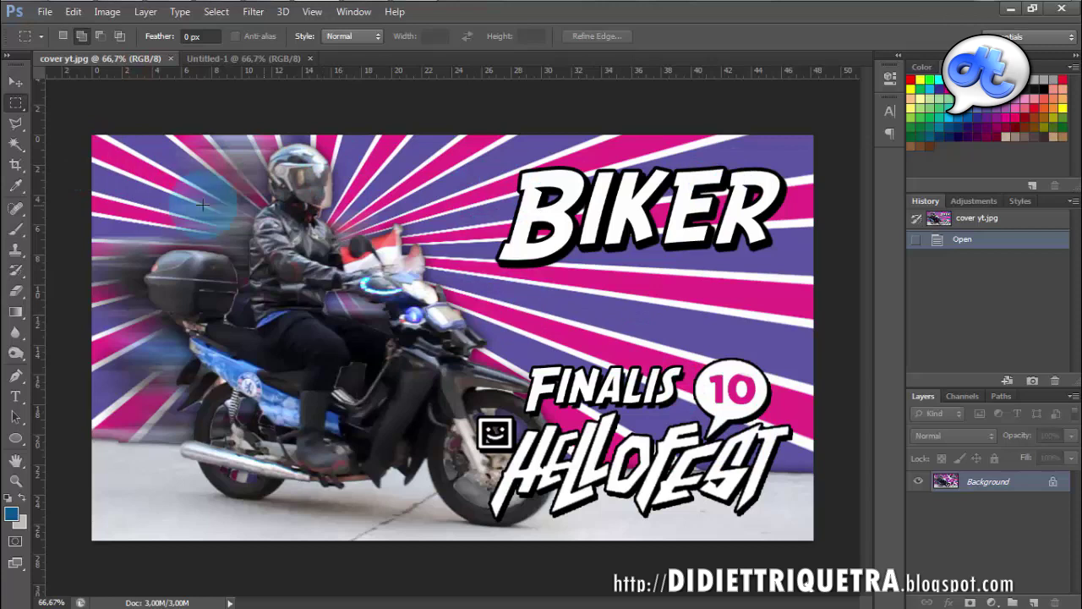
{"action": "left_click", "coordinate": [269, 61]}
{"action": "left_click", "coordinate": [45, 12]}
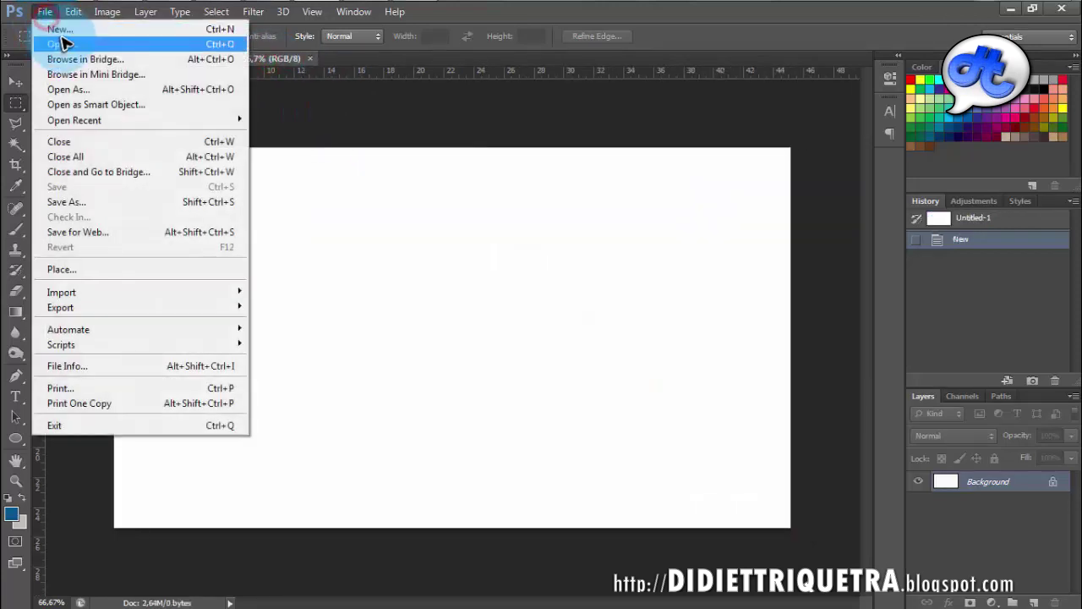
{"action": "left_click", "coordinate": [64, 30]}
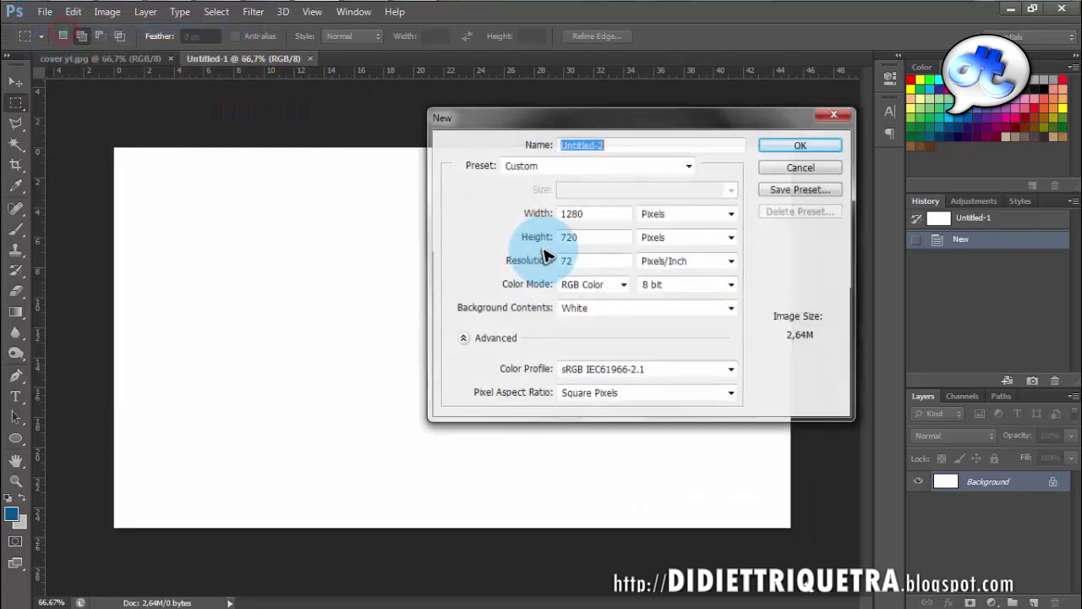
{"action": "left_click_drag", "start_coordinate": [595, 217], "coordinate": [490, 220]}
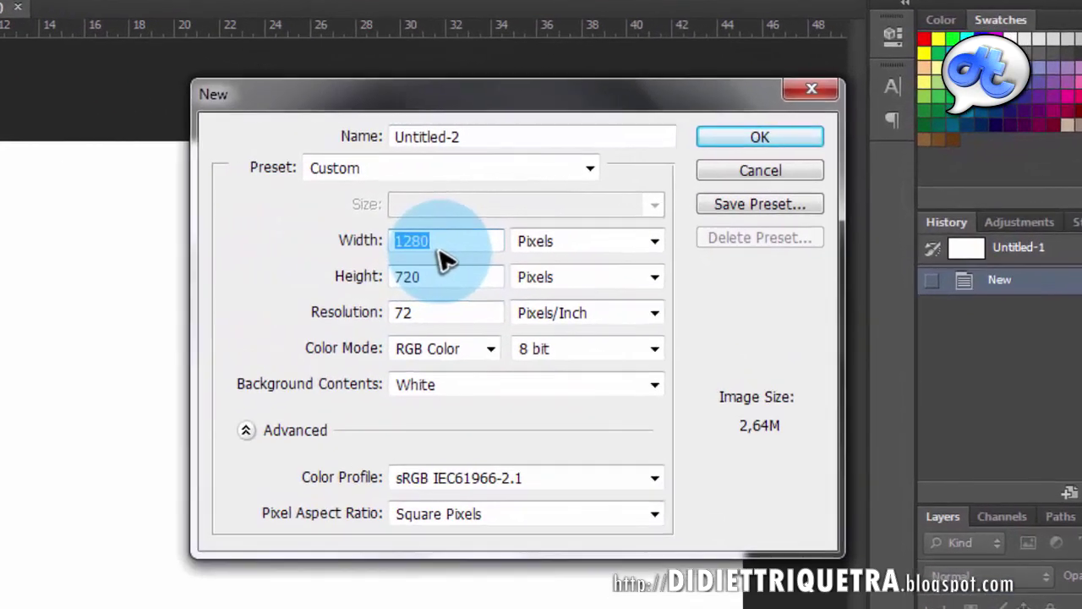
{"action": "type", "text": "10"}
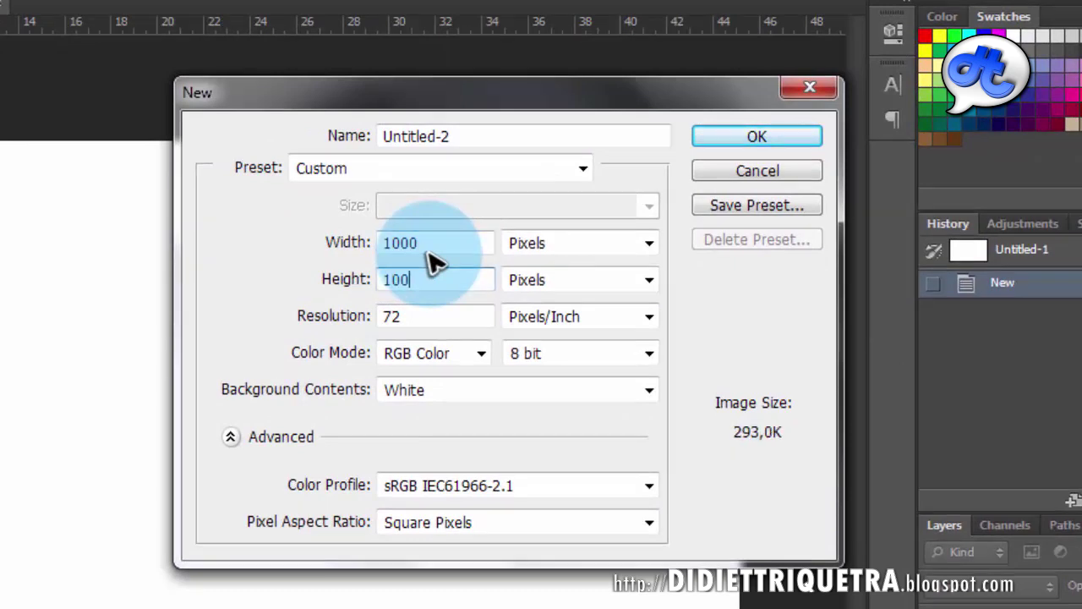
{"action": "type", "text": "0"}
{"action": "key", "text": "Return"}
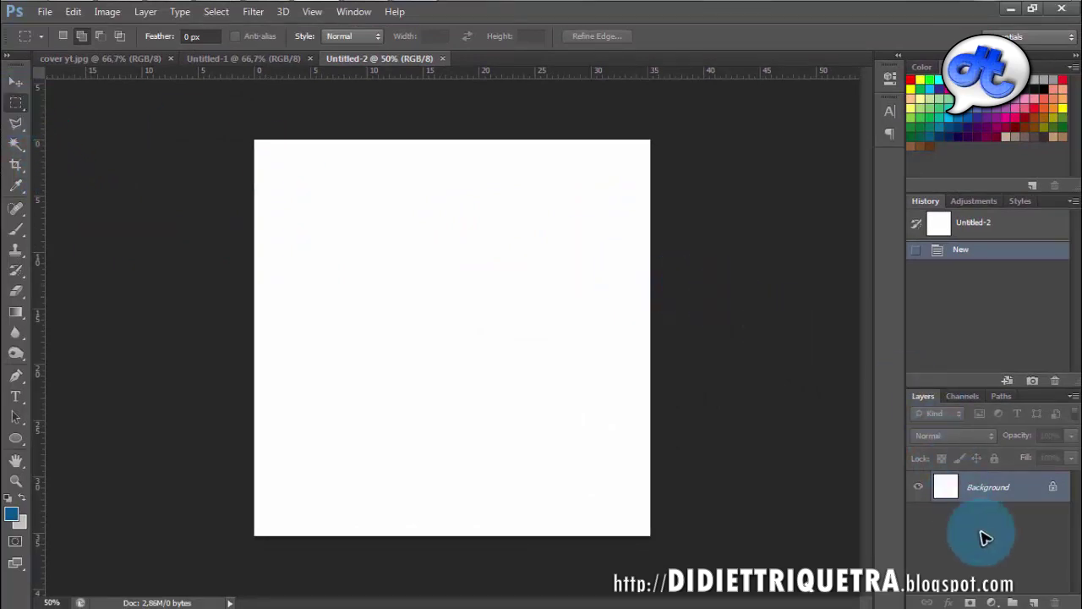
- Add a new layer and select a narrow full-height strip along the canvas's left edge with the Rectangular Marquee tool
{"action": "left_click", "coordinate": [1033, 602]}
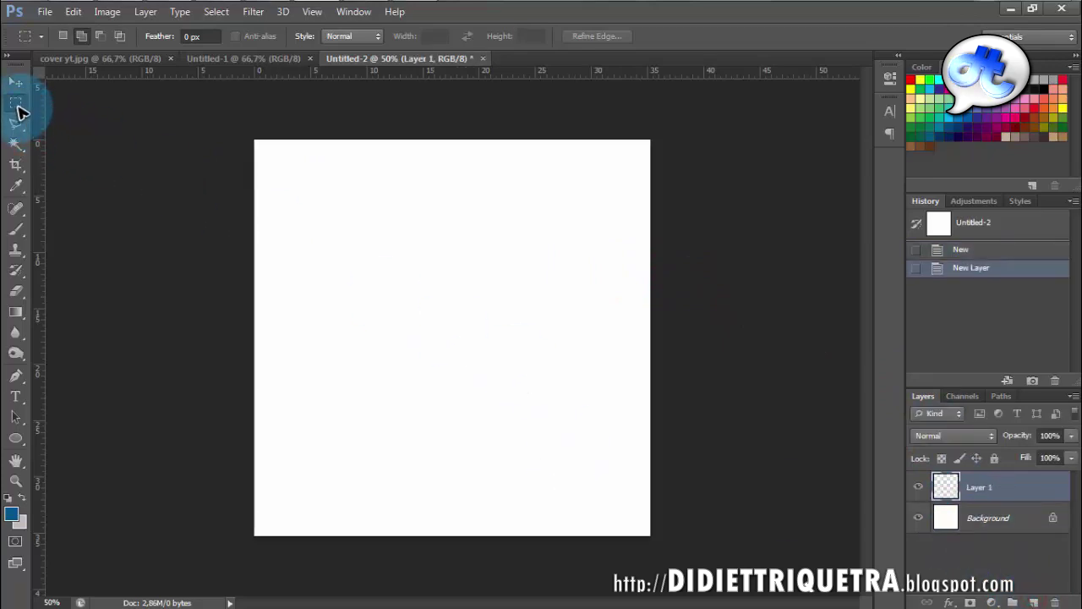
{"action": "left_click", "coordinate": [17, 107]}
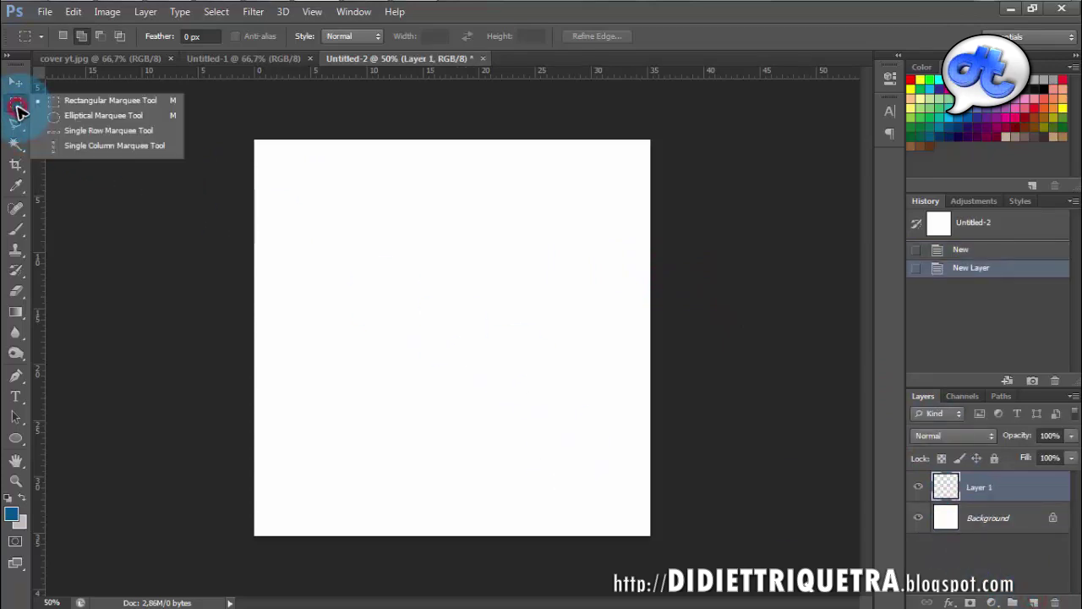
{"action": "left_click", "coordinate": [104, 107]}
{"action": "left_click_drag", "start_coordinate": [245, 125], "coordinate": [273, 547]}
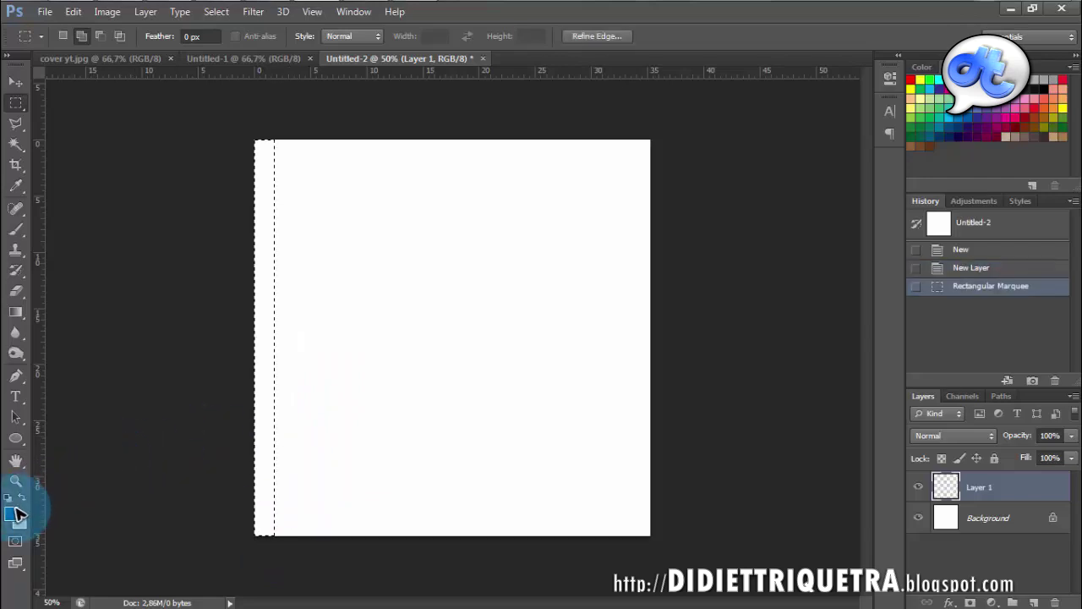
- Set the foreground colour to purple #a103f3, using cover yt.jpg as reference, and fill the selected strip with it
{"action": "left_click", "coordinate": [102, 59]}
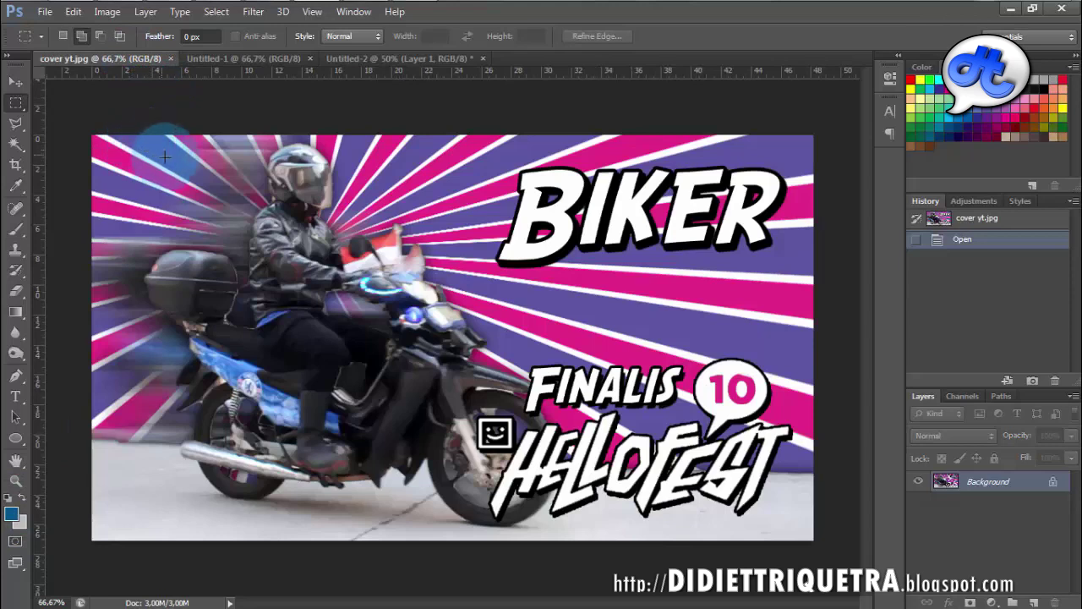
{"action": "left_click", "coordinate": [374, 57]}
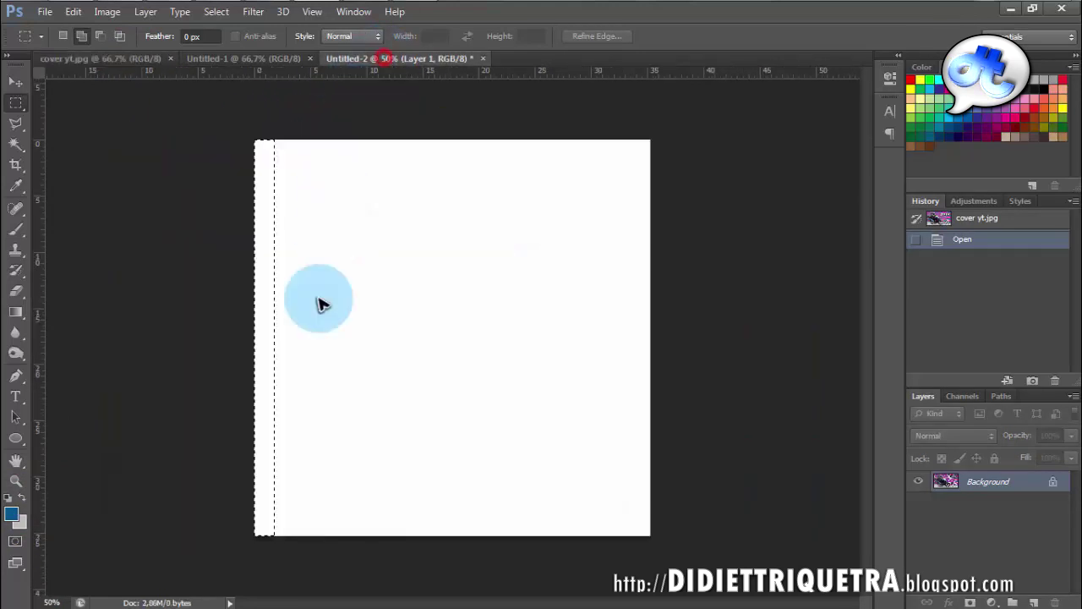
{"action": "left_click", "coordinate": [12, 515]}
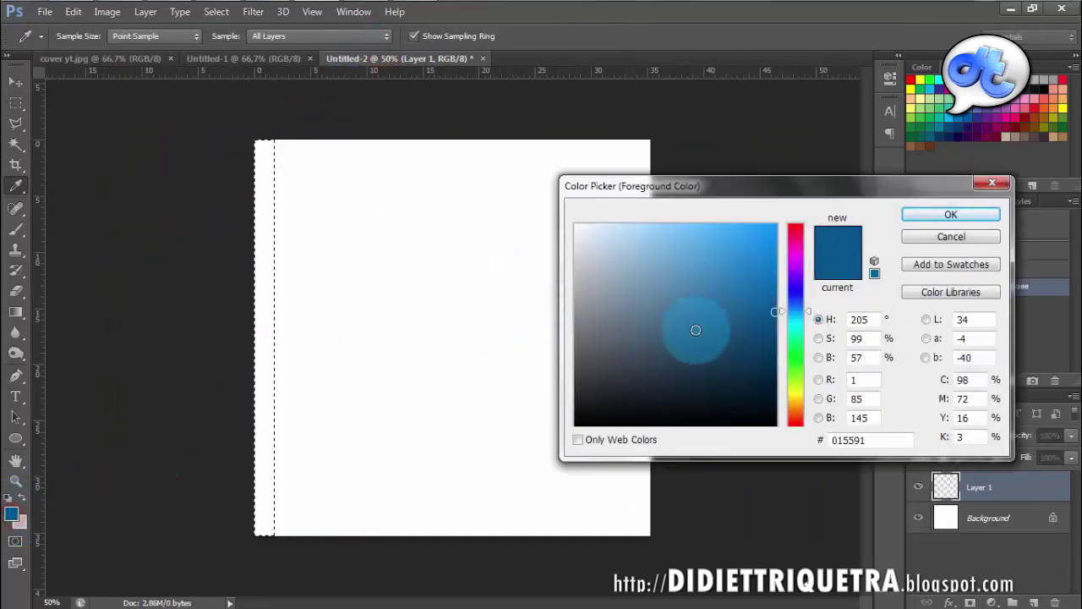
{"action": "mouse_move", "coordinate": [798, 292]}
{"action": "left_mouse_down"}
{"action": "mouse_move", "coordinate": [803, 273]}
{"action": "mouse_move", "coordinate": [773, 233]}
{"action": "left_mouse_up"}
{"action": "left_click_drag", "start_coordinate": [813, 268], "coordinate": [812, 272]}
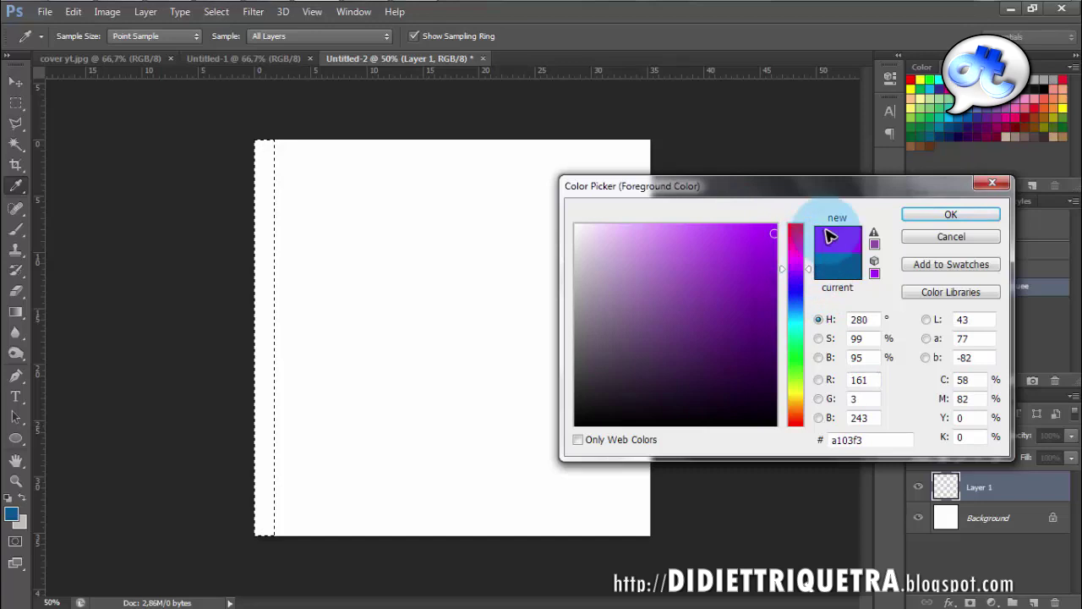
{"action": "left_click", "coordinate": [921, 216]}
{"action": "key", "text": "m"}
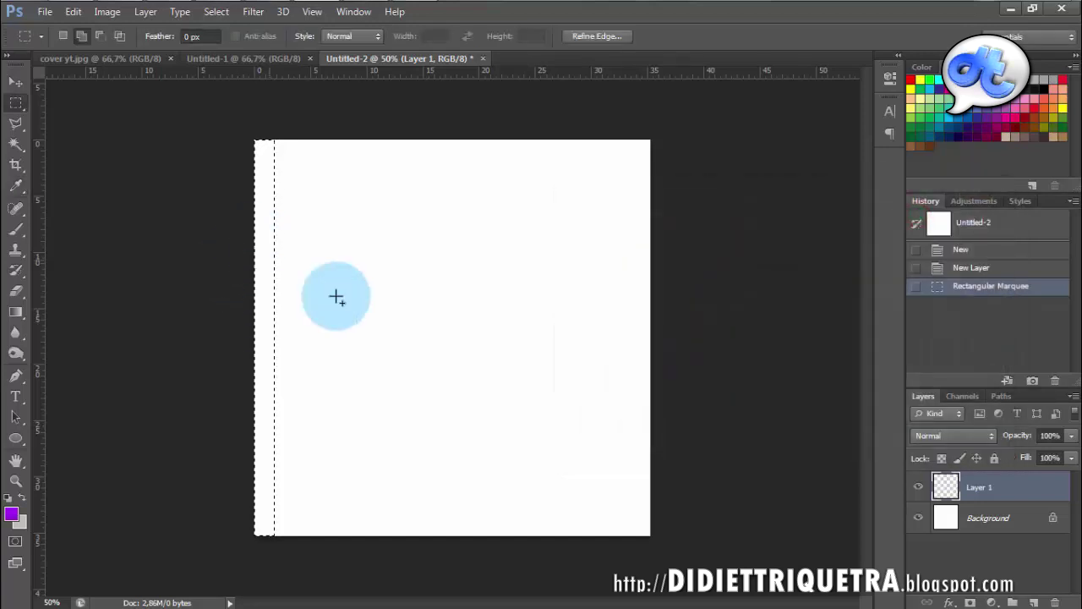
{"action": "key", "text": "alt+Delete"}
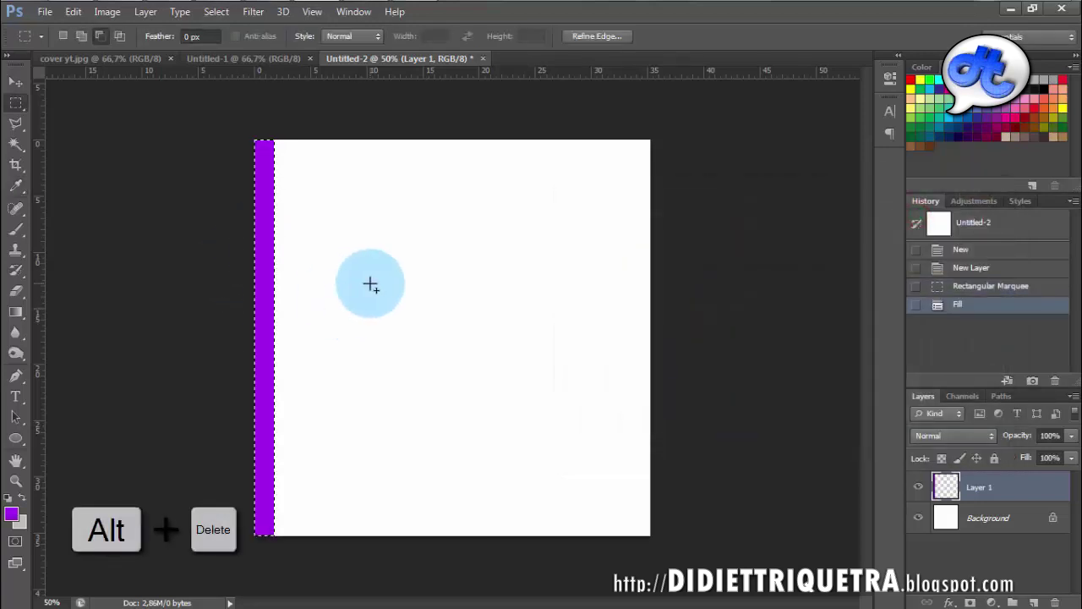
- Add a white Stroke layer style with an increased size to the purple strip's layer and clear the selection
{"action": "left_click", "coordinate": [14, 82]}
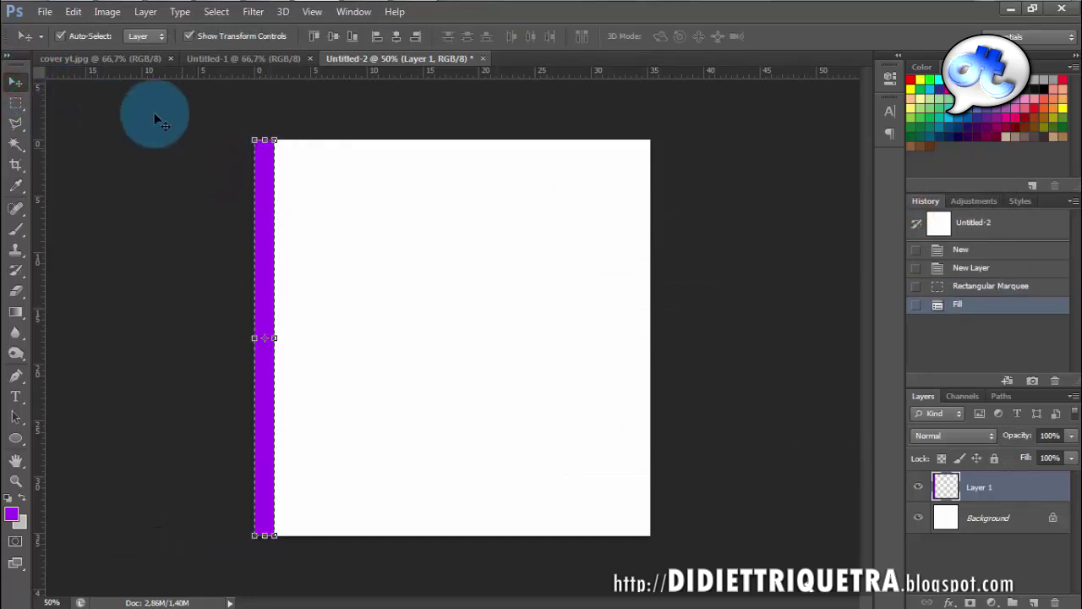
{"action": "left_click", "coordinate": [146, 13]}
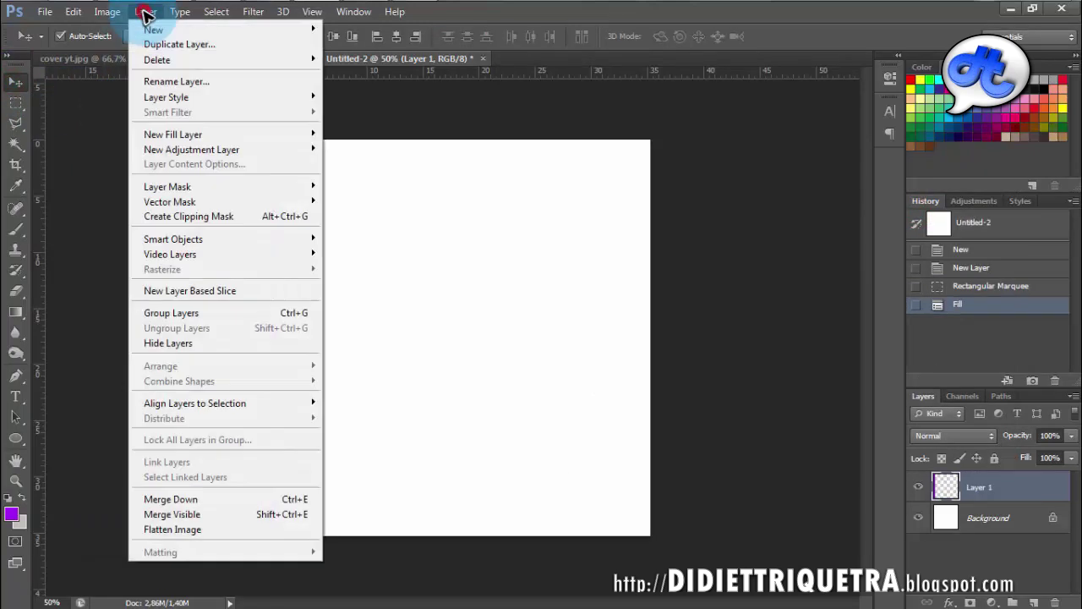
{"action": "left_click", "coordinate": [168, 97]}
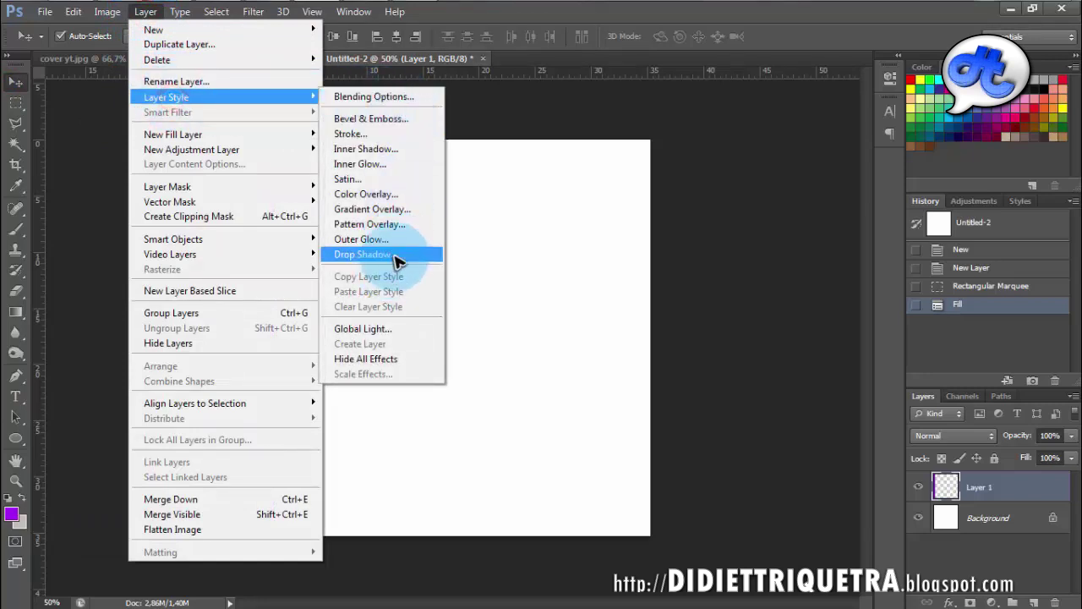
{"action": "left_click", "coordinate": [404, 133]}
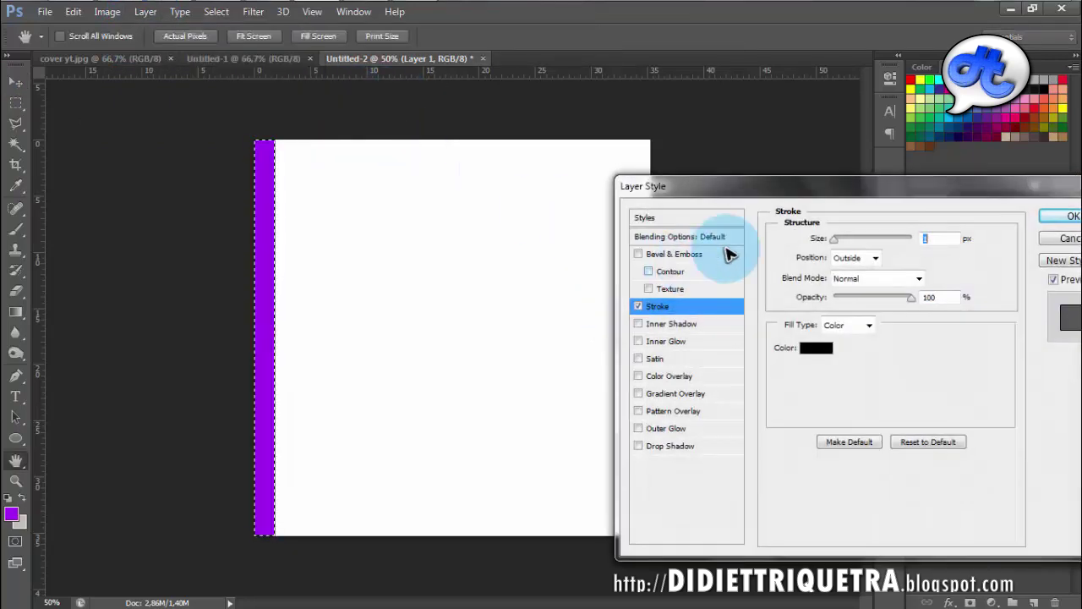
{"action": "left_click_drag", "start_coordinate": [778, 188], "coordinate": [793, 189]}
{"action": "left_click", "coordinate": [833, 349]}
{"action": "left_click", "coordinate": [529, 198]}
{"action": "left_click", "coordinate": [926, 216]}
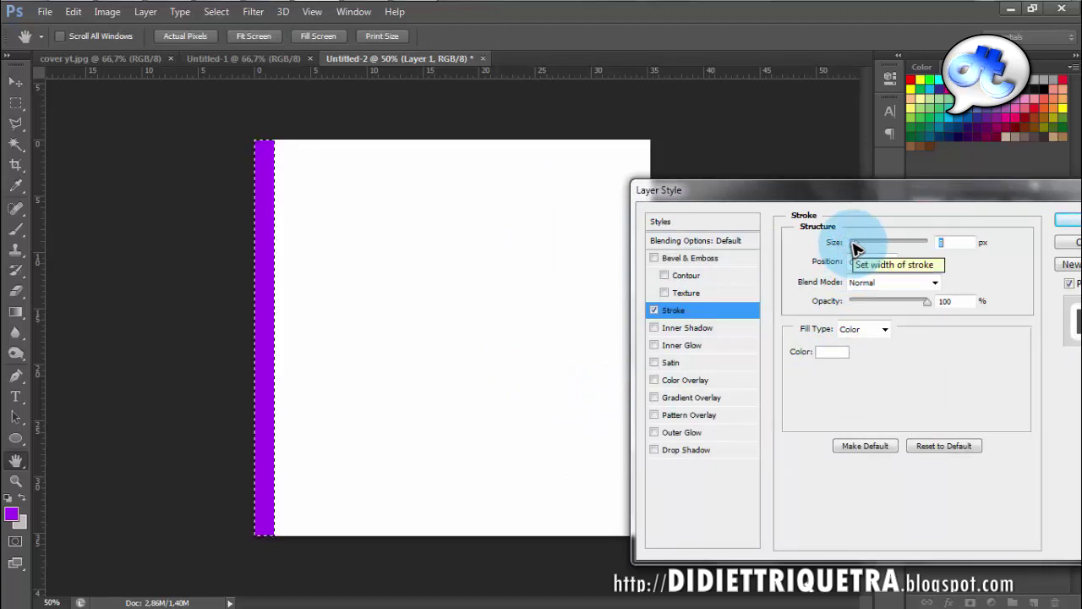
{"action": "left_click_drag", "start_coordinate": [856, 245], "coordinate": [923, 240]}
{"action": "left_click", "coordinate": [1067, 220]}
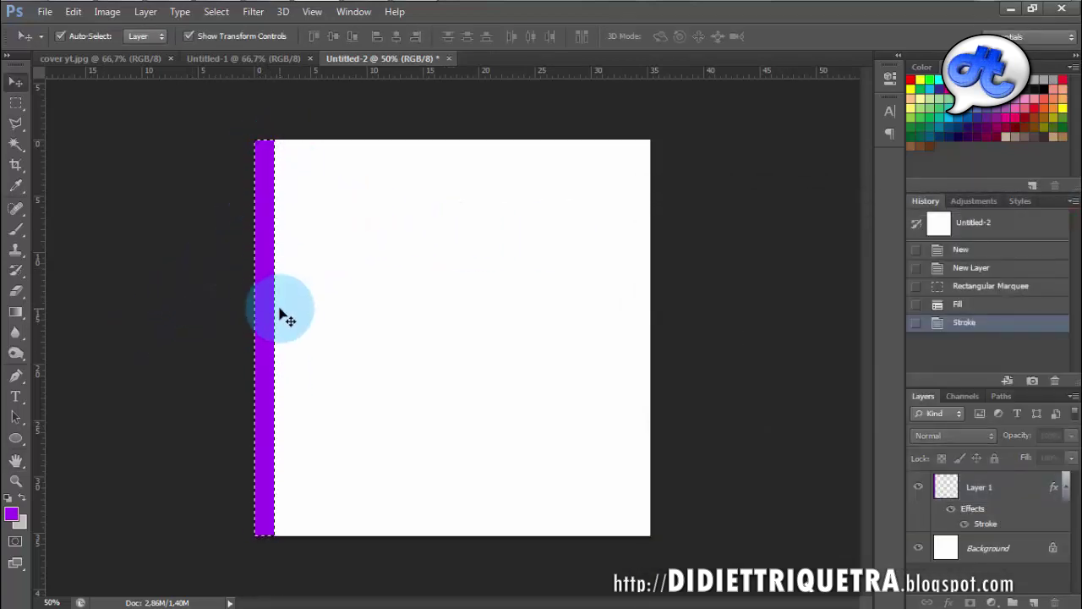
{"action": "key", "text": "ctrl+d"}
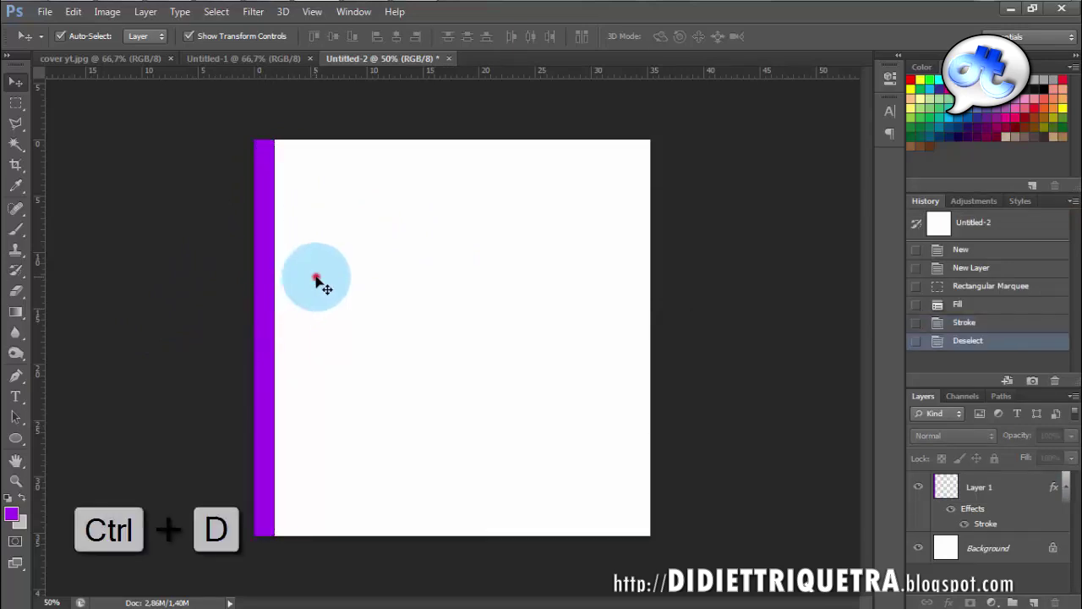
- Duplicate the purple strip directly to the right of the original and add a Color Overlay style to the copy
{"action": "left_click", "coordinate": [316, 278]}
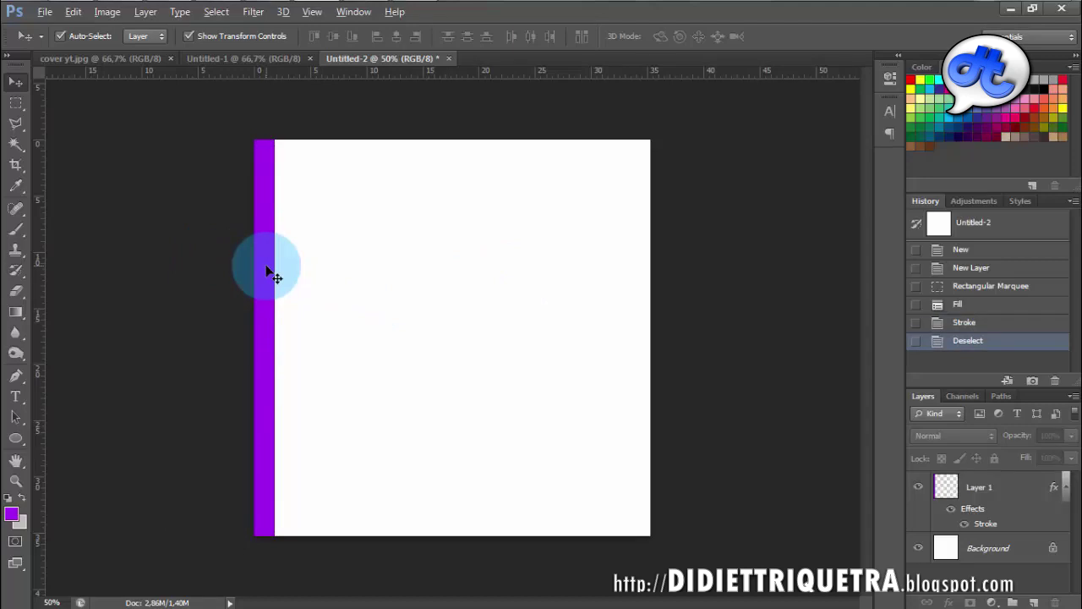
{"action": "left_click_drag", "start_coordinate": [265, 269], "coordinate": [293, 275]}
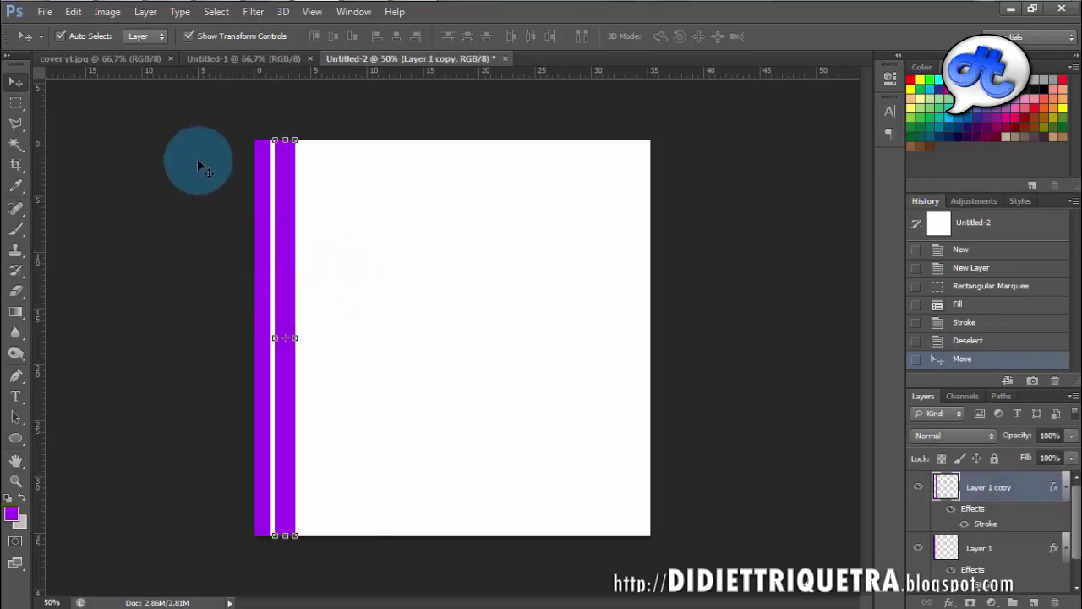
{"action": "left_click", "coordinate": [147, 13]}
{"action": "mouse_move", "coordinate": [269, 99]}
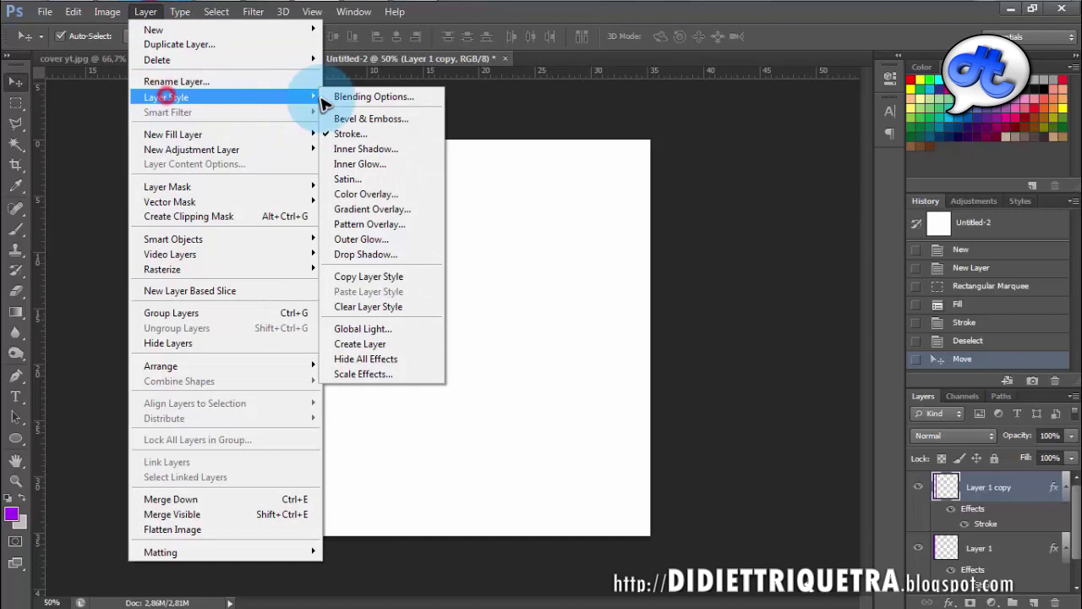
{"action": "left_click", "coordinate": [406, 194]}
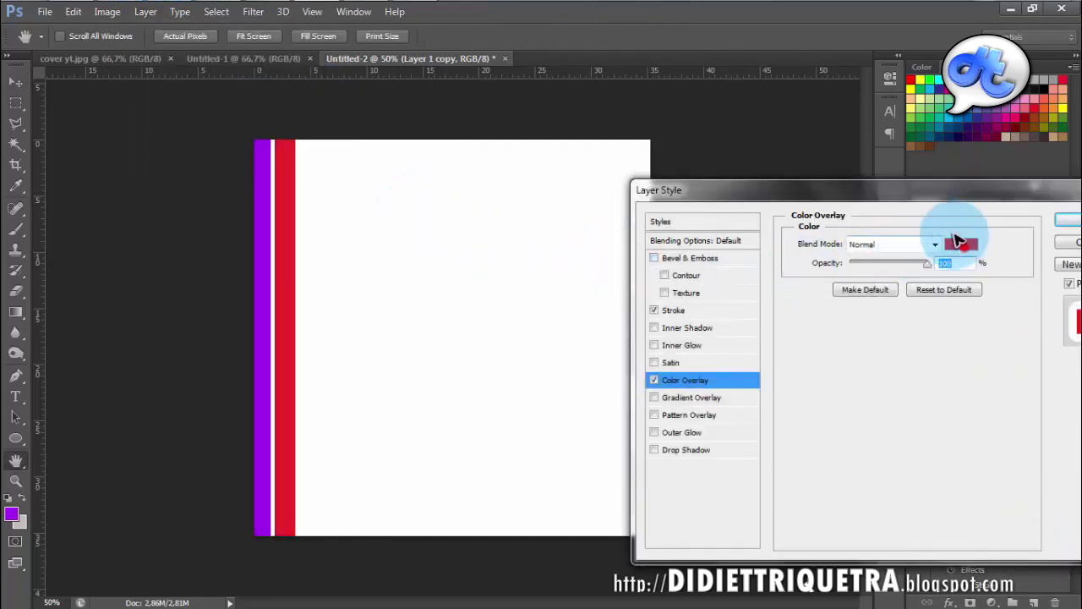
- Set the copied strip's overlay colour to magenta #e900aa and apply the layer style
{"action": "left_click", "coordinate": [959, 246]}
{"action": "left_click", "coordinate": [961, 218]}
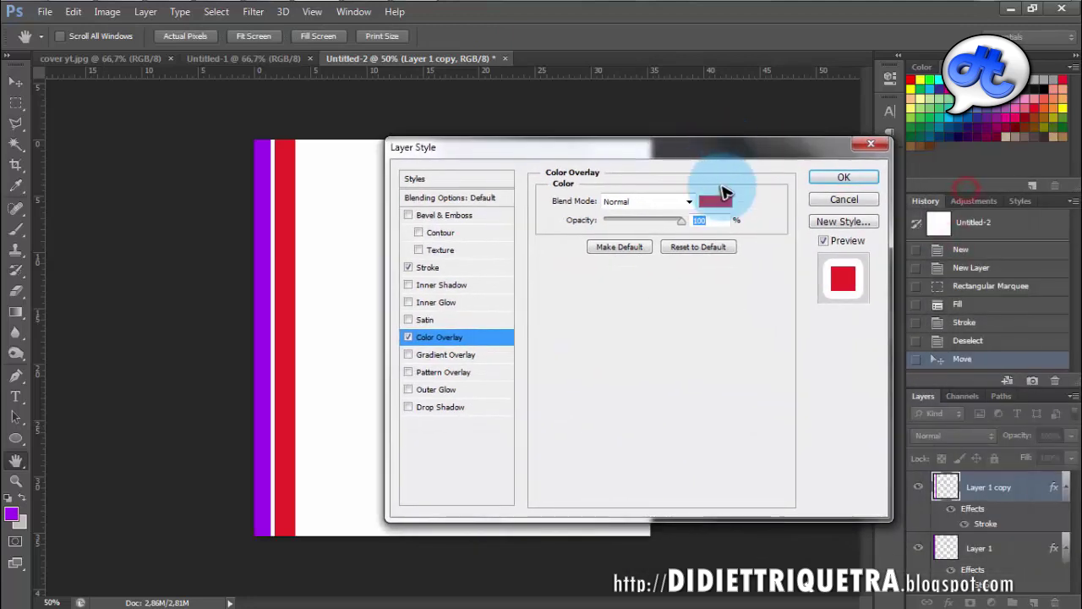
{"action": "left_click", "coordinate": [718, 196]}
{"action": "left_click", "coordinate": [801, 252]}
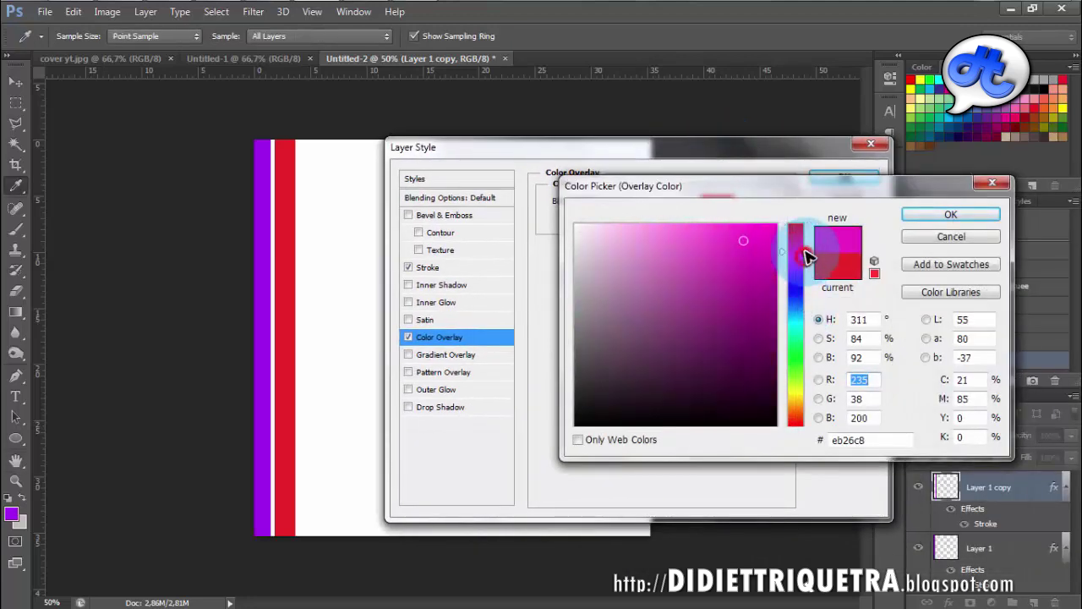
{"action": "left_click_drag", "start_coordinate": [759, 246], "coordinate": [777, 227]}
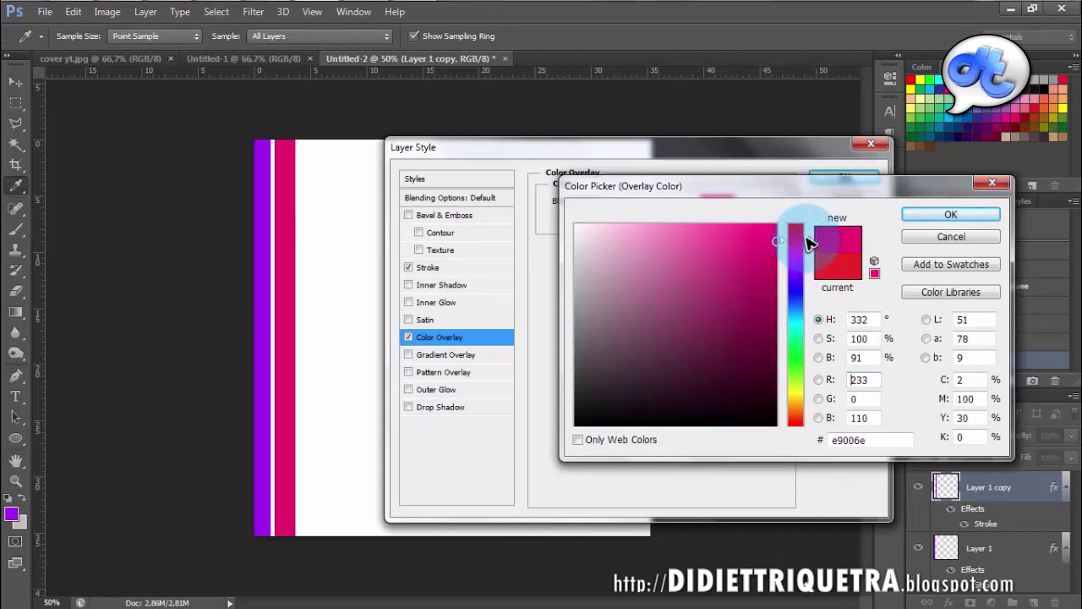
{"action": "left_click_drag", "start_coordinate": [808, 226], "coordinate": [808, 247]}
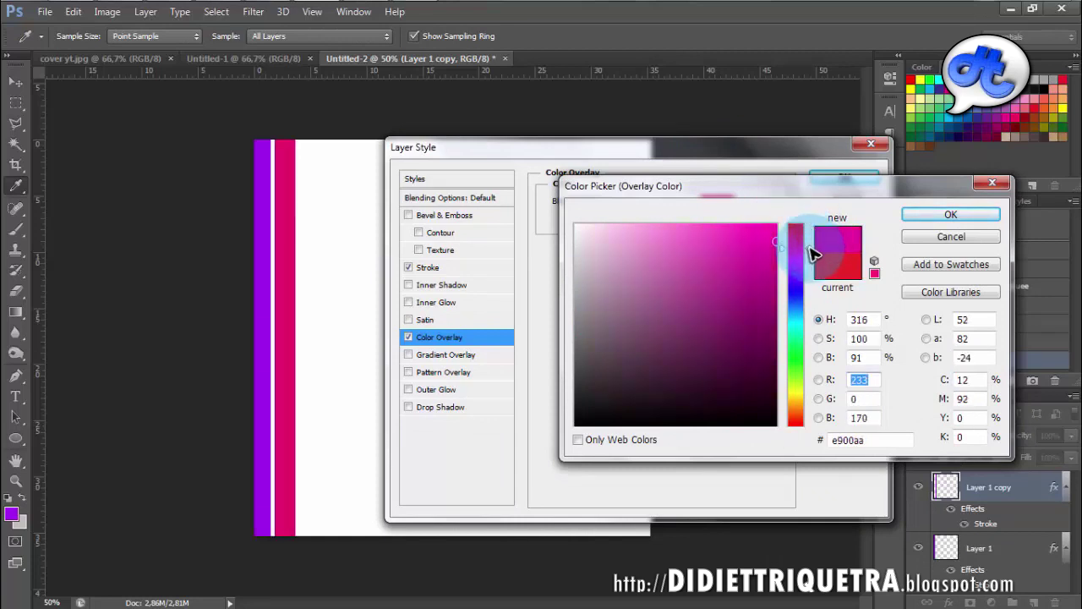
{"action": "left_click", "coordinate": [933, 218]}
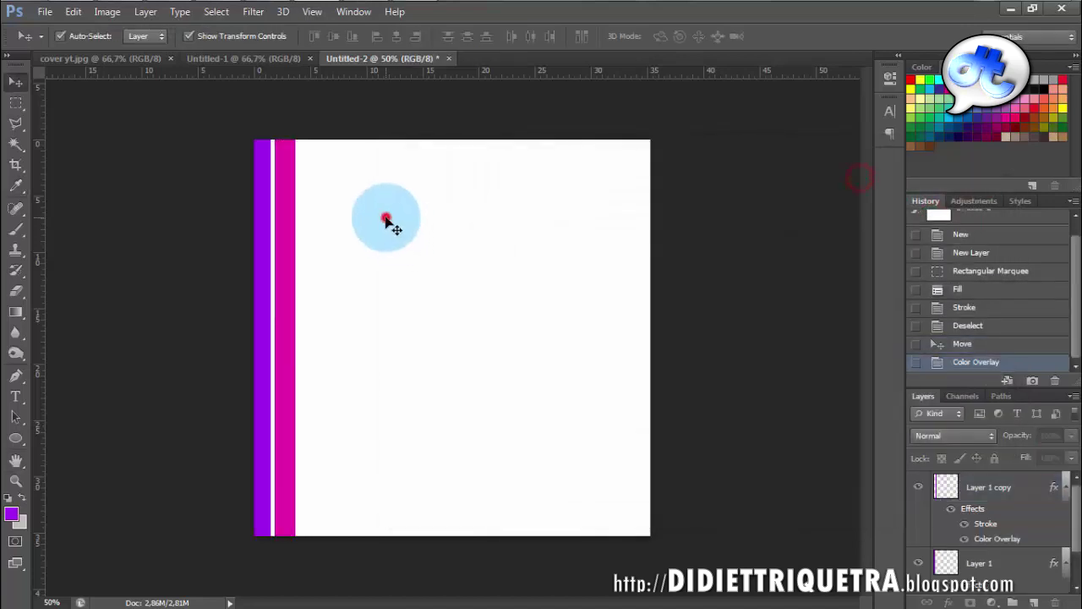
- Duplicate the purple and magenta strips repeatedly side by side until the alternating stripes cover the whole canvas width
{"action": "left_click", "coordinate": [386, 219]}
{"action": "left_click_drag", "start_coordinate": [350, 196], "coordinate": [351, 245]}
{"action": "left_click_drag", "start_coordinate": [476, 249], "coordinate": [258, 269]}
{"action": "left_click_drag", "start_coordinate": [258, 269], "coordinate": [428, 269]}
{"action": "left_click_drag", "start_coordinate": [620, 246], "coordinate": [603, 285]}
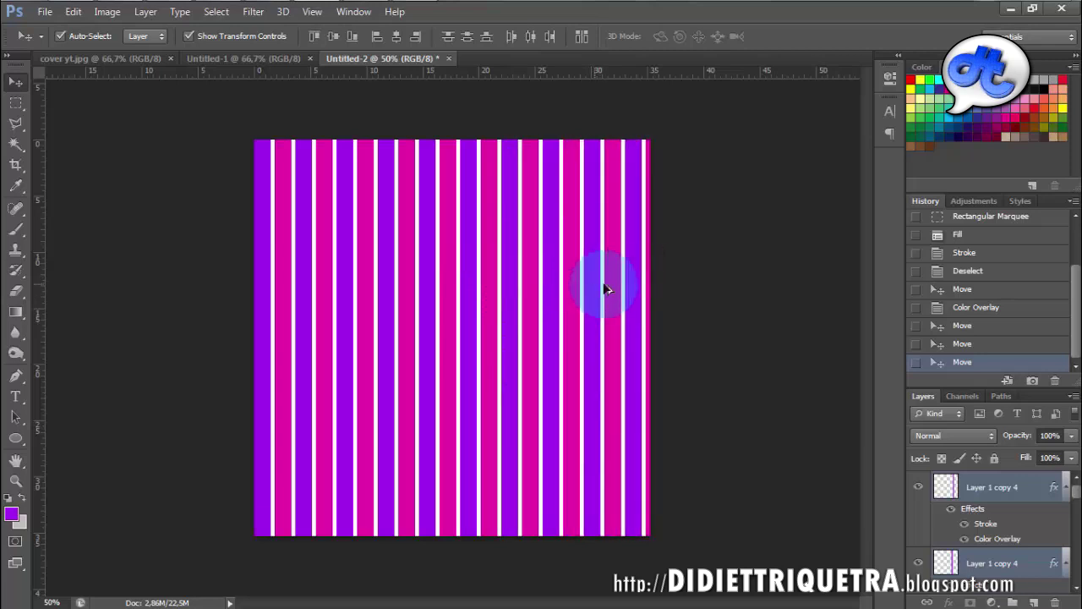
{"action": "left_click", "coordinate": [707, 240]}
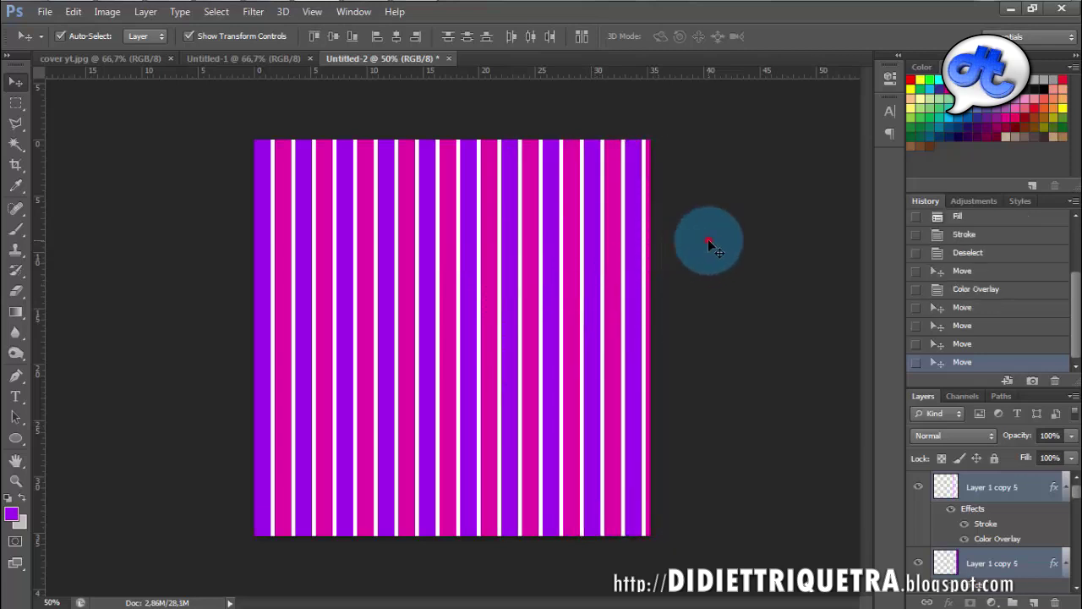
- Delete the cut-off magenta strip at the canvas's right edge and the purple strip beside it
{"action": "left_click", "coordinate": [649, 296]}
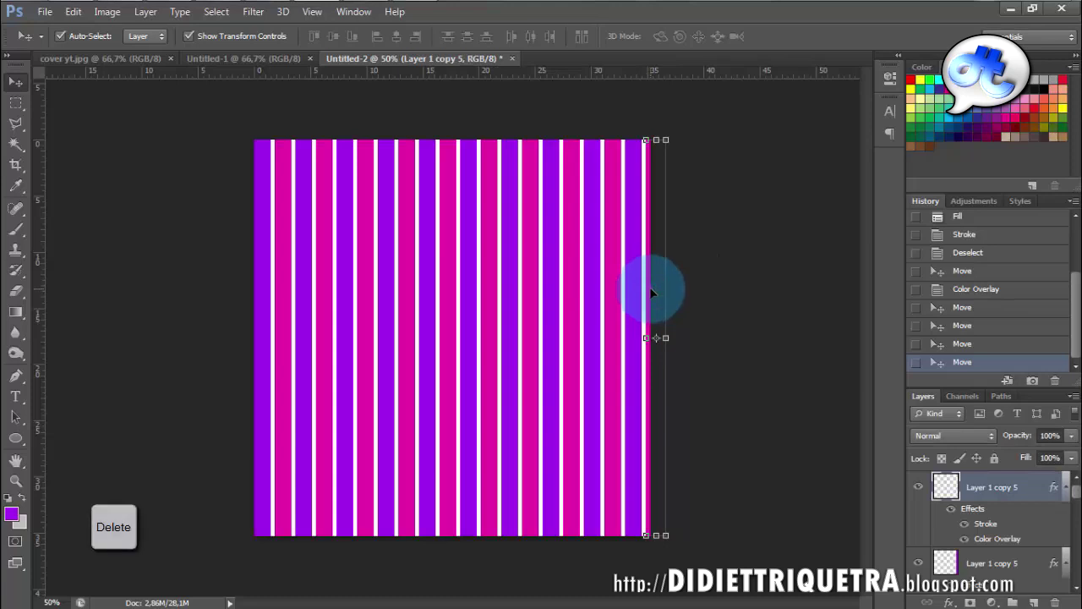
{"action": "key", "text": "Delete"}
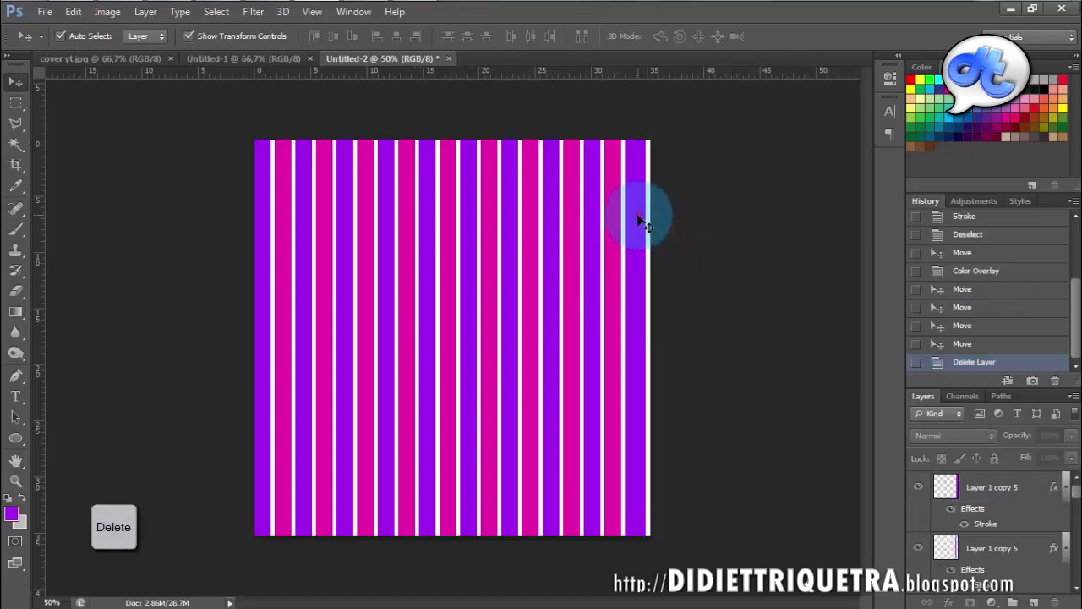
{"action": "left_click", "coordinate": [640, 221]}
{"action": "key", "text": "Delete"}
- Select all remaining strips and stretch them horizontally to reach the canvas's right edge
{"action": "left_click_drag", "start_coordinate": [380, 274], "coordinate": [232, 315]}
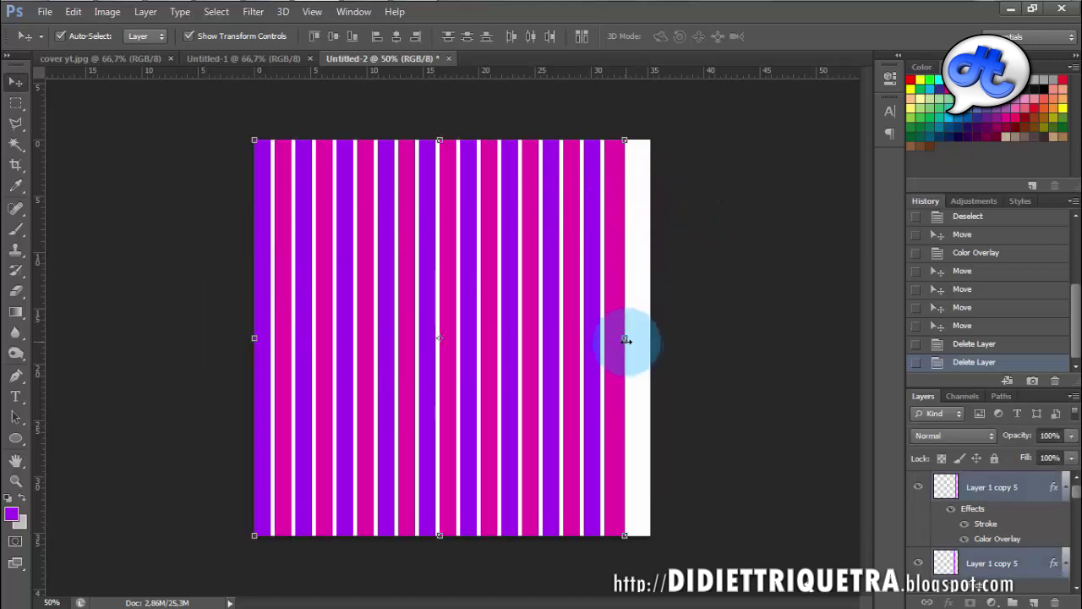
{"action": "left_click_drag", "start_coordinate": [625, 341], "coordinate": [649, 344]}
{"action": "key", "text": "Return"}
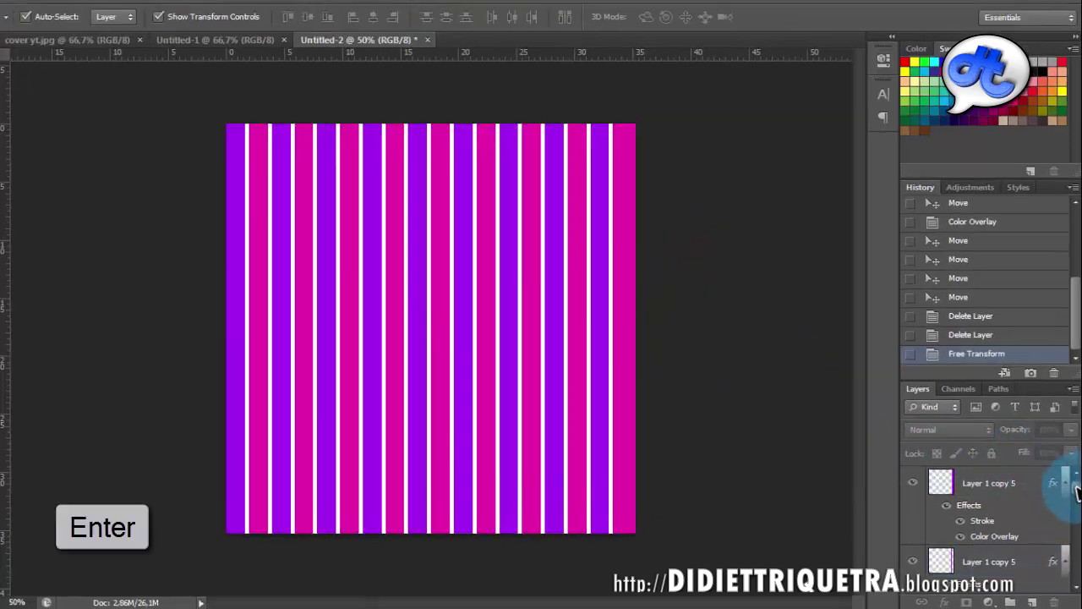
- Select all the strip layers from Layer 1 up to the topmost Layer 1 copy 5, leaving out the Background
{"action": "left_click_drag", "start_coordinate": [1076, 492], "coordinate": [1076, 559]}
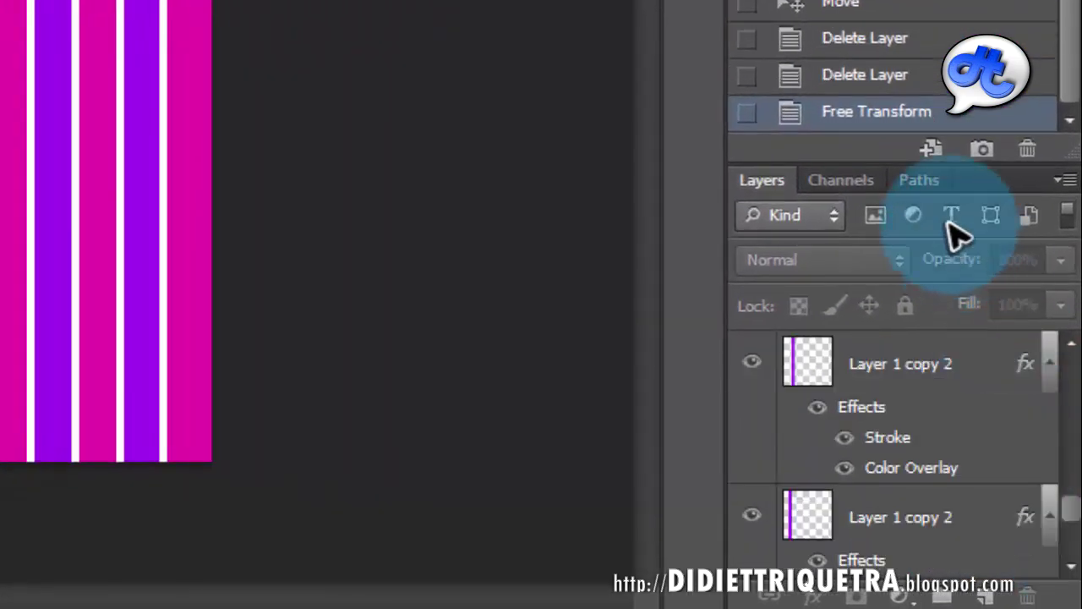
{"action": "left_click_drag", "start_coordinate": [961, 164], "coordinate": [957, 29]}
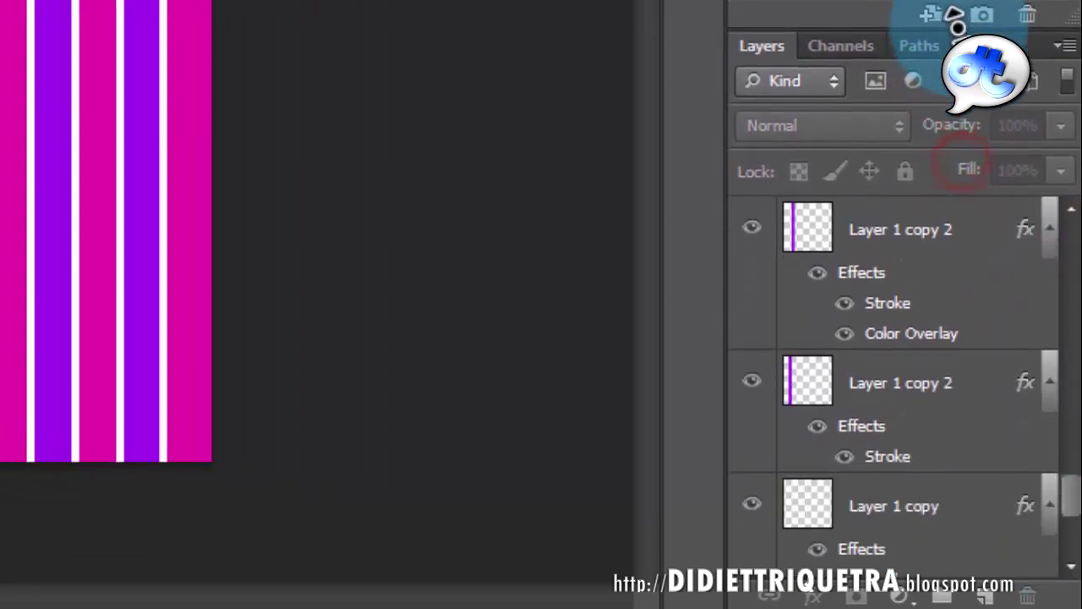
{"action": "mouse_move", "coordinate": [1073, 503]}
{"action": "left_mouse_down"}
{"action": "mouse_move", "coordinate": [1072, 528]}
{"action": "mouse_move", "coordinate": [1067, 285]}
{"action": "mouse_move", "coordinate": [1077, 497]}
{"action": "mouse_move", "coordinate": [1067, 519]}
{"action": "left_mouse_up"}
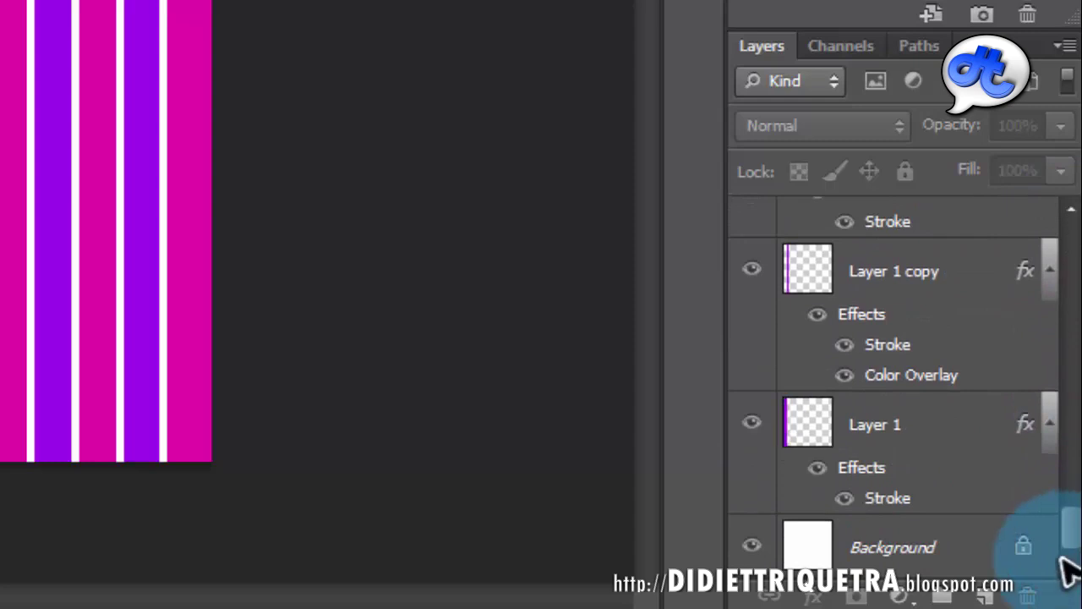
{"action": "left_click", "coordinate": [939, 414]}
{"action": "scroll", "coordinate": [851, 430], "scroll_direction": "up", "scroll_amount": 10}
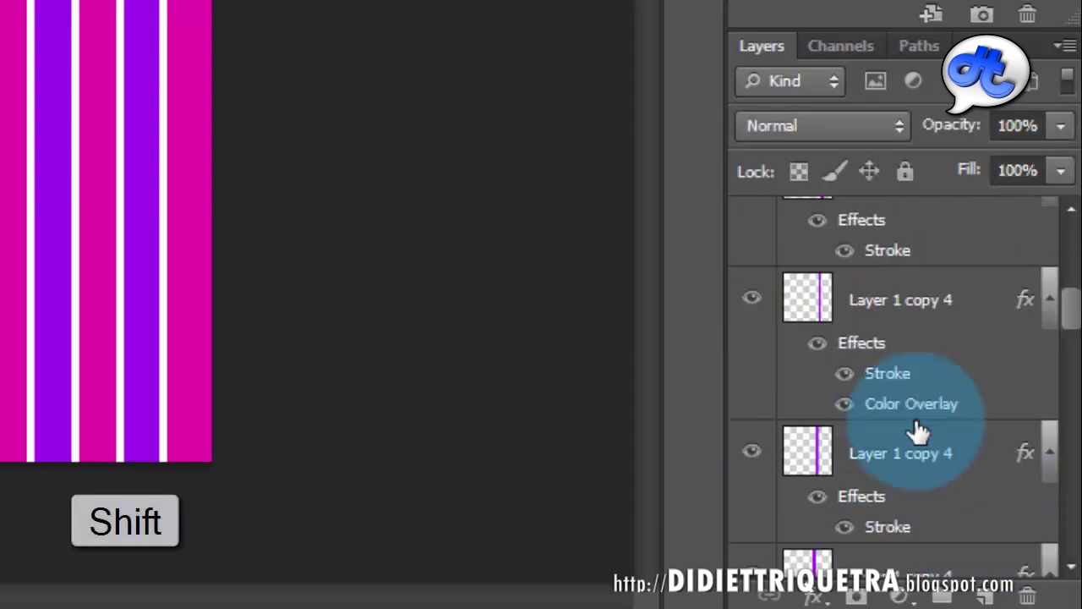
{"action": "left_click", "coordinate": [912, 229], "text": "shift"}
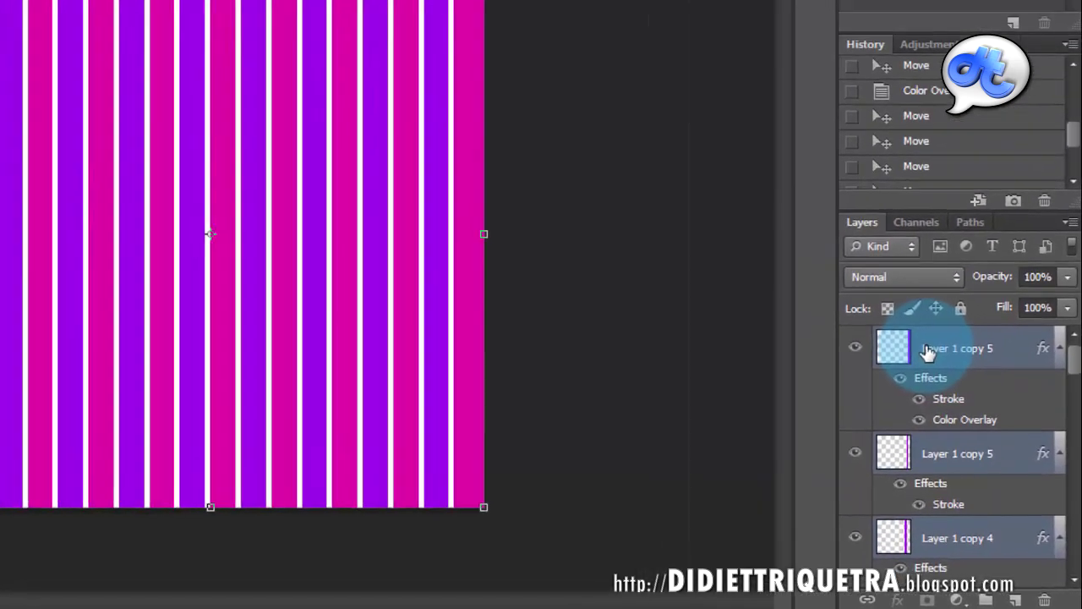
- Try merging the selected strip layers, and undo the merge
{"action": "right_click", "coordinate": [856, 232]}
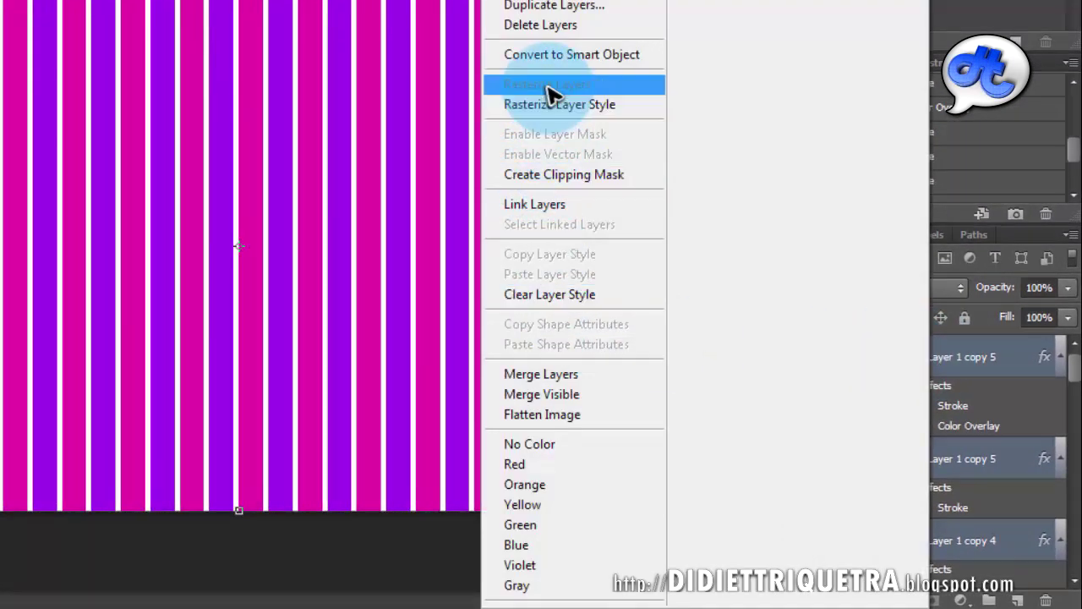
{"action": "left_click", "coordinate": [602, 382]}
{"action": "left_click", "coordinate": [588, 250]}
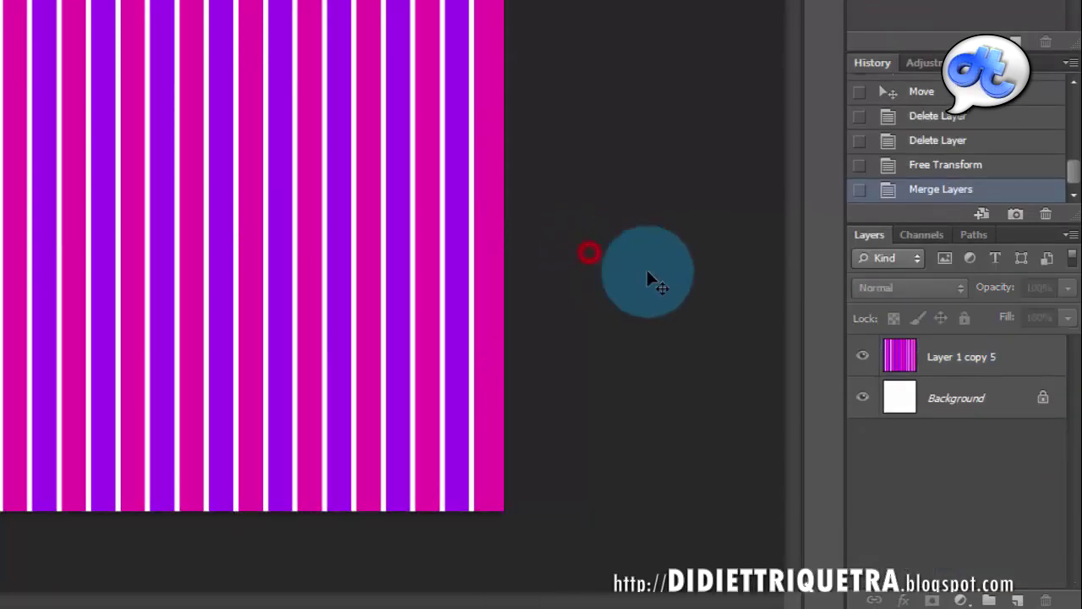
{"action": "key", "text": "ctrl+z"}
- Merge the selected strip layers into a single layer and deselect it
{"action": "mouse_move", "coordinate": [1076, 366]}
{"action": "left_mouse_down"}
{"action": "mouse_move", "coordinate": [1077, 526]}
{"action": "mouse_move", "coordinate": [1077, 350]}
{"action": "left_mouse_up"}
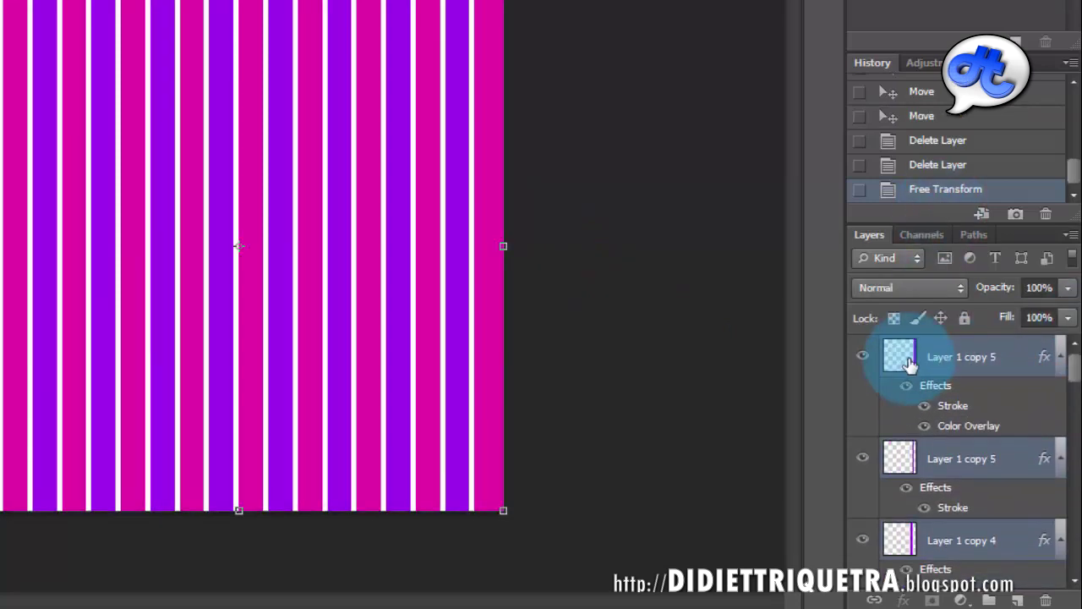
{"action": "key", "text": "ctrl+e"}
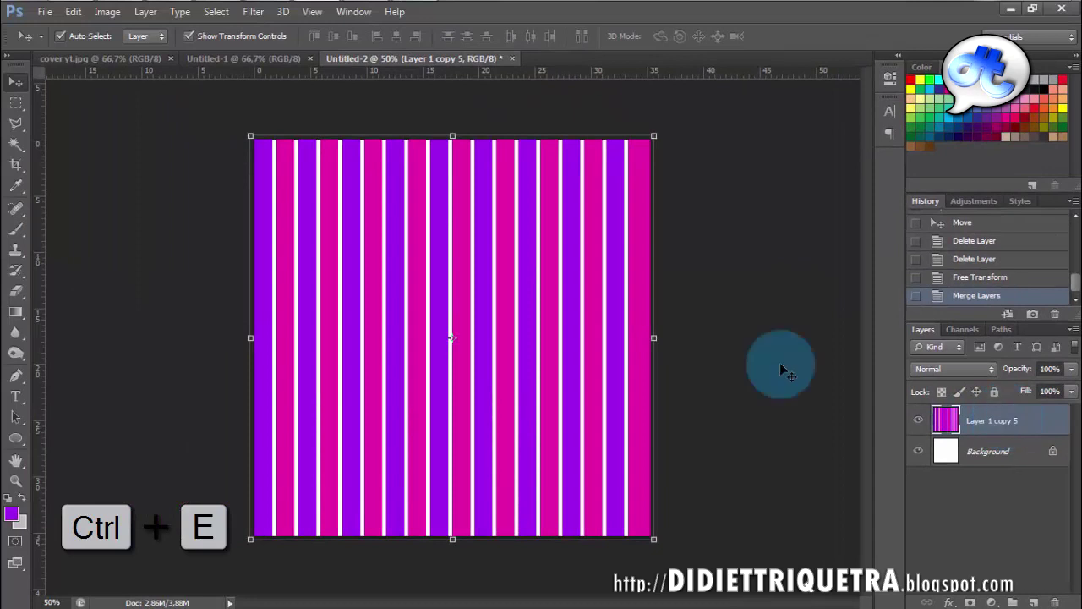
{"action": "left_click", "coordinate": [735, 305]}
- Open the Polar Coordinates distort filter for the merged stripes layer and move its dialog aside to view the preview
{"action": "left_click", "coordinate": [489, 281]}
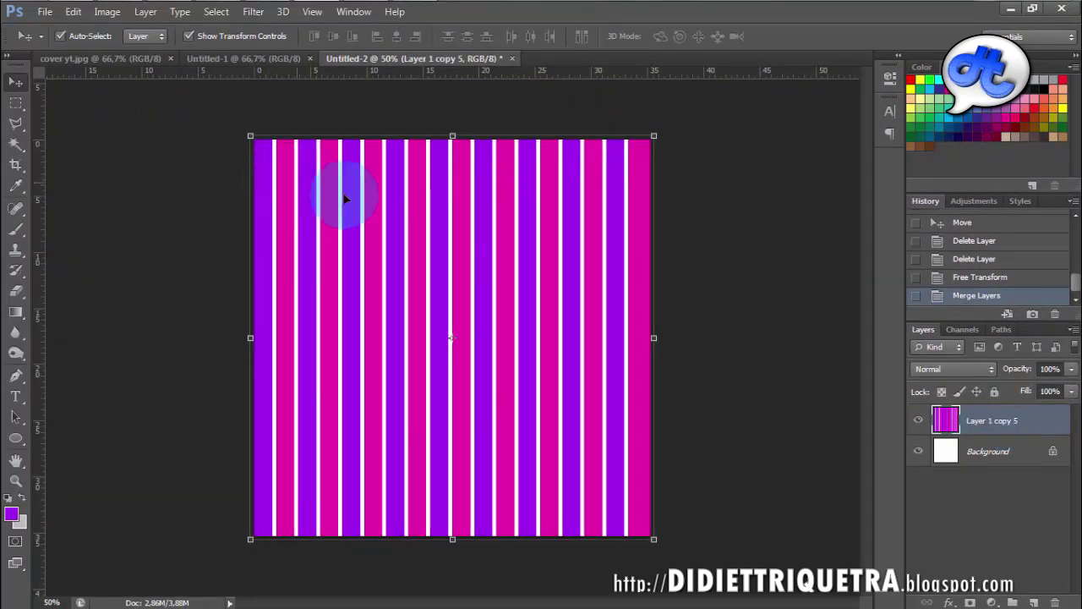
{"action": "left_click", "coordinate": [255, 14]}
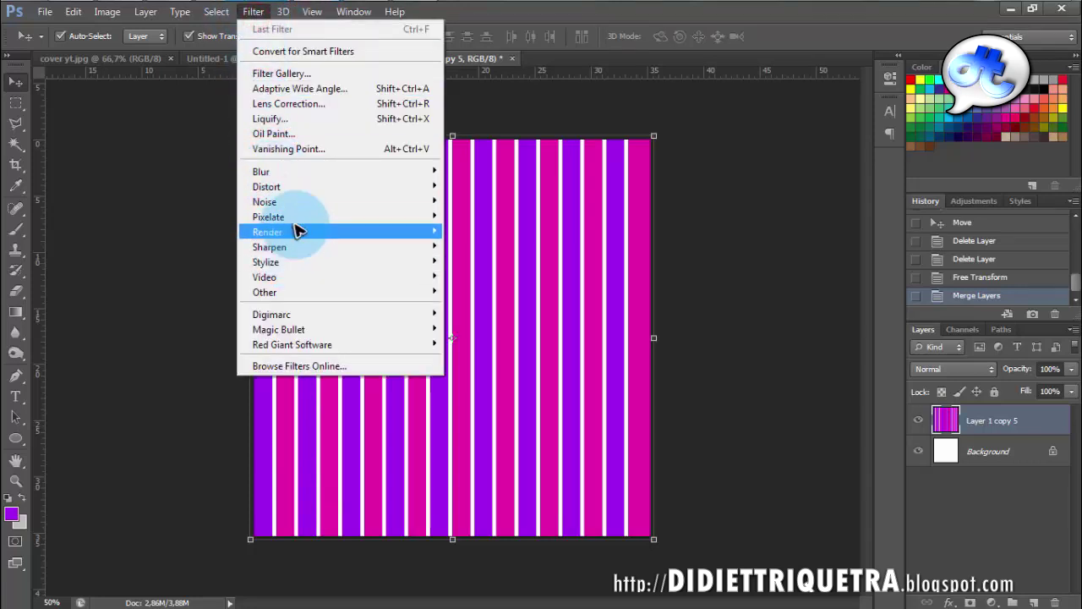
{"action": "left_click", "coordinate": [305, 188]}
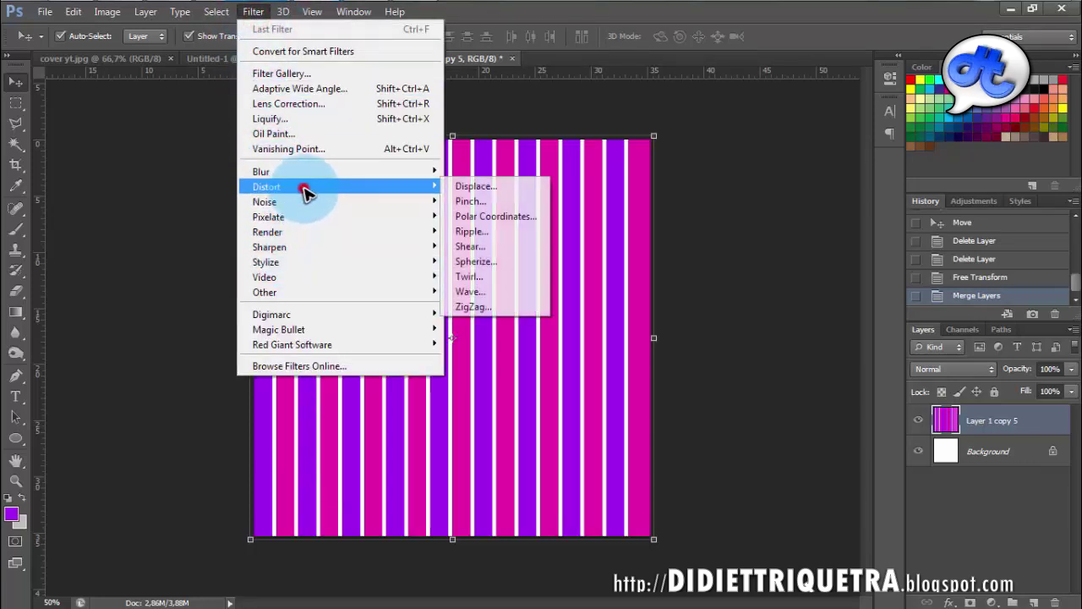
{"action": "left_click", "coordinate": [473, 218]}
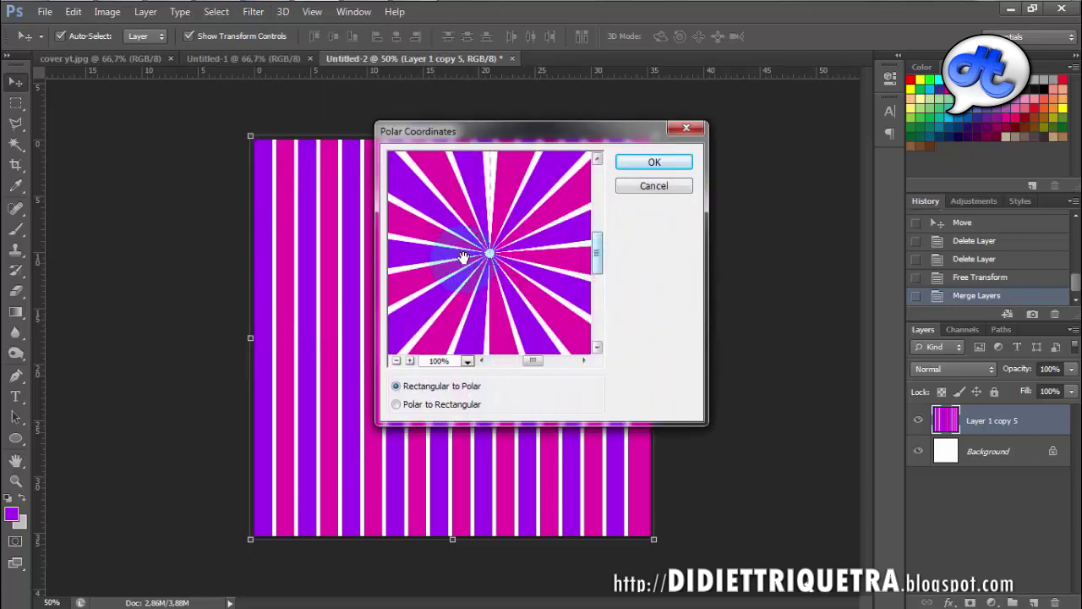
{"action": "left_click_drag", "start_coordinate": [550, 141], "coordinate": [646, 172]}
{"action": "mouse_move", "coordinate": [693, 282]}
{"action": "left_mouse_down"}
{"action": "mouse_move", "coordinate": [695, 341]}
{"action": "mouse_move", "coordinate": [700, 245]}
{"action": "mouse_move", "coordinate": [698, 292]}
{"action": "left_mouse_up"}
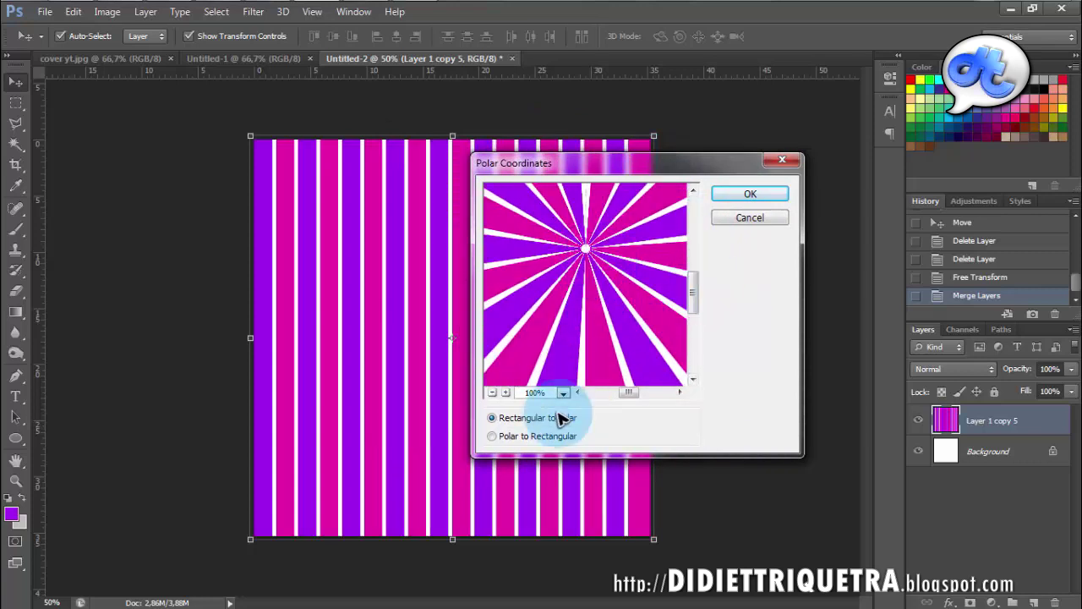
- Try the Polar to Rectangular option and zoom the filter preview out to 25%
{"action": "left_click", "coordinate": [492, 436]}
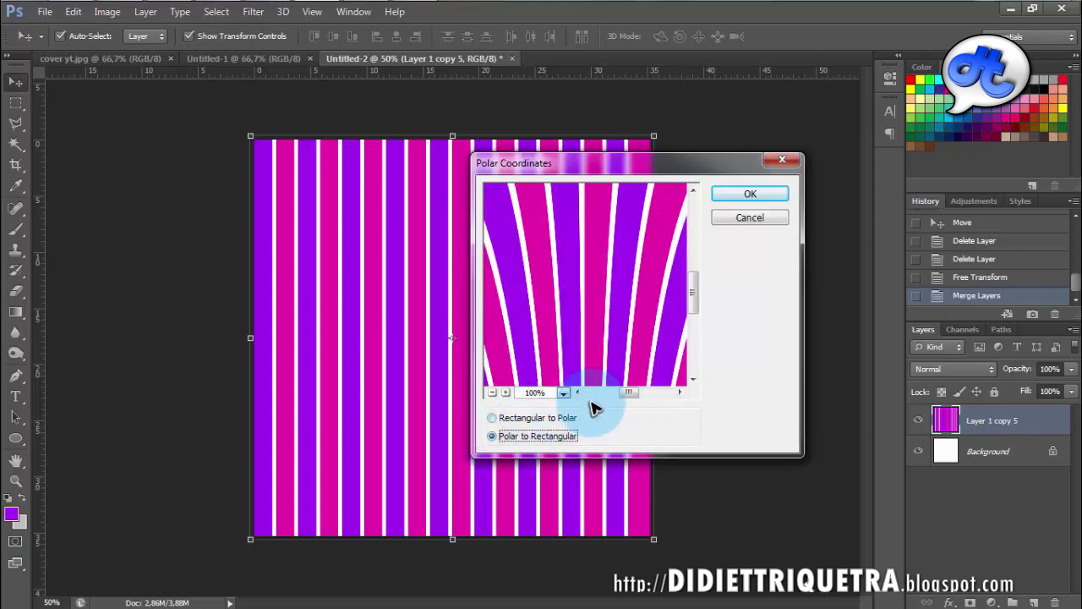
{"action": "left_click", "coordinate": [492, 392]}
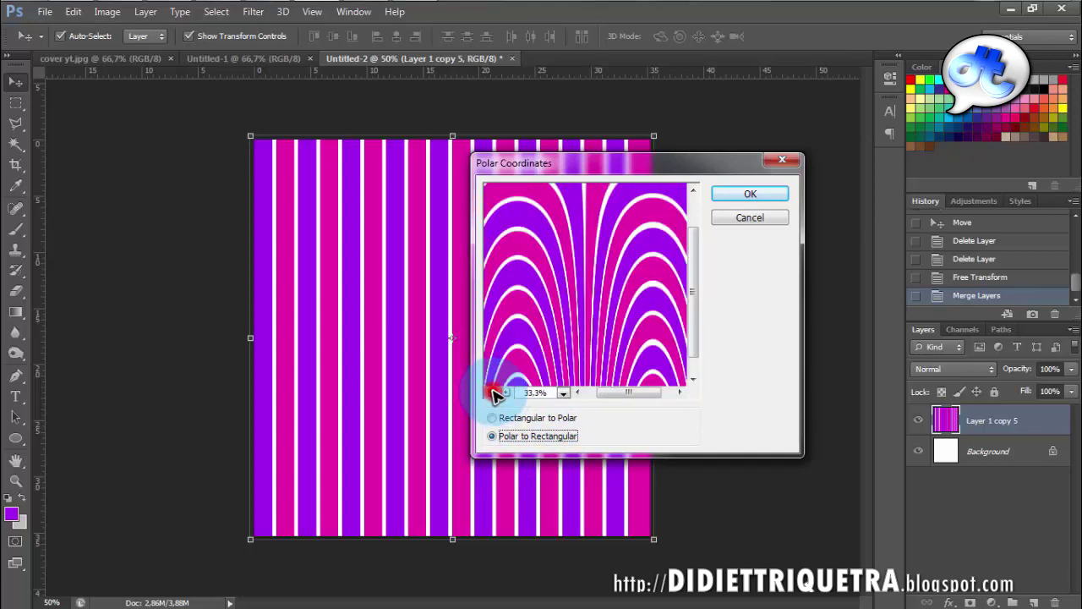
{"action": "left_click", "coordinate": [491, 393]}
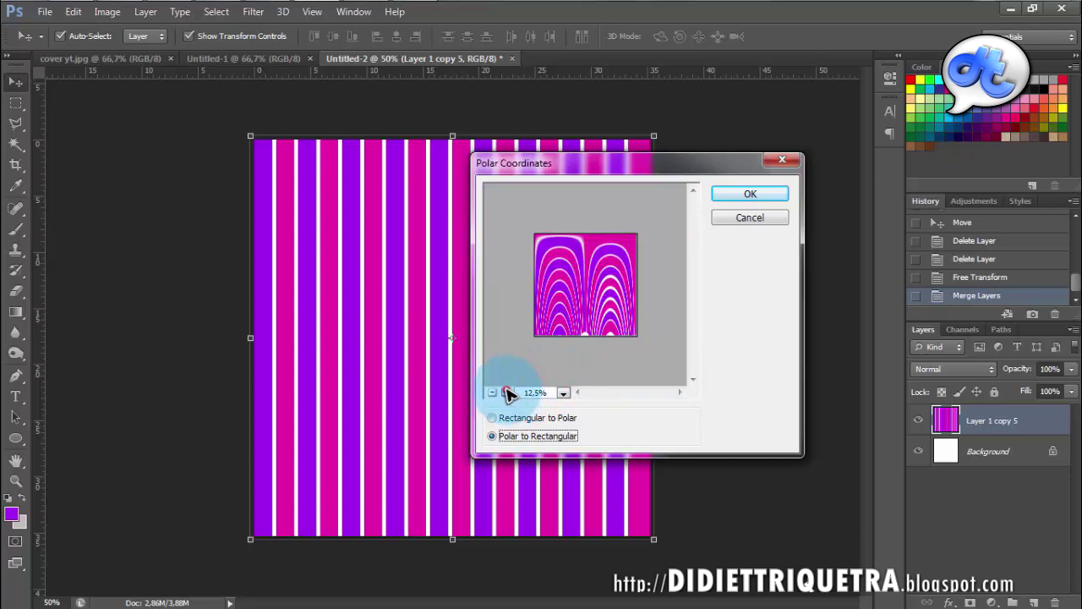
{"action": "left_click", "coordinate": [506, 392]}
{"action": "left_click", "coordinate": [499, 437]}
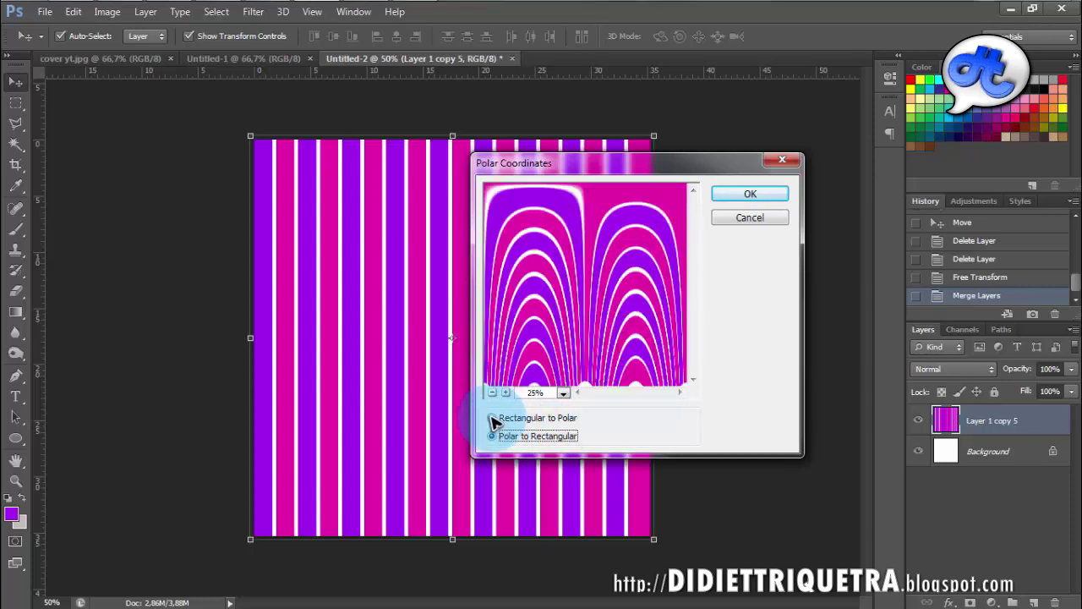
- Apply the Polar Coordinates filter to the stripes with the Rectangular to Polar option
{"action": "left_click", "coordinate": [492, 419]}
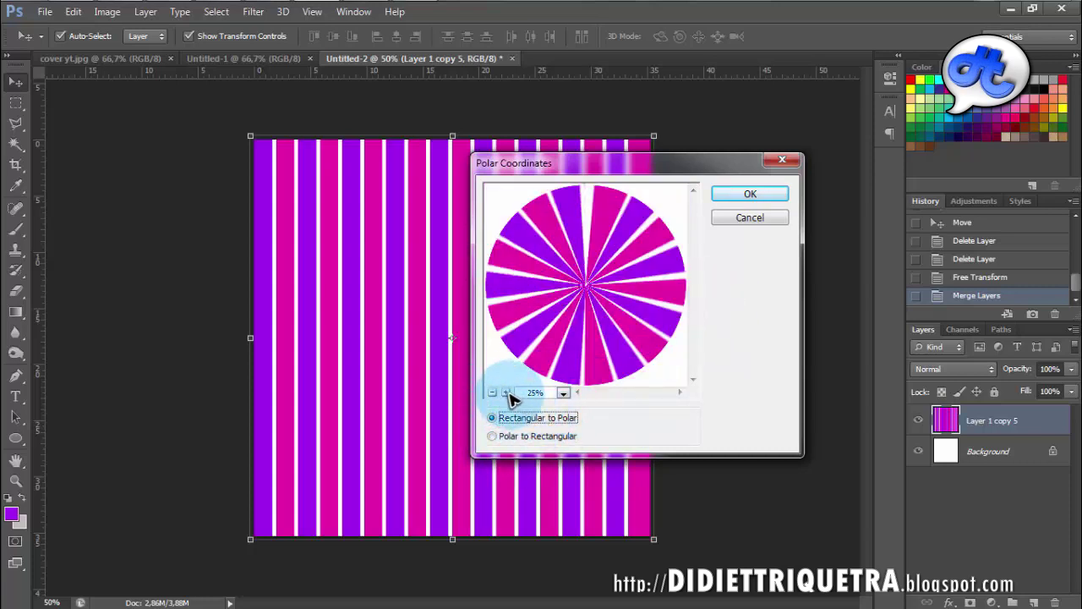
{"action": "left_click", "coordinate": [507, 392]}
{"action": "left_click", "coordinate": [751, 194]}
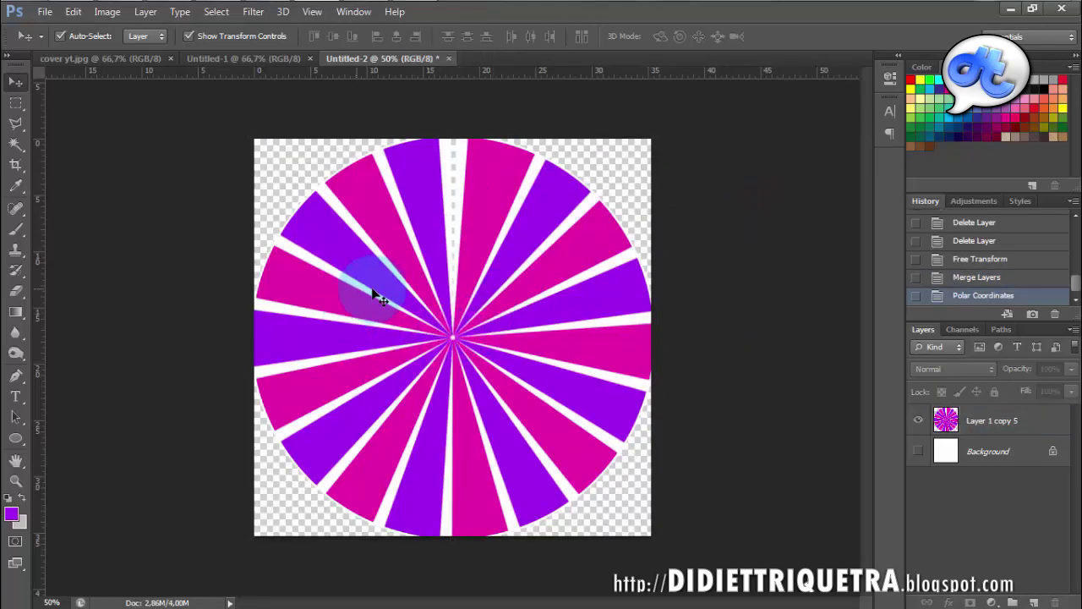
- Copy the sunburst layer from Untitled-2 into the Untitled-1 document and move it towards the canvas's upper left
{"action": "left_click", "coordinate": [417, 257]}
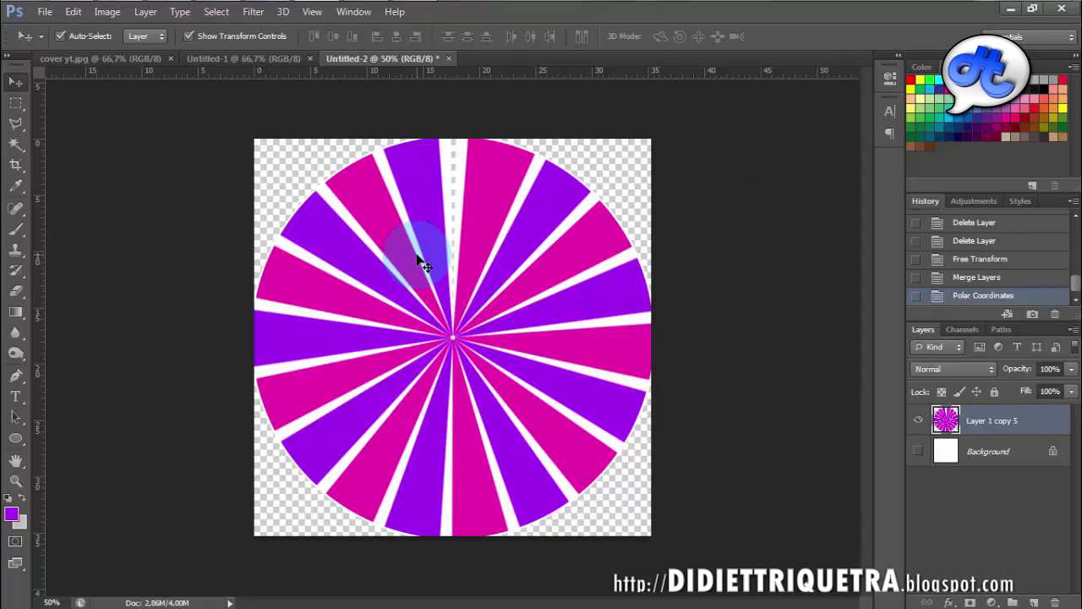
{"action": "left_click_drag", "start_coordinate": [423, 263], "coordinate": [407, 335]}
{"action": "left_click_drag", "start_coordinate": [514, 378], "coordinate": [296, 184]}
- Stretch the sunburst layer to about 218% width and 142% height, shifting its centre towards the canvas's upper left
{"action": "left_click_drag", "start_coordinate": [510, 250], "coordinate": [822, 257]}
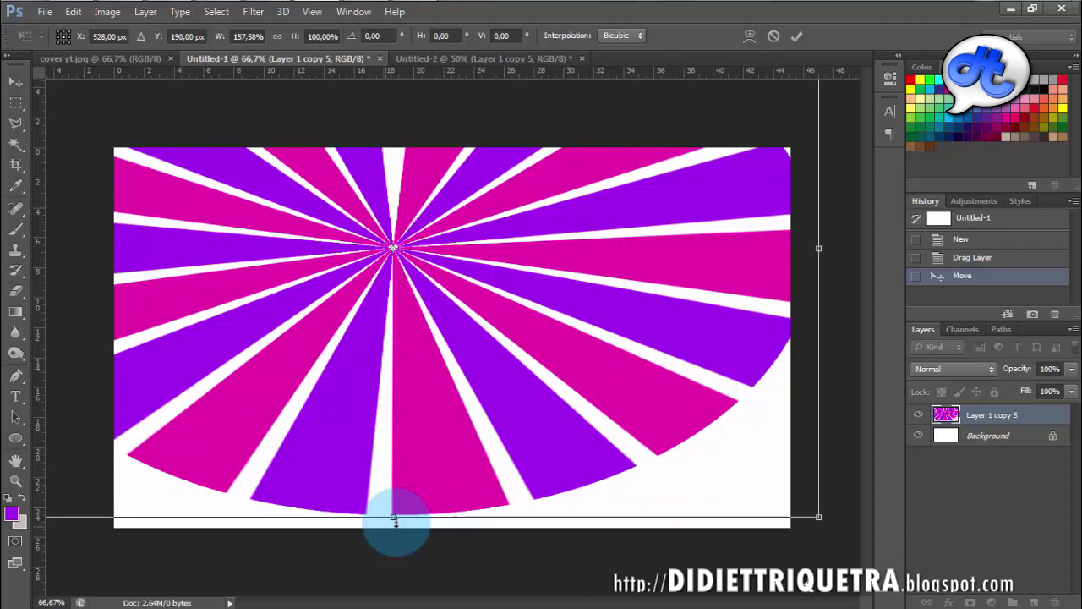
{"action": "left_click_drag", "start_coordinate": [393, 517], "coordinate": [387, 579]}
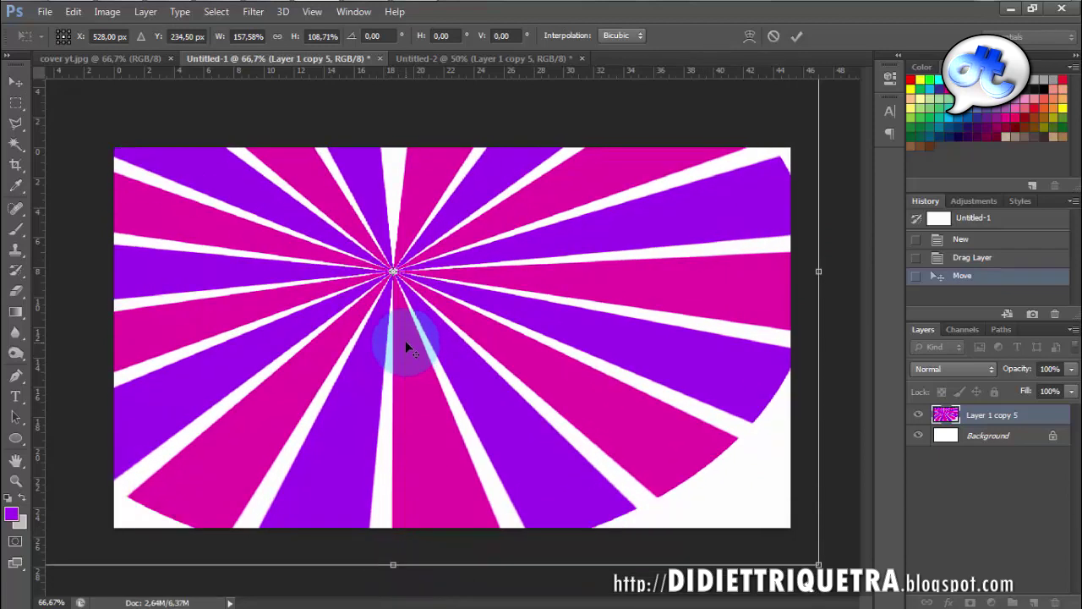
{"action": "scroll", "coordinate": [461, 364], "scroll_direction": "down", "scroll_amount": 2}
{"action": "scroll", "coordinate": [463, 364], "scroll_direction": "down", "scroll_amount": 1}
{"action": "left_click_drag", "start_coordinate": [658, 468], "coordinate": [749, 527]}
{"action": "left_click_drag", "start_coordinate": [473, 368], "coordinate": [377, 328]}
{"action": "left_click_drag", "start_coordinate": [643, 487], "coordinate": [732, 527]}
{"action": "left_click_drag", "start_coordinate": [523, 368], "coordinate": [471, 342]}
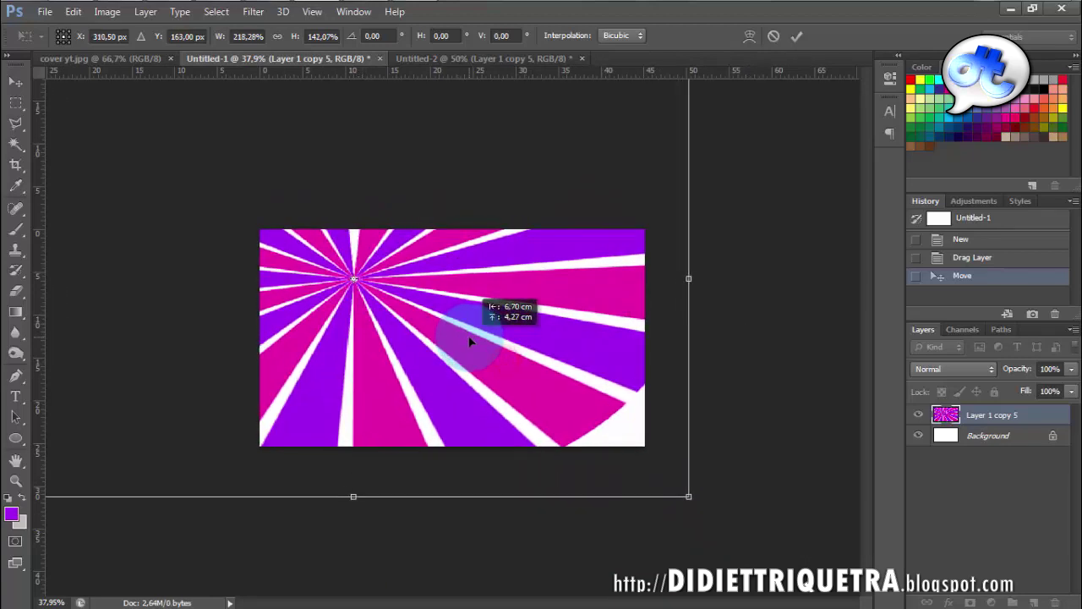
- Enlarge the sunburst to 236.56% width and 155.38% height, centre it at X 380, Y 226 px, and apply the transform
{"action": "left_click_drag", "start_coordinate": [688, 496], "coordinate": [734, 531]}
{"action": "left_click_drag", "start_coordinate": [461, 313], "coordinate": [446, 307]}
{"action": "left_click_drag", "start_coordinate": [725, 531], "coordinate": [733, 537]}
{"action": "left_click_drag", "start_coordinate": [471, 356], "coordinate": [440, 337]}
{"action": "key", "text": "Return"}
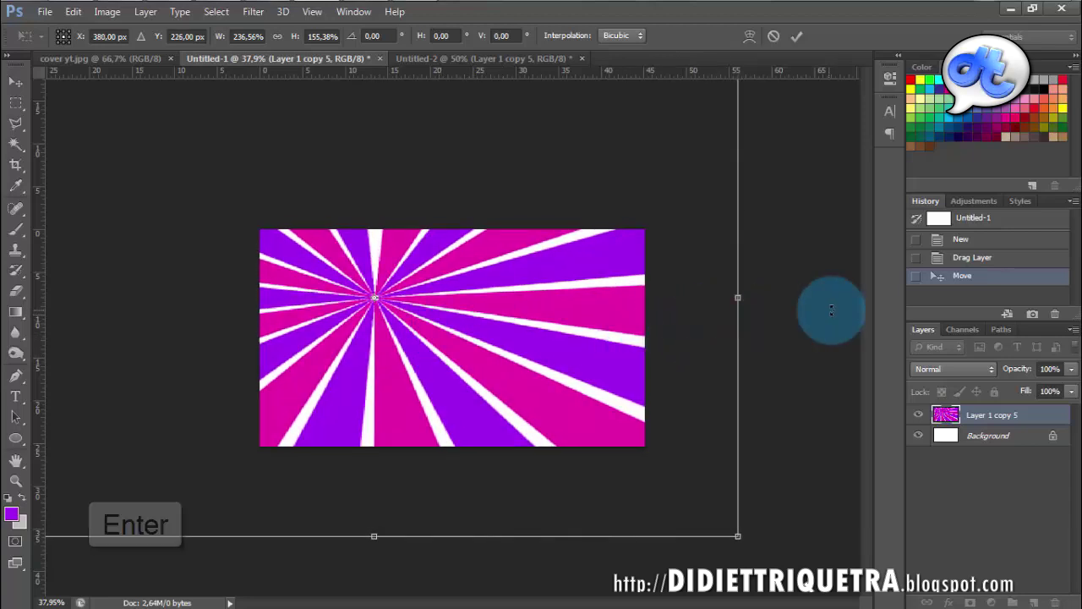
- Inspect the sunburst background up close and compare it with the finished design in cover yt.jpg
{"action": "key", "text": "ctrl+plus"}
{"action": "scroll", "coordinate": [313, 306], "scroll_direction": "up", "scroll_amount": 7}
{"action": "scroll", "coordinate": [317, 305], "scroll_direction": "down", "scroll_amount": 7}
{"action": "scroll", "coordinate": [319, 304], "scroll_direction": "up", "scroll_amount": 2}
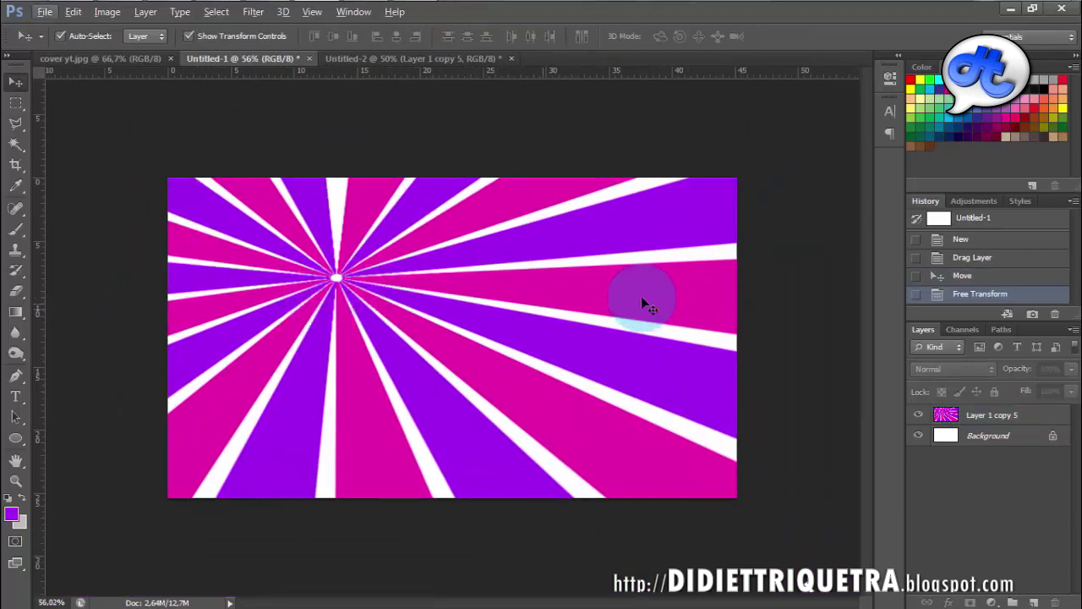
{"action": "left_click", "coordinate": [822, 277]}
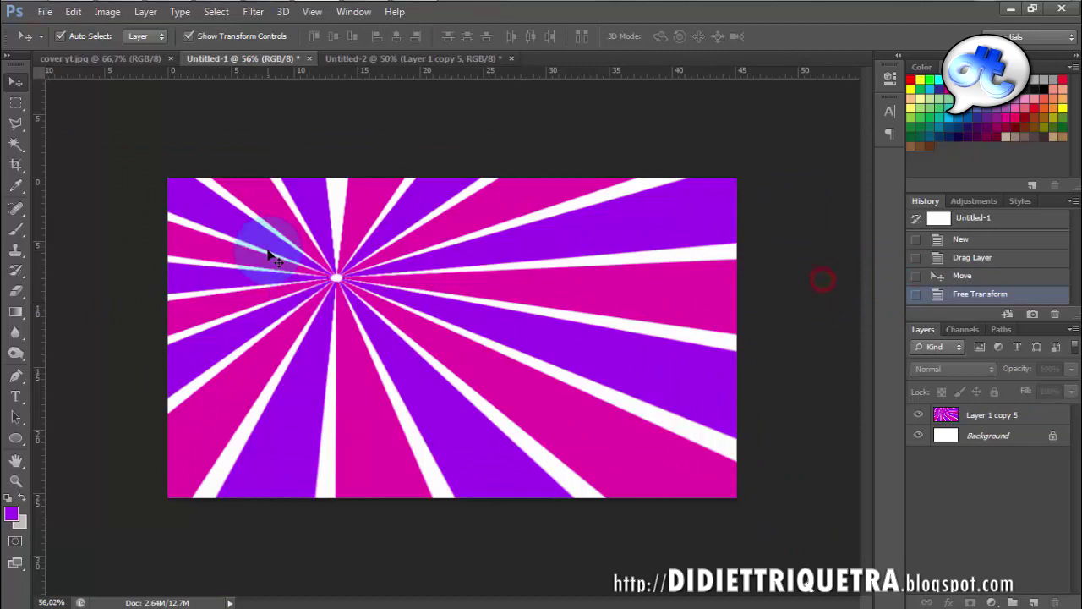
{"action": "left_click", "coordinate": [145, 64]}
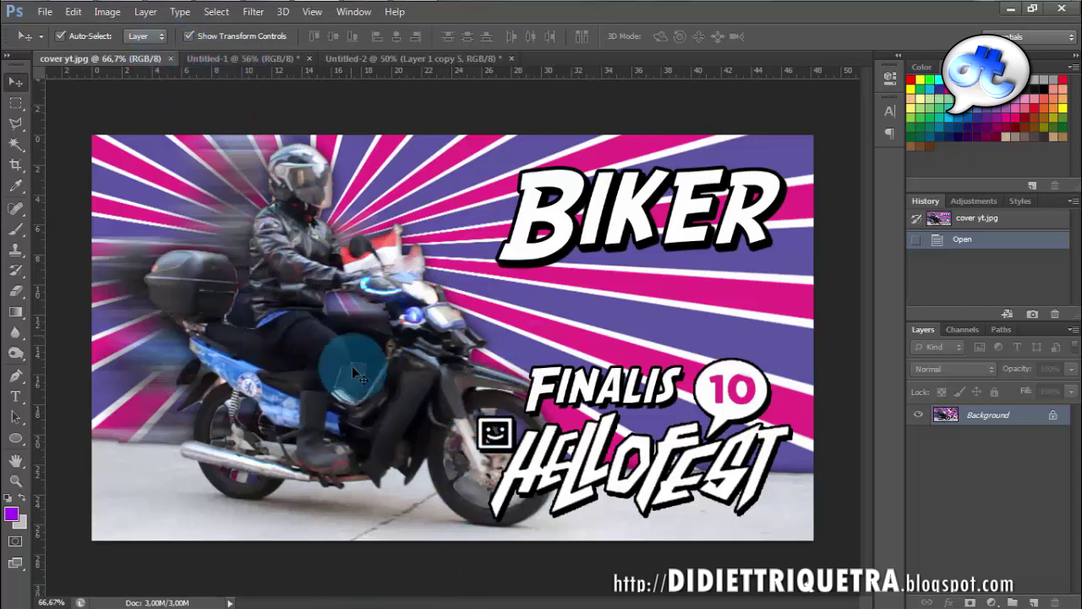
- Switch to Vegas Pro and move the playhead to 00:00:08,13, where the motorcycle passes close to the camera
{"action": "mouse_move", "coordinate": [299, 591]}
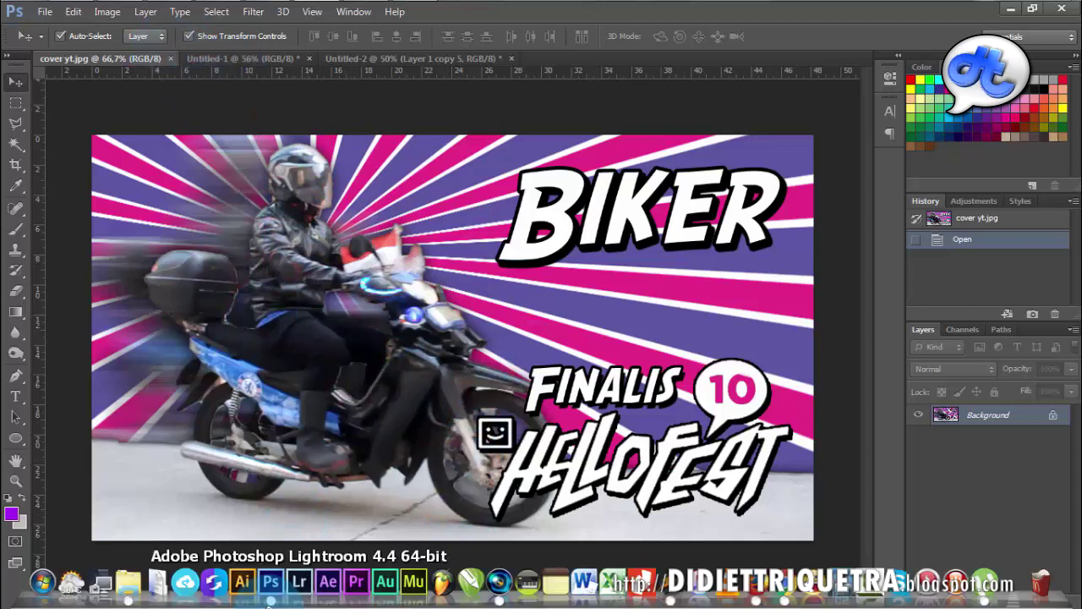
{"action": "left_click", "coordinate": [497, 581]}
{"action": "left_click", "coordinate": [514, 502]}
{"action": "left_click", "coordinate": [275, 348]}
{"action": "mouse_move", "coordinate": [278, 393]}
{"action": "left_mouse_down"}
{"action": "mouse_move", "coordinate": [244, 394]}
{"action": "mouse_move", "coordinate": [322, 401]}
{"action": "mouse_move", "coordinate": [269, 401]}
{"action": "left_mouse_up"}
{"action": "scroll", "coordinate": [269, 402], "scroll_direction": "up", "scroll_amount": 2}
{"action": "scroll", "coordinate": [269, 401], "scroll_direction": "up", "scroll_amount": 2}
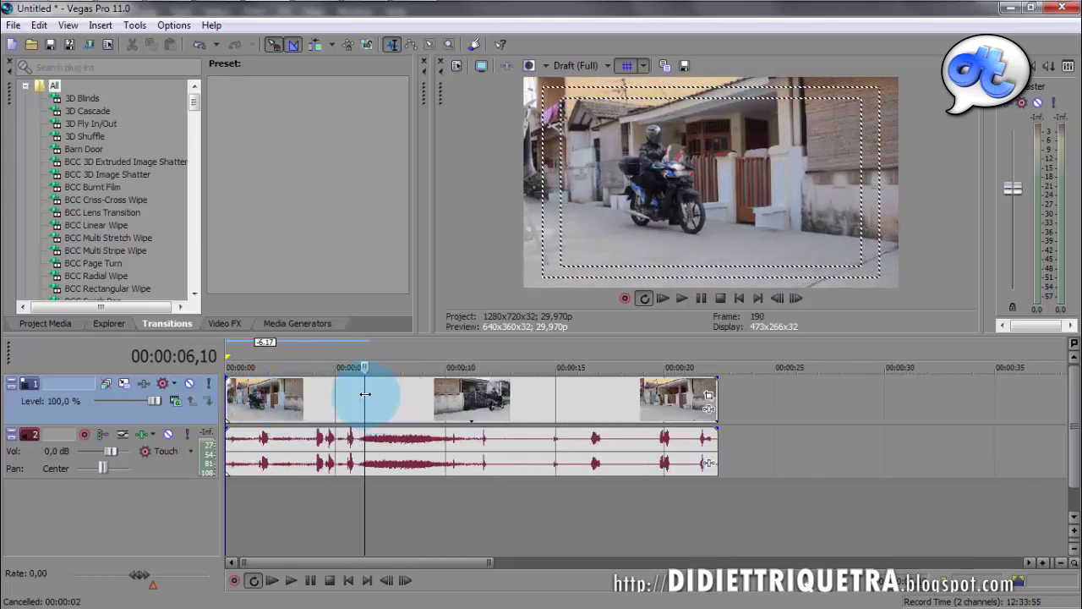
{"action": "left_click_drag", "start_coordinate": [365, 393], "coordinate": [410, 397]}
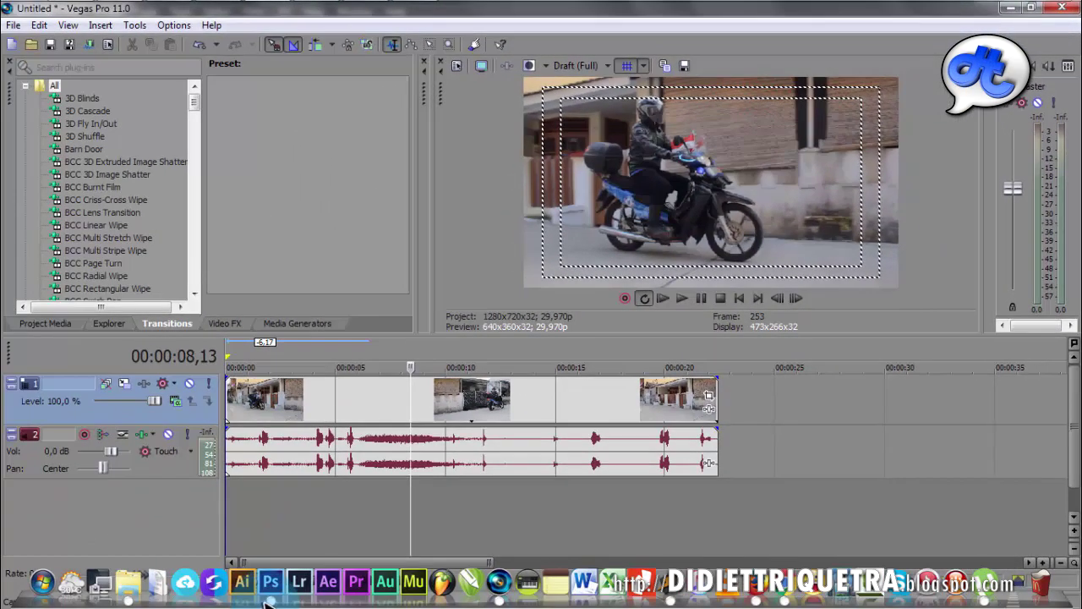
- Return to Photoshop, paste the copied video frame into Untitled-1, and delete the pasted layer
{"action": "left_click", "coordinate": [263, 581]}
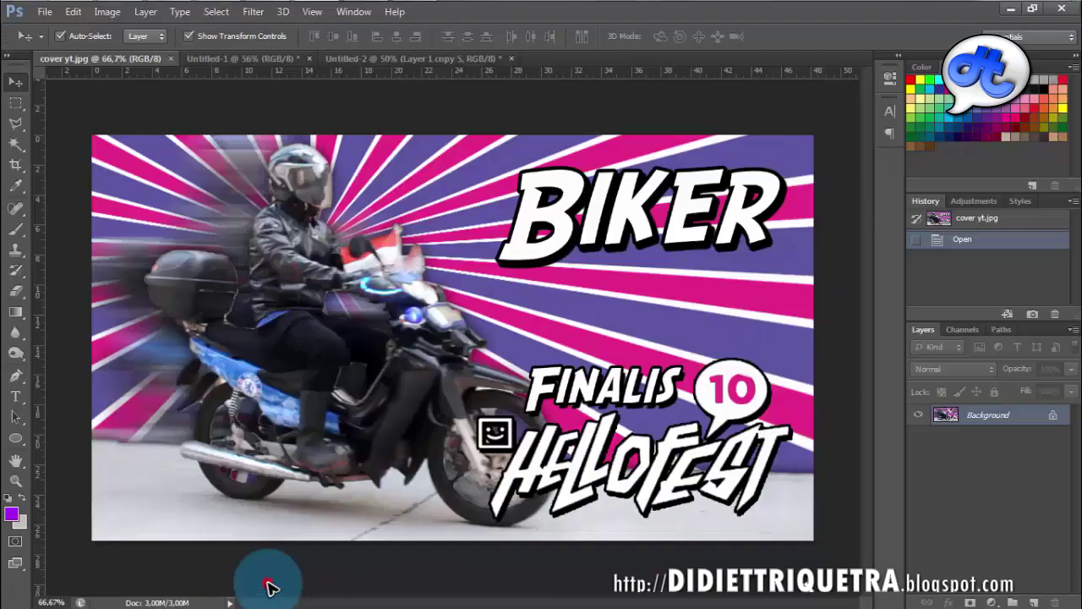
{"action": "left_click", "coordinate": [285, 61]}
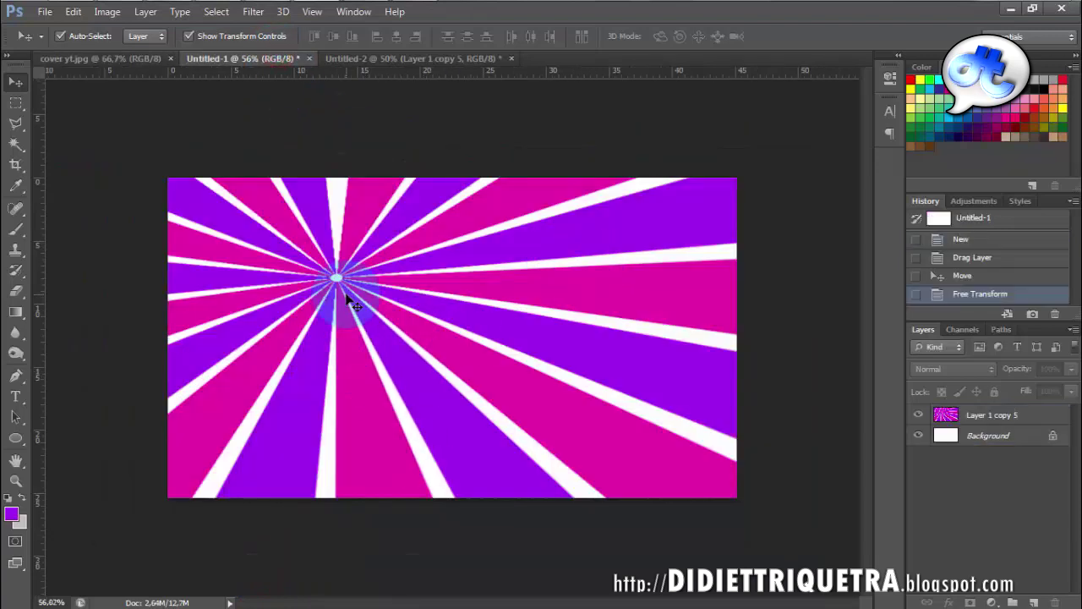
{"action": "key", "text": "ctrl+v"}
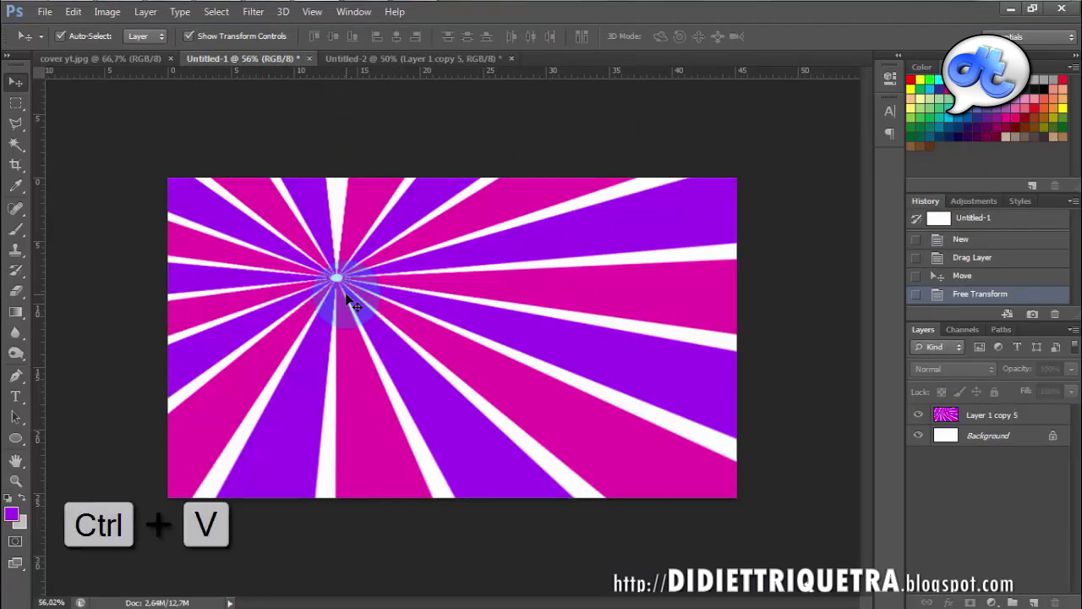
{"action": "scroll", "coordinate": [406, 306], "scroll_direction": "up", "scroll_amount": 4}
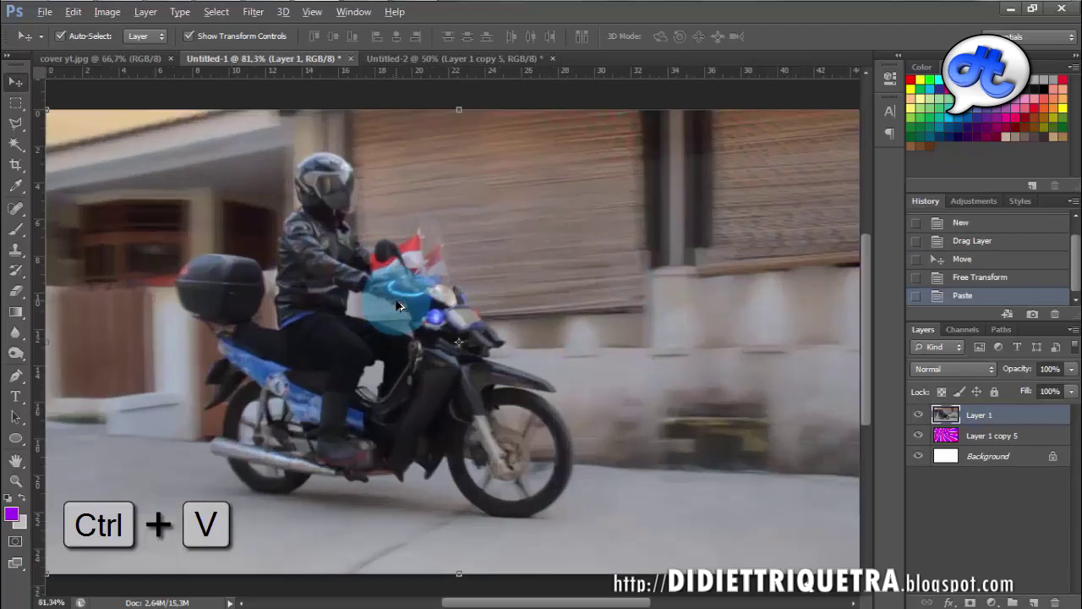
{"action": "scroll", "coordinate": [400, 305], "scroll_direction": "down", "scroll_amount": 1}
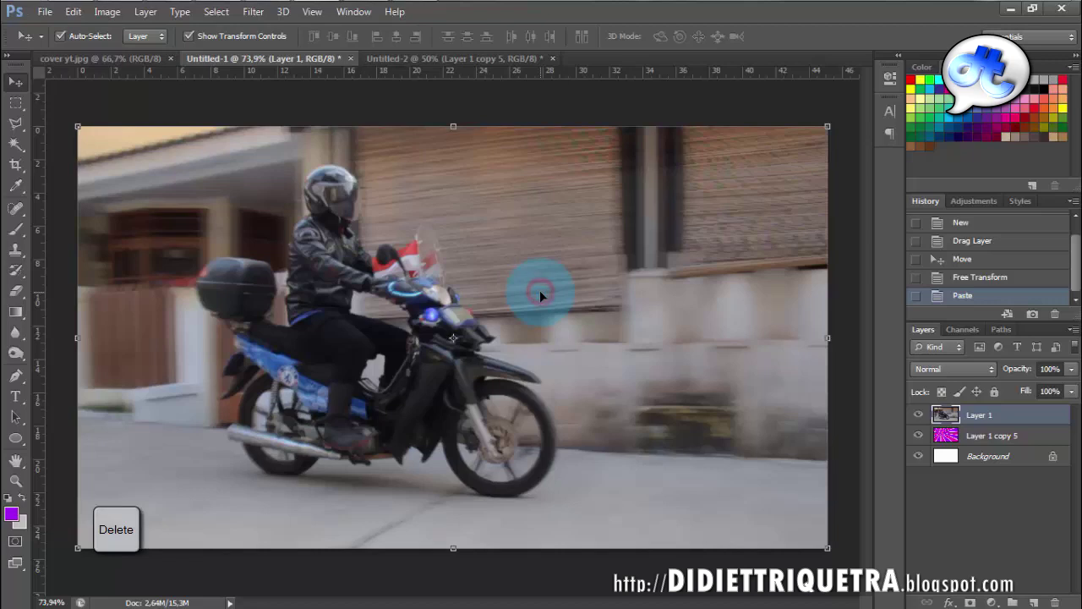
{"action": "key", "text": "Delete"}
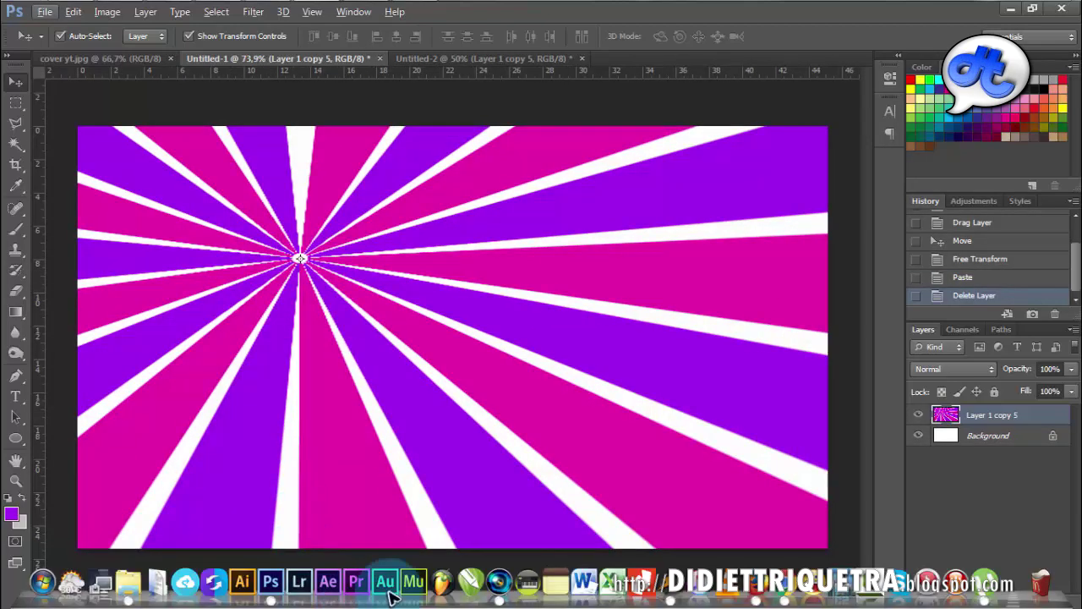
{"action": "left_click", "coordinate": [497, 583]}
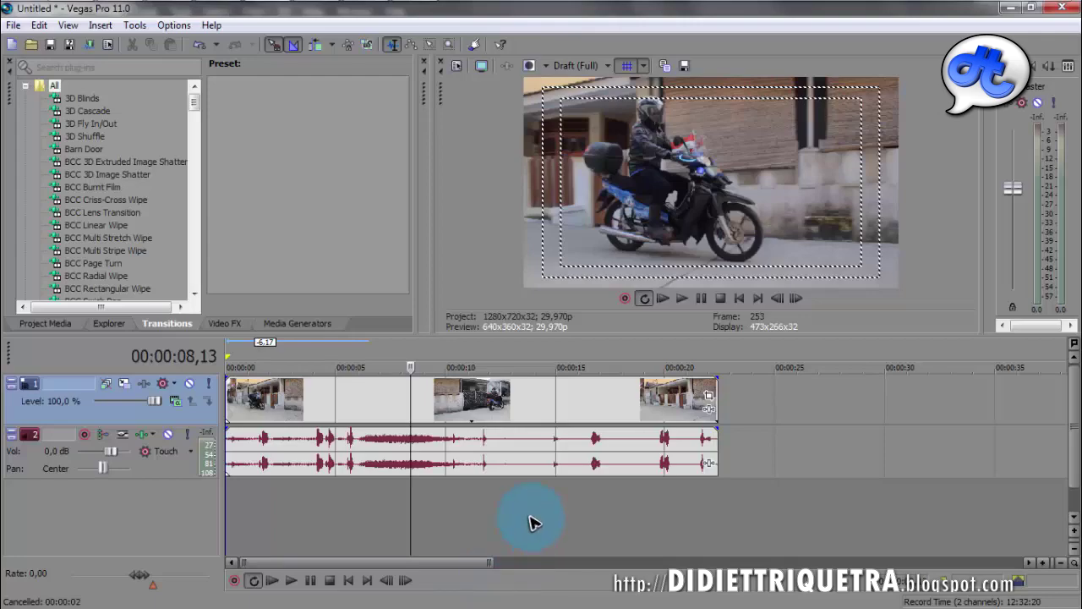
{"action": "left_click", "coordinate": [497, 585]}
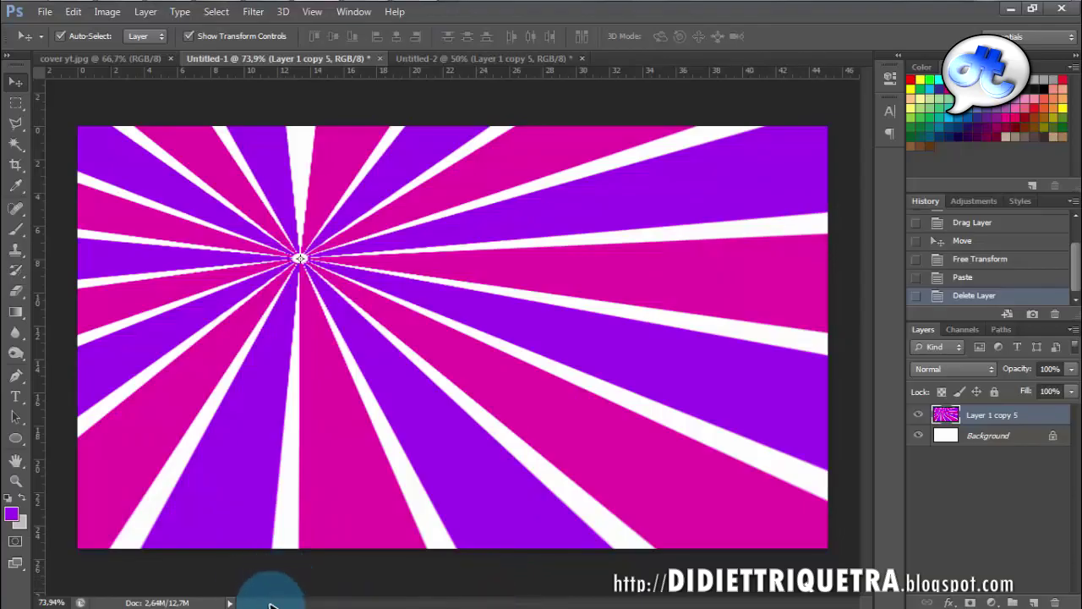
{"action": "left_click", "coordinate": [443, 555]}
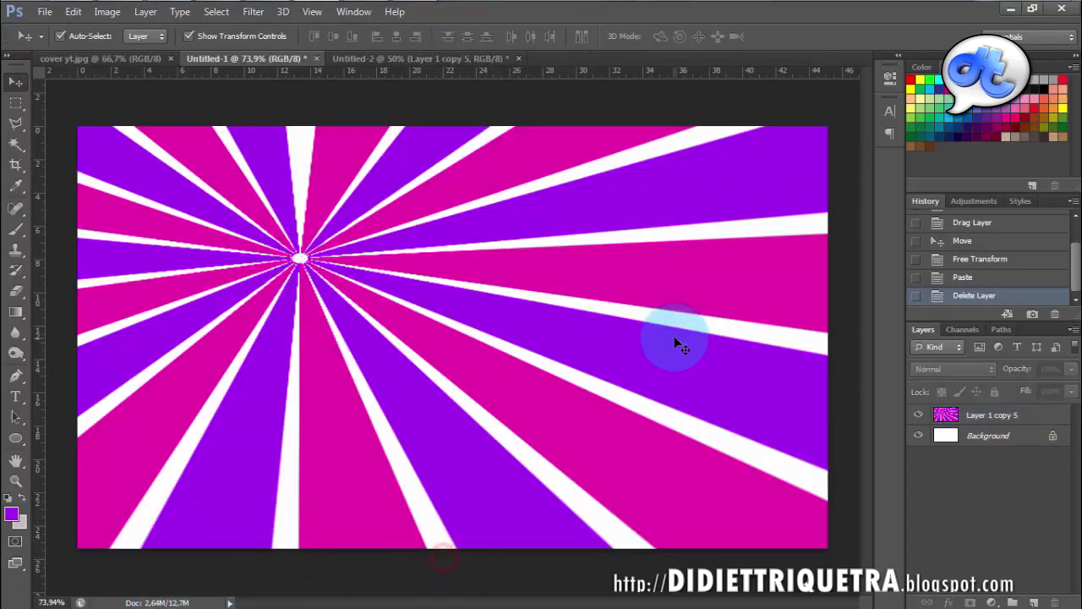
- Minimize Photoshop and open MVI_4347.MOV from the Bikers folder in VLC media player
{"action": "left_click", "coordinate": [1010, 9]}
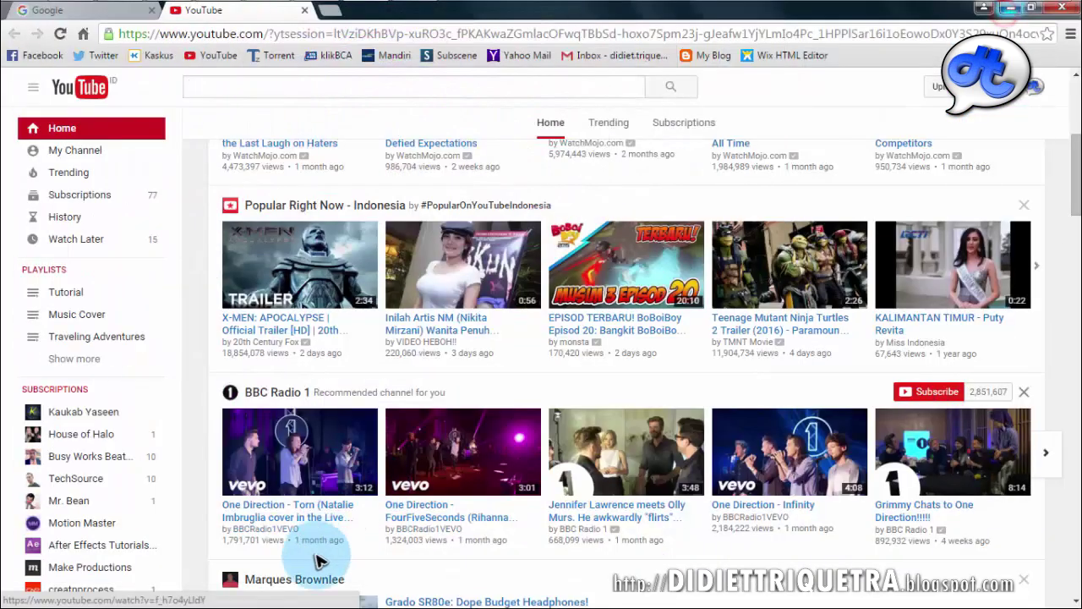
{"action": "left_click", "coordinate": [128, 582]}
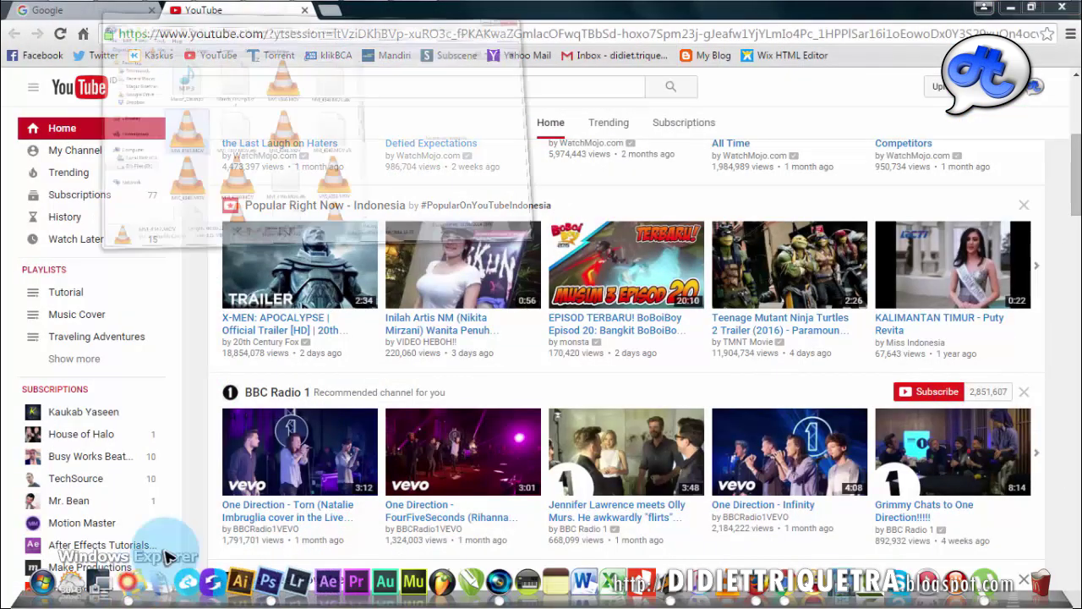
{"action": "left_click_drag", "start_coordinate": [657, 241], "coordinate": [655, 252]}
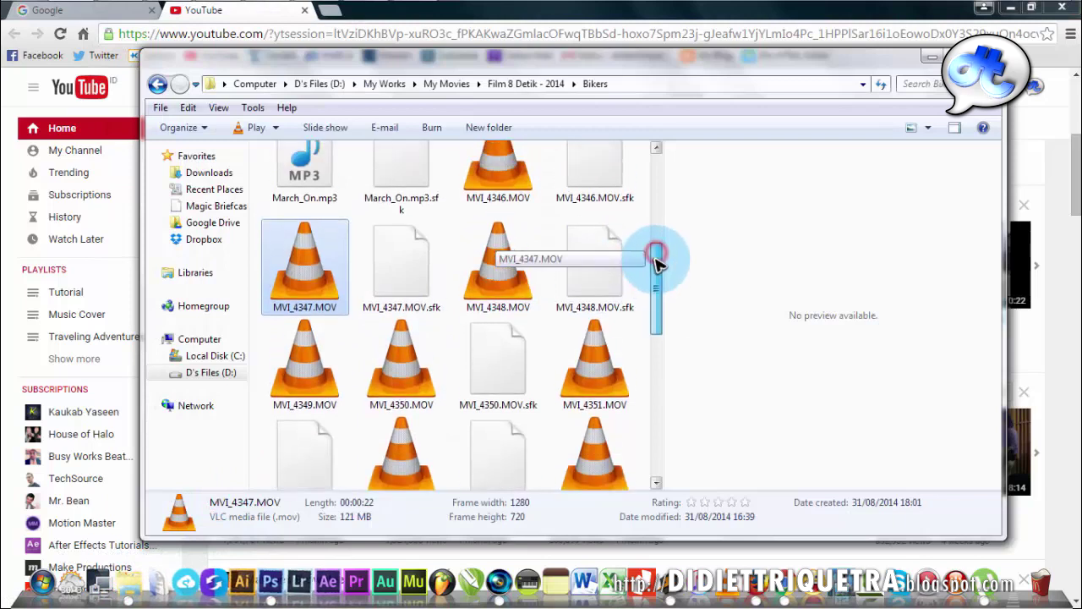
{"action": "double_click", "coordinate": [319, 274]}
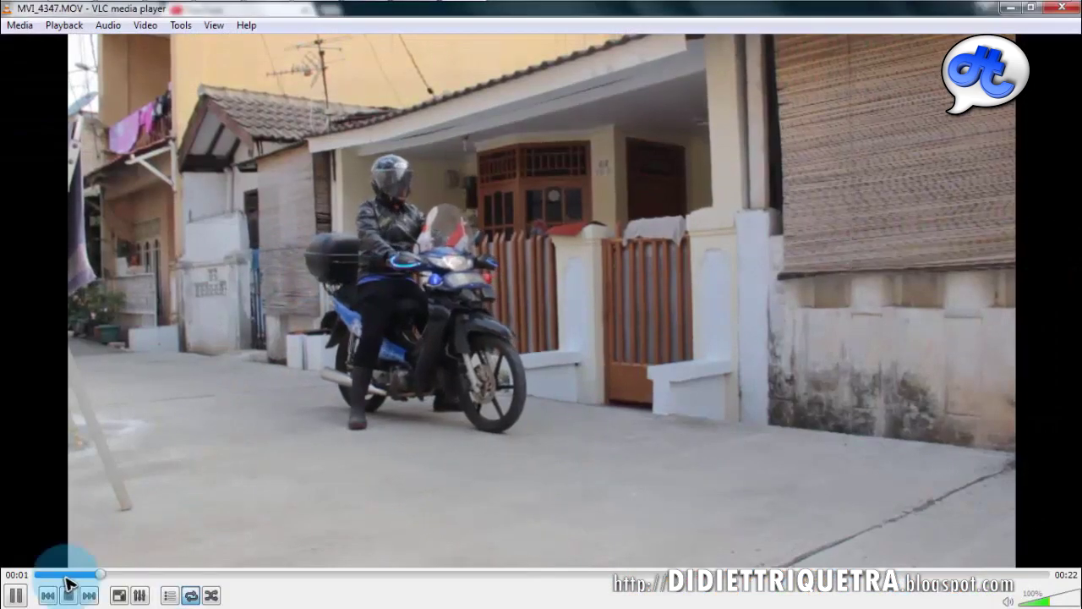
- Pause the video at 00:08, where the motorcycle is seen from the side, and capture that frame as a full-screen screenshot
{"action": "left_click", "coordinate": [16, 595]}
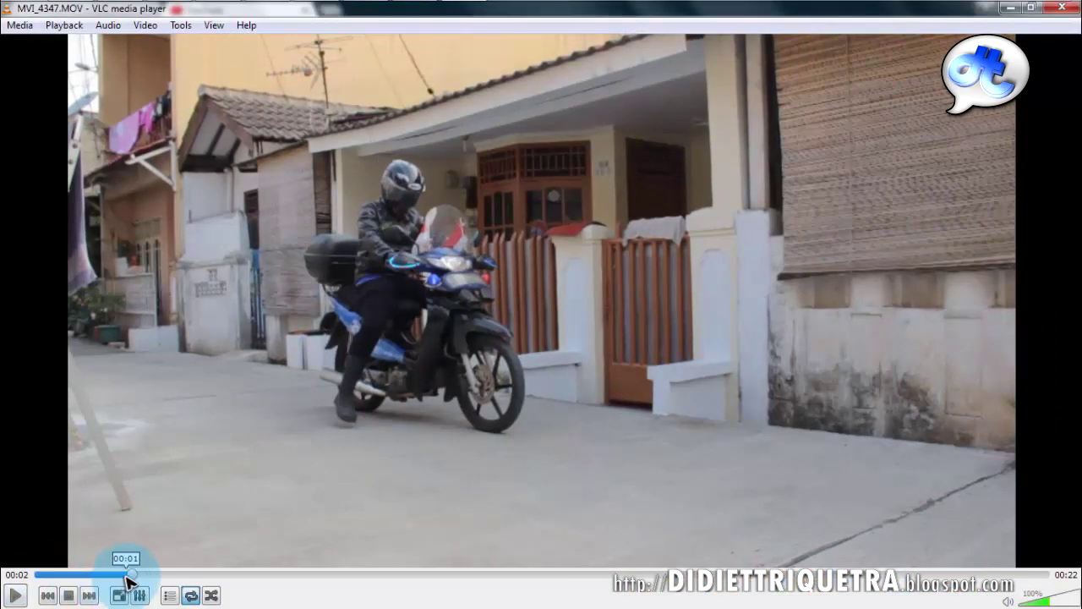
{"action": "left_click_drag", "start_coordinate": [145, 581], "coordinate": [417, 580]}
{"action": "left_click", "coordinate": [548, 404]}
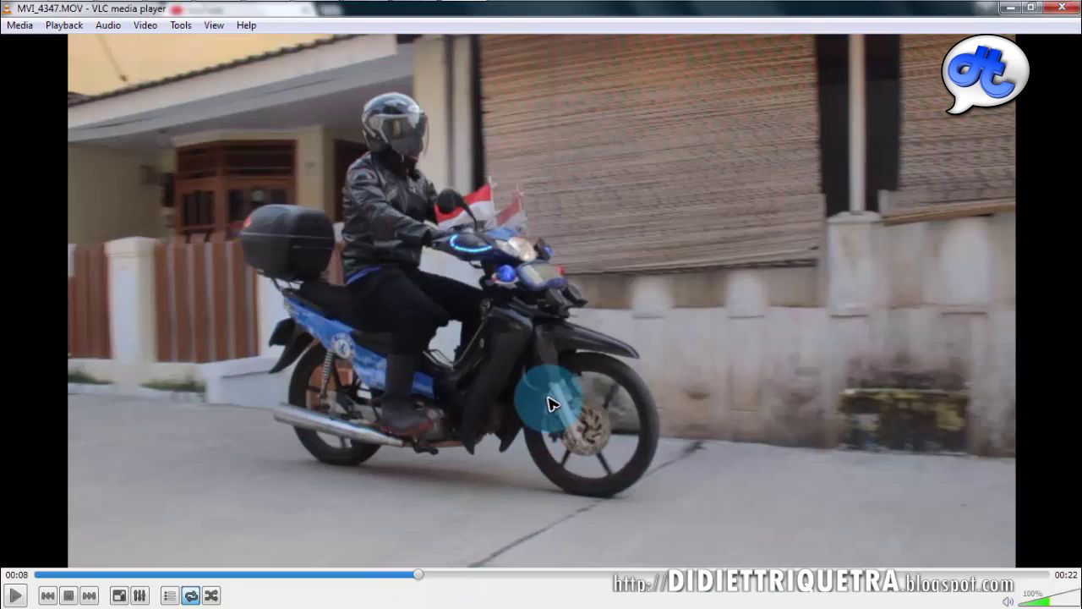
{"action": "double_click", "coordinate": [450, 290]}
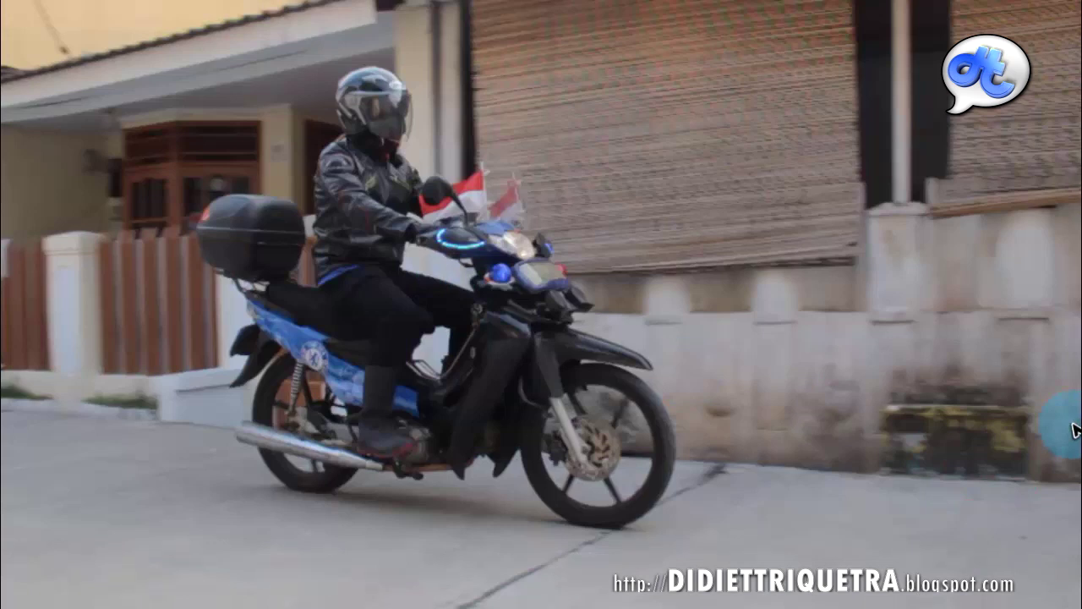
{"action": "key", "text": "Print"}
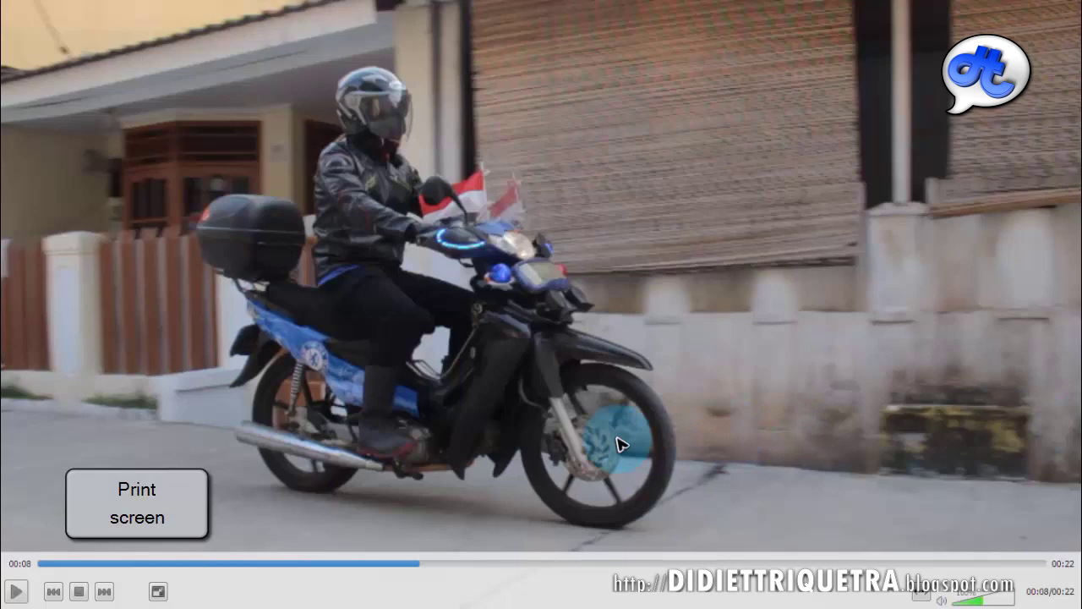
{"action": "double_click", "coordinate": [623, 425]}
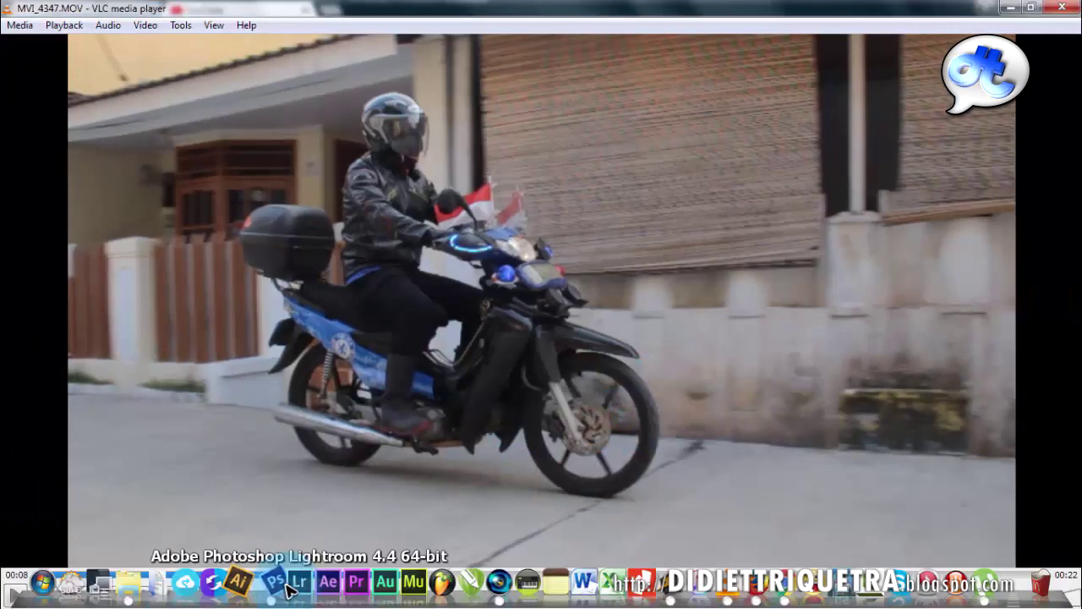
- Switch to Photoshop, paste the captured motorcycle frame into Untitled-1, and scale it down to fit the canvas
{"action": "left_click", "coordinate": [273, 583]}
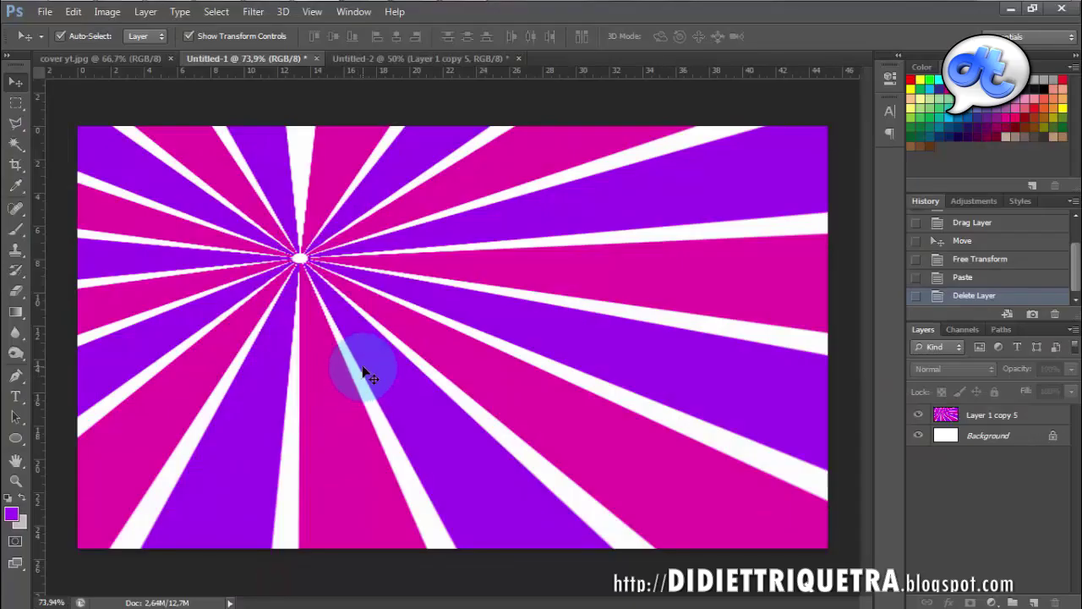
{"action": "key", "text": "ctrl+v"}
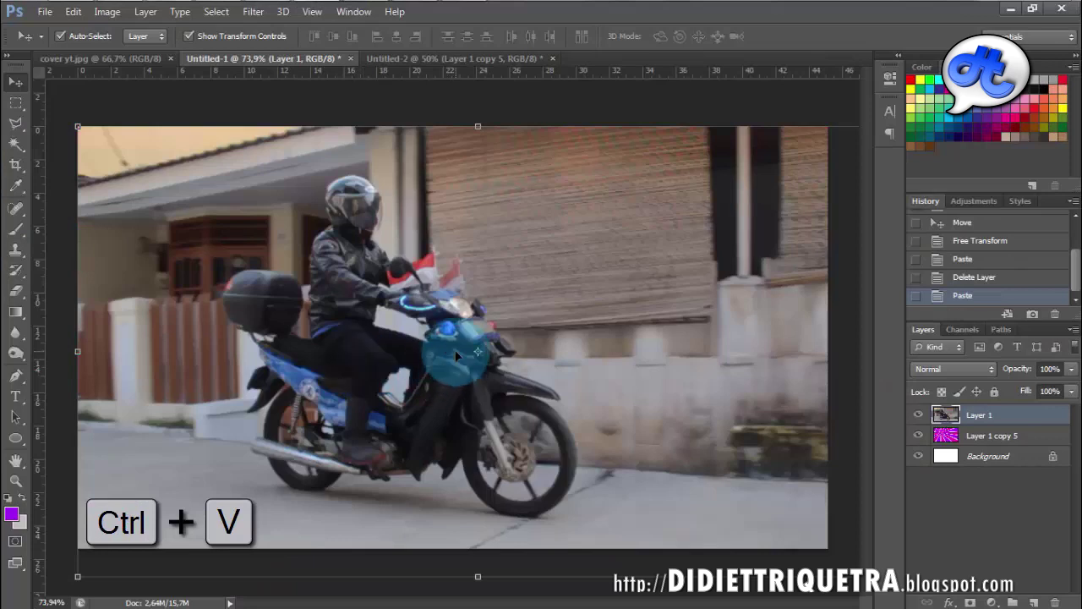
{"action": "scroll", "coordinate": [457, 353], "scroll_direction": "down", "scroll_amount": 3}
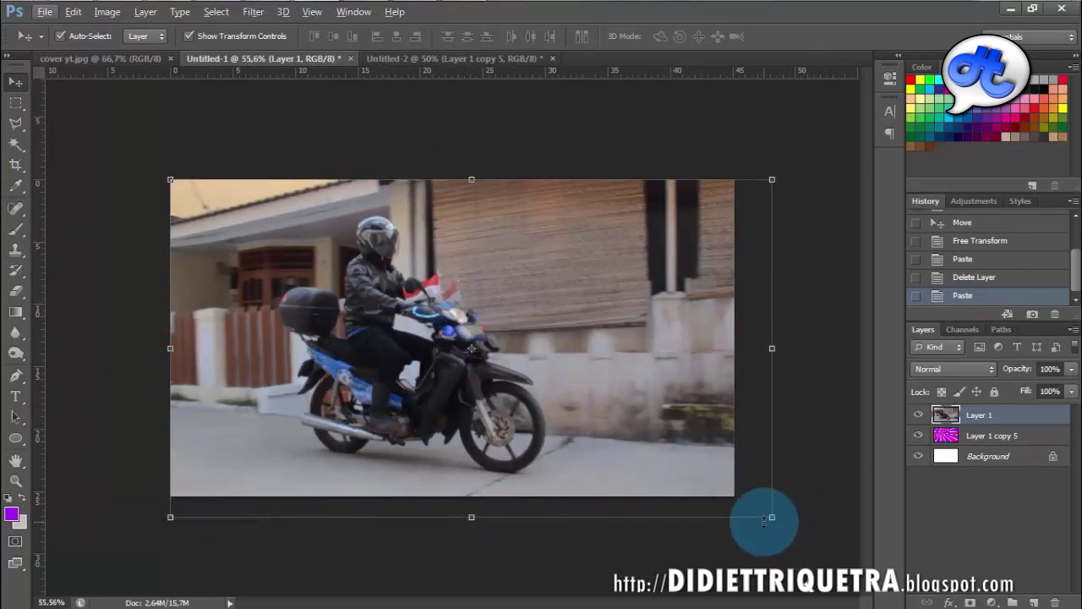
{"action": "left_click_drag", "start_coordinate": [771, 519], "coordinate": [732, 508]}
{"action": "key", "text": "Return"}
{"action": "scroll", "coordinate": [444, 356], "scroll_direction": "up", "scroll_amount": 5}
{"action": "scroll", "coordinate": [395, 350], "scroll_direction": "down", "scroll_amount": 2}
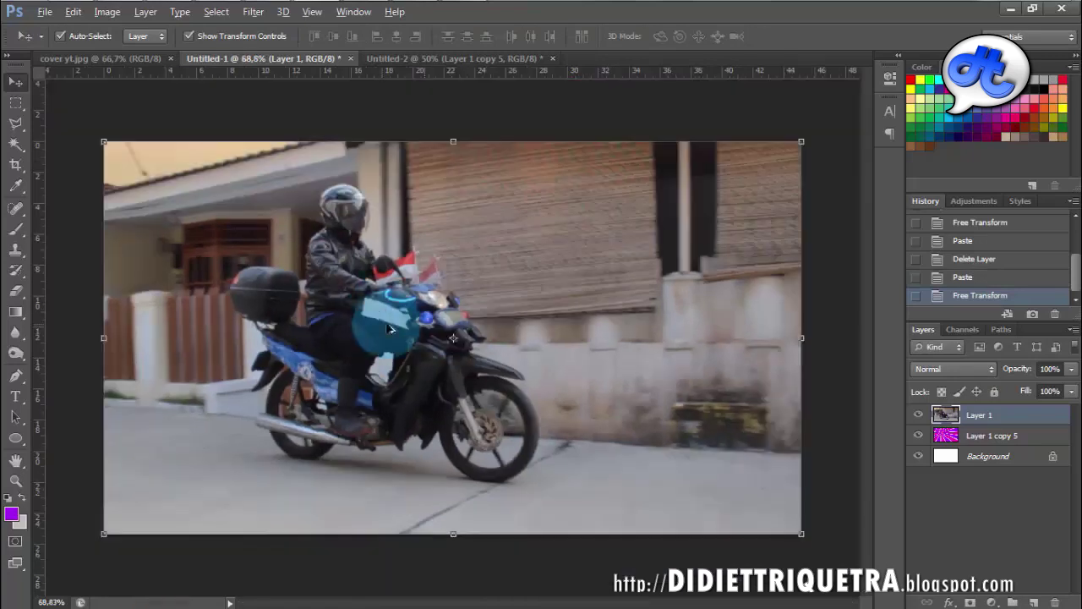
{"action": "scroll", "coordinate": [381, 306], "scroll_direction": "up", "scroll_amount": 2}
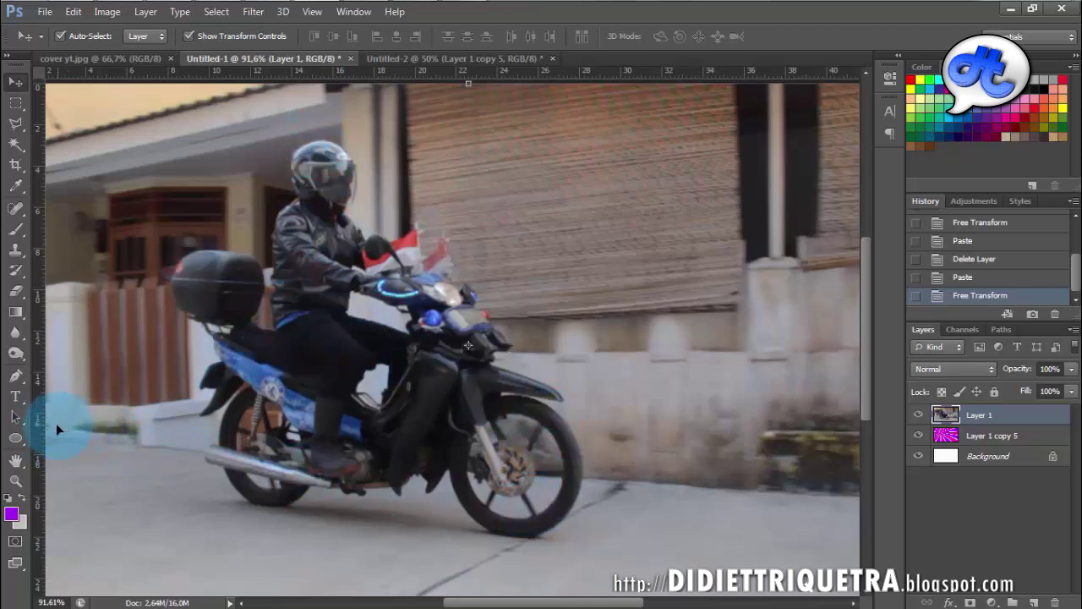
{"action": "left_click_drag", "start_coordinate": [307, 348], "coordinate": [382, 313]}
{"action": "scroll", "coordinate": [382, 312], "scroll_direction": "up", "scroll_amount": 2}
{"action": "scroll", "coordinate": [383, 311], "scroll_direction": "up", "scroll_amount": 4}
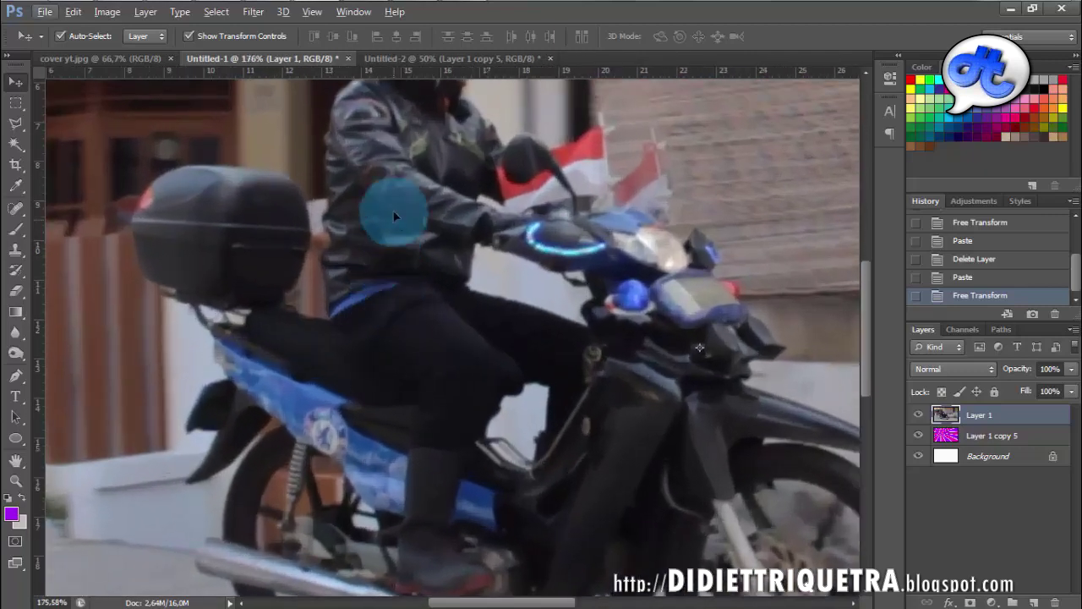
- Select the rider's helmet, jacket and legs and the rear top box with a 35-pixel Quick Selection brush
{"action": "left_click_drag", "start_coordinate": [393, 209], "coordinate": [392, 369]}
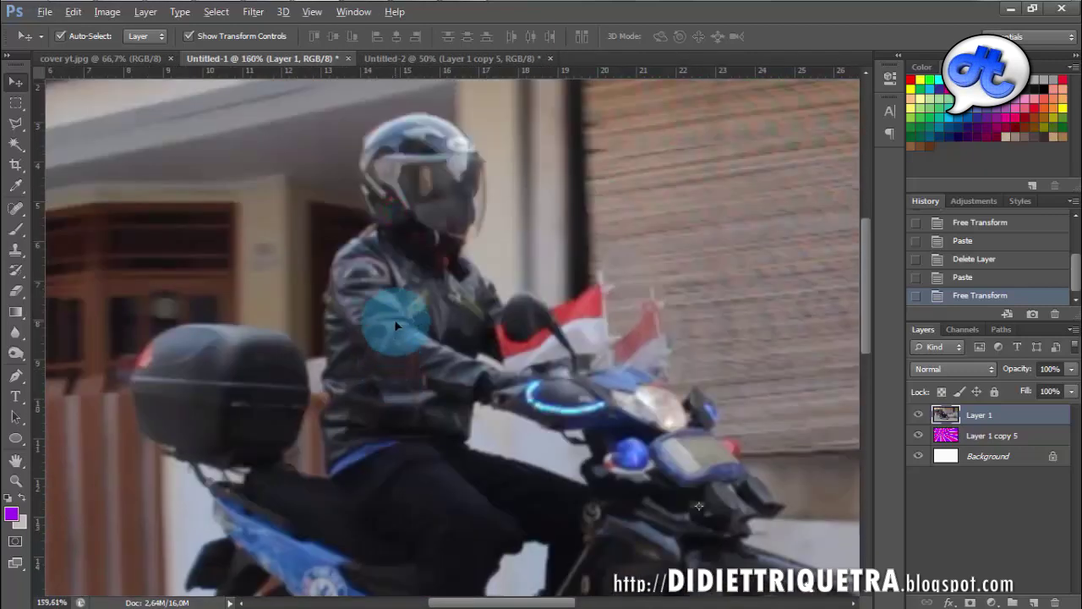
{"action": "left_click", "coordinate": [15, 149]}
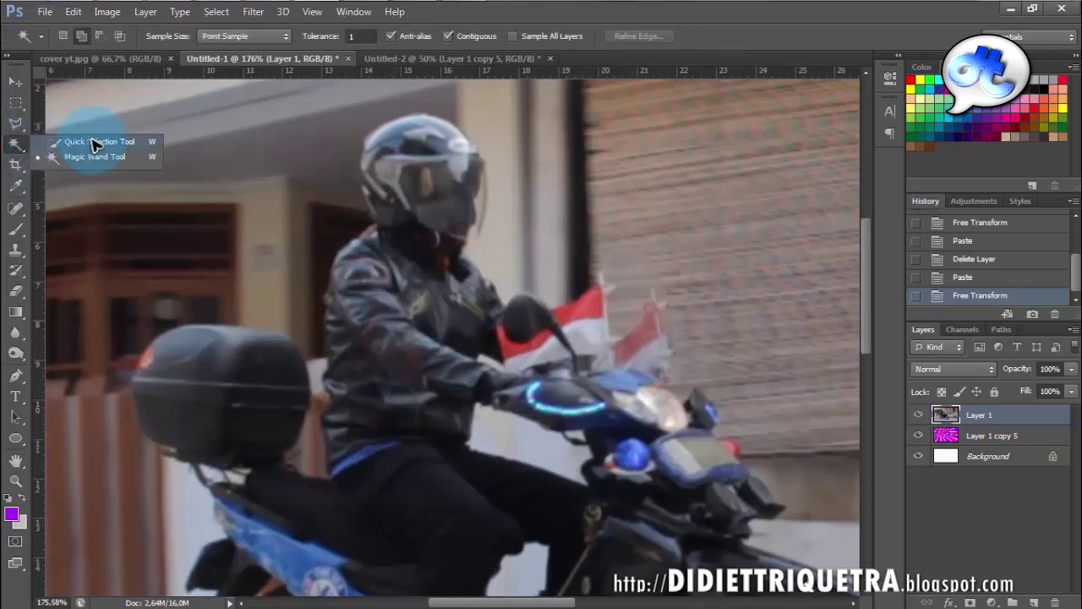
{"action": "left_click", "coordinate": [101, 144]}
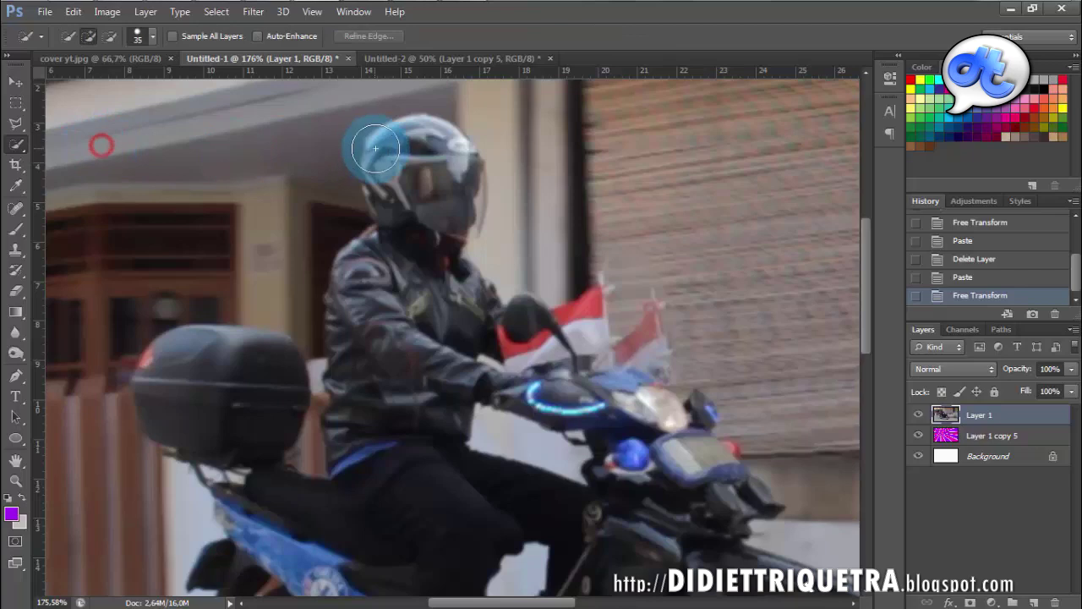
{"action": "mouse_move", "coordinate": [390, 158]}
{"action": "left_mouse_down"}
{"action": "mouse_move", "coordinate": [394, 188]}
{"action": "mouse_move", "coordinate": [364, 267]}
{"action": "mouse_move", "coordinate": [363, 350]}
{"action": "mouse_move", "coordinate": [379, 426]}
{"action": "left_mouse_up"}
{"action": "left_click", "coordinate": [379, 425]}
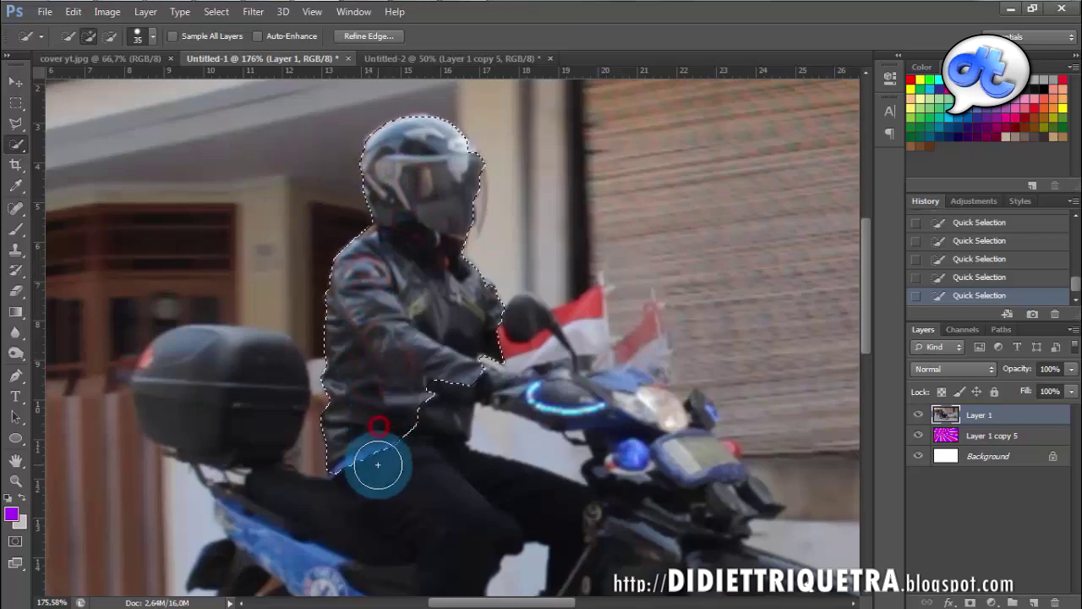
{"action": "left_click", "coordinate": [390, 472]}
{"action": "mouse_move", "coordinate": [364, 493]}
{"action": "left_mouse_down"}
{"action": "mouse_move", "coordinate": [512, 497]}
{"action": "mouse_move", "coordinate": [423, 507]}
{"action": "mouse_move", "coordinate": [398, 417]}
{"action": "mouse_move", "coordinate": [335, 367]}
{"action": "mouse_move", "coordinate": [408, 360]}
{"action": "mouse_move", "coordinate": [396, 359]}
{"action": "left_mouse_up"}
{"action": "left_click", "coordinate": [395, 426]}
{"action": "left_click", "coordinate": [435, 476]}
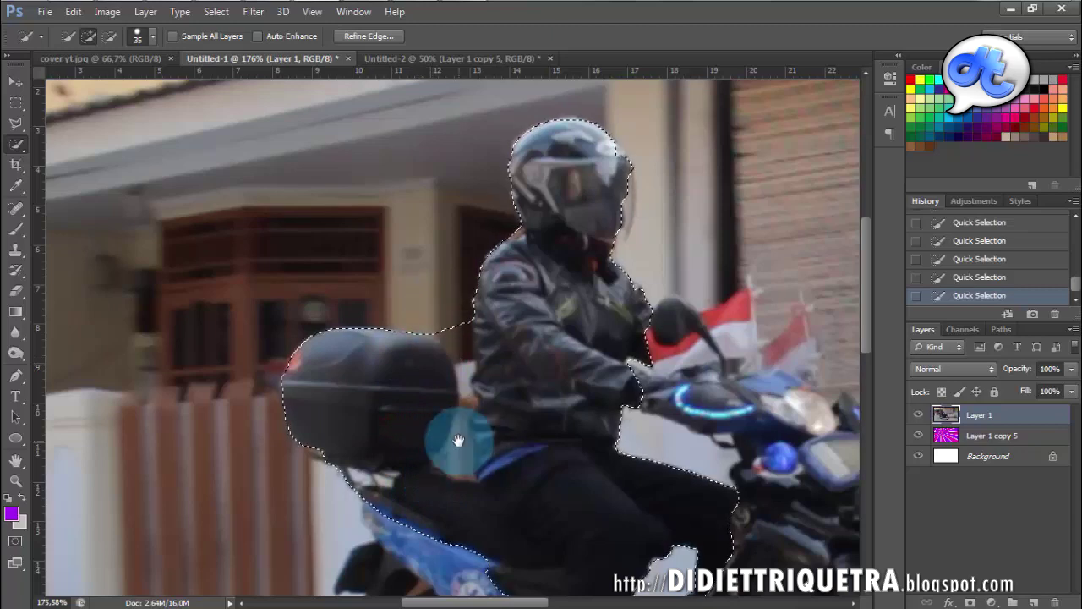
- Extend the quick selection over the motorcycle's blue rear body, rear fender and upper rear wheel
{"action": "left_click_drag", "start_coordinate": [459, 439], "coordinate": [410, 270]}
{"action": "left_click", "coordinate": [342, 334]}
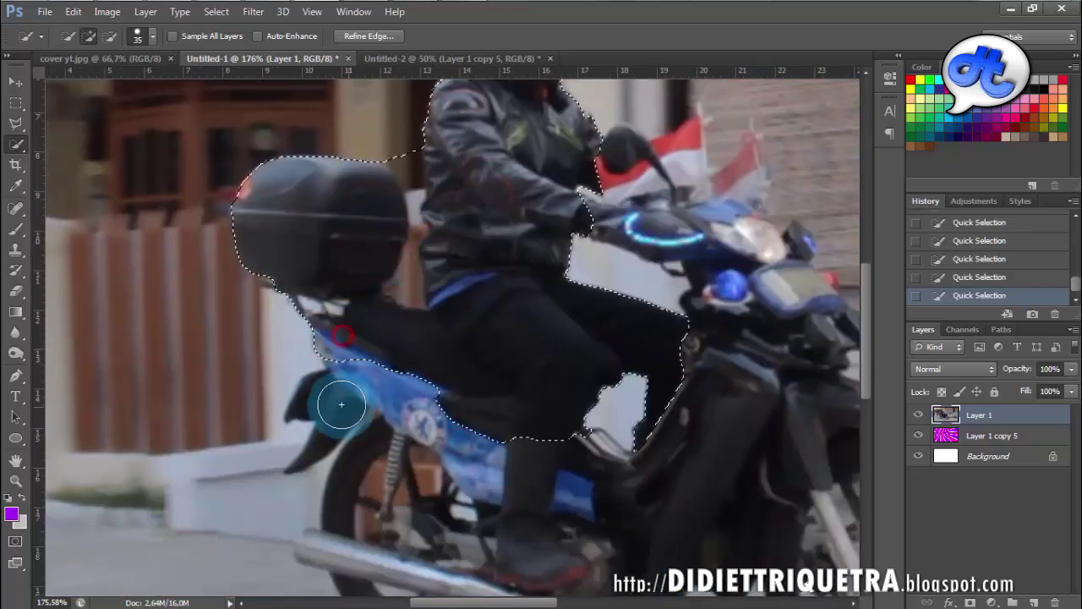
{"action": "left_click", "coordinate": [411, 435]}
{"action": "left_click_drag", "start_coordinate": [408, 485], "coordinate": [496, 383]}
- Reduce the Quick Selection brush to 20 pixels and add the exhaust pipe and lower rear wheel to the selection
{"action": "key", "text": "bracketleft"}
{"action": "scroll", "coordinate": [471, 386], "scroll_direction": "up", "scroll_amount": 2}
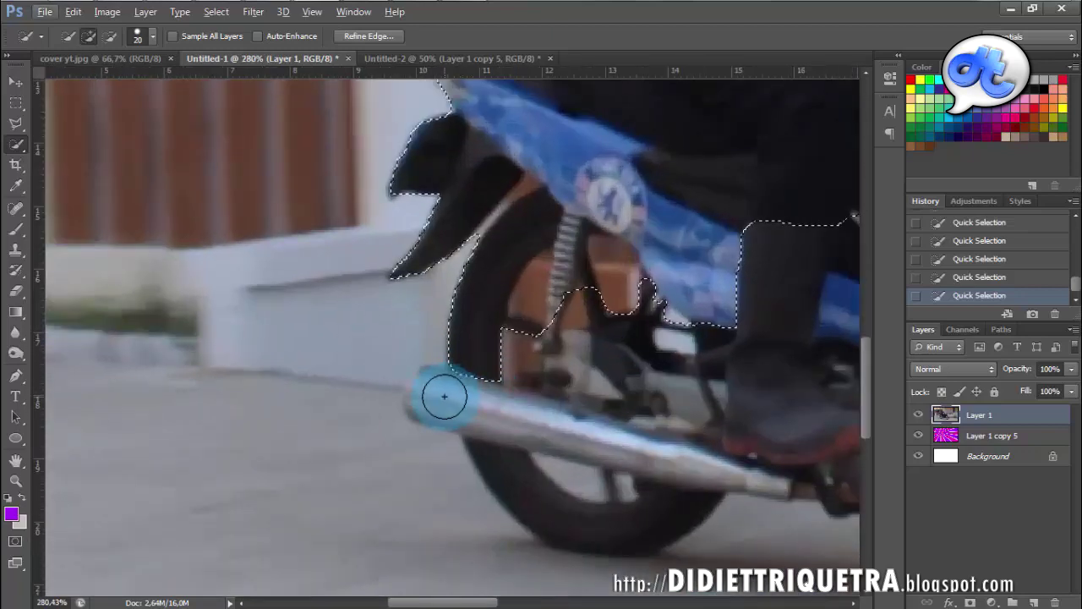
{"action": "mouse_move", "coordinate": [477, 415]}
{"action": "left_mouse_down"}
{"action": "mouse_move", "coordinate": [507, 476]}
{"action": "mouse_move", "coordinate": [592, 508]}
{"action": "mouse_move", "coordinate": [707, 386]}
{"action": "mouse_move", "coordinate": [409, 404]}
{"action": "left_mouse_up"}
{"action": "mouse_move", "coordinate": [406, 381]}
{"action": "left_mouse_down"}
{"action": "mouse_move", "coordinate": [468, 502]}
{"action": "mouse_move", "coordinate": [632, 434]}
{"action": "left_mouse_up"}
{"action": "mouse_move", "coordinate": [731, 410]}
{"action": "left_mouse_down"}
{"action": "mouse_move", "coordinate": [312, 435]}
{"action": "mouse_move", "coordinate": [402, 368]}
{"action": "left_mouse_up"}
{"action": "left_click_drag", "start_coordinate": [402, 369], "coordinate": [297, 433]}
- Add the front wheel, front bodywork, mirror, flags with windshield, and helmet visor to the quick selection
{"action": "left_click_drag", "start_coordinate": [488, 254], "coordinate": [270, 222]}
{"action": "mouse_move", "coordinate": [324, 421]}
{"action": "left_mouse_down"}
{"action": "mouse_move", "coordinate": [385, 499]}
{"action": "mouse_move", "coordinate": [540, 344]}
{"action": "left_mouse_up"}
{"action": "left_click_drag", "start_coordinate": [567, 416], "coordinate": [499, 333]}
{"action": "left_click_drag", "start_coordinate": [371, 136], "coordinate": [550, 386]}
{"action": "left_click_drag", "start_coordinate": [592, 343], "coordinate": [518, 186]}
{"action": "left_click_drag", "start_coordinate": [421, 164], "coordinate": [549, 381]}
{"action": "mouse_move", "coordinate": [549, 382]}
{"action": "left_mouse_down"}
{"action": "mouse_move", "coordinate": [567, 324]}
{"action": "mouse_move", "coordinate": [534, 202]}
{"action": "mouse_move", "coordinate": [569, 204]}
{"action": "left_mouse_up"}
{"action": "mouse_move", "coordinate": [250, 164]}
{"action": "left_mouse_down"}
{"action": "mouse_move", "coordinate": [511, 302]}
{"action": "mouse_move", "coordinate": [539, 245]}
{"action": "left_mouse_up"}
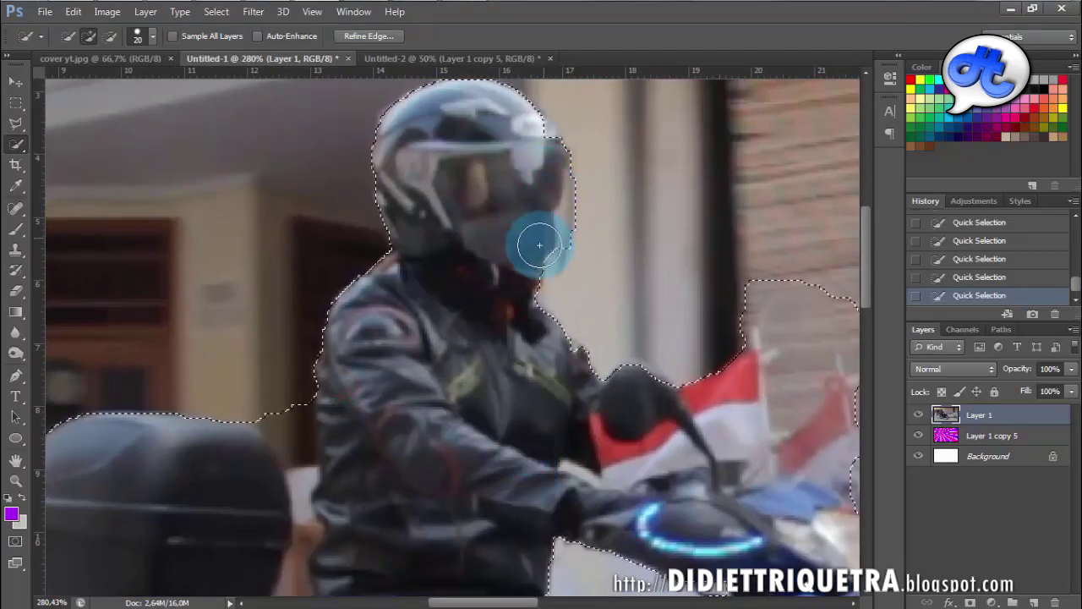
- Subtract the background gap between the top box and the rider's jacket from the selection with a 10-pixel brush
{"action": "left_click_drag", "start_coordinate": [318, 332], "coordinate": [546, 220]}
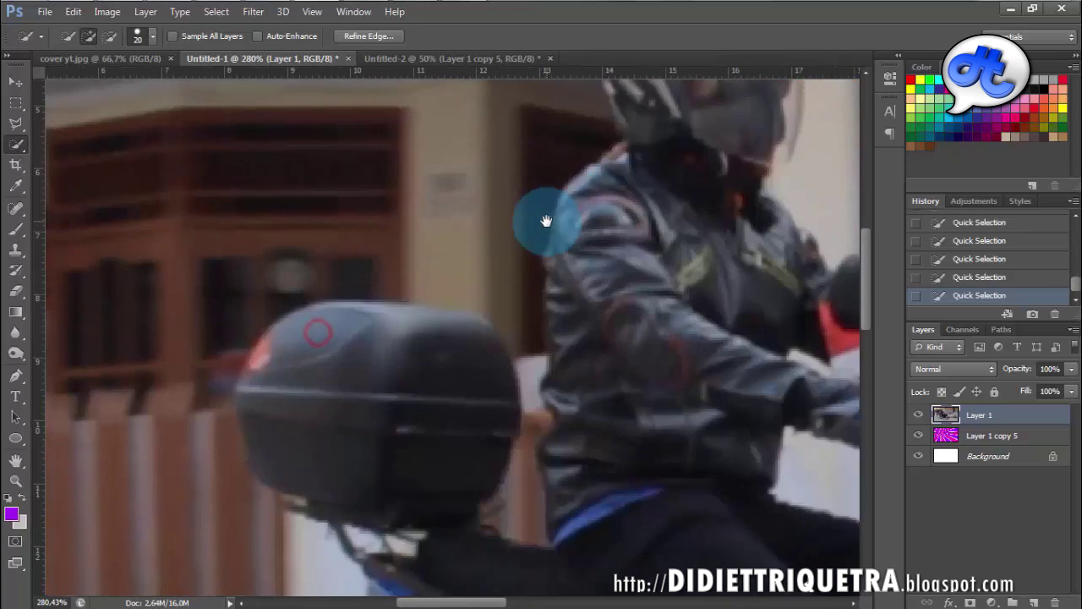
{"action": "left_click_drag", "start_coordinate": [539, 374], "coordinate": [418, 290]}
{"action": "scroll", "coordinate": [387, 245], "scroll_direction": "up", "scroll_amount": 1}
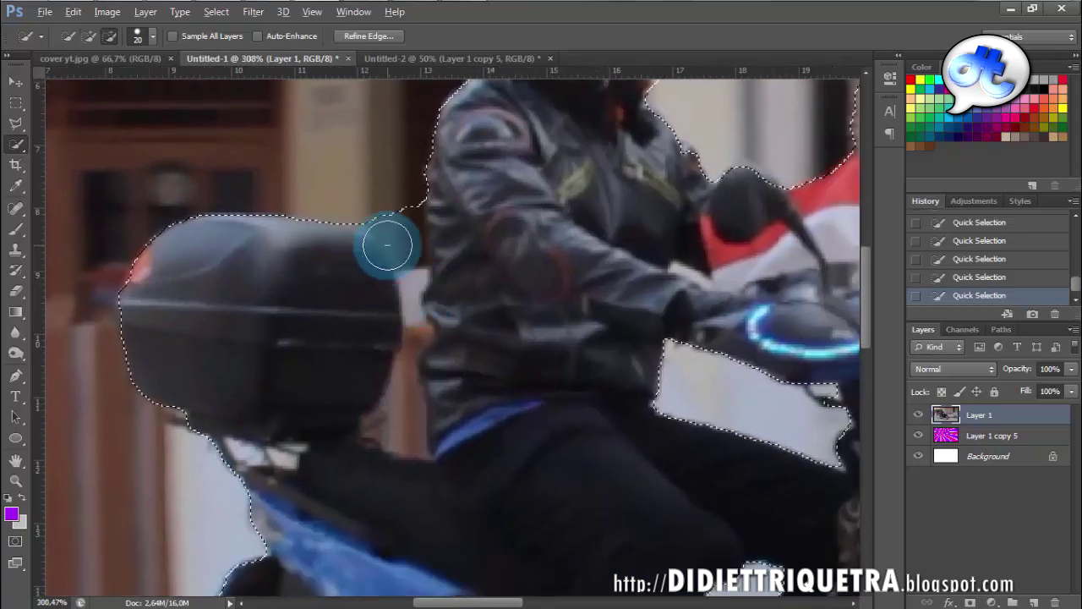
{"action": "scroll", "coordinate": [387, 246], "scroll_direction": "up", "scroll_amount": 3}
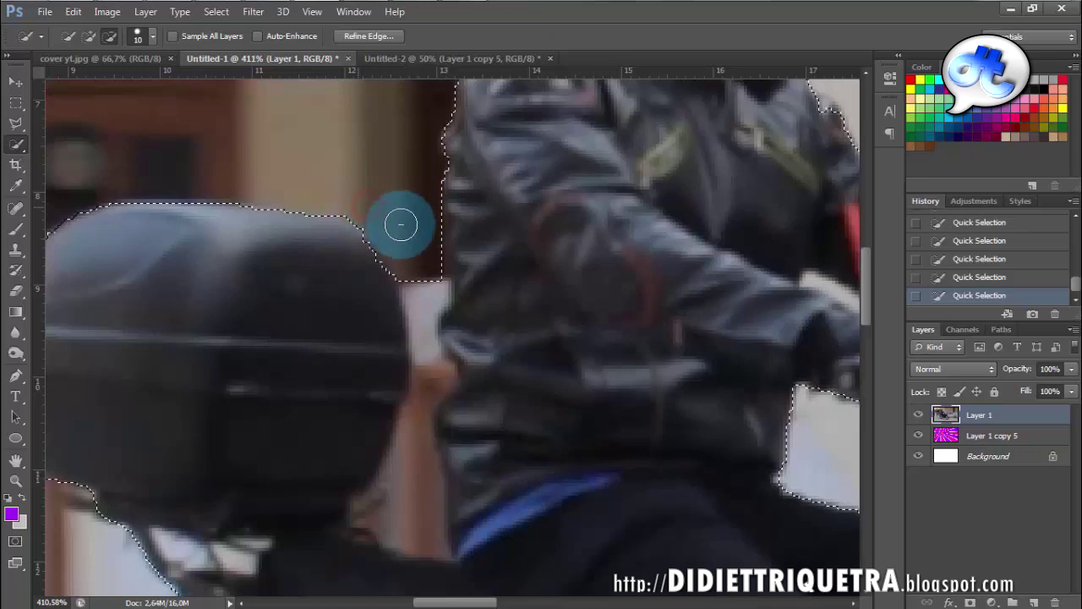
{"action": "mouse_move", "coordinate": [423, 381]}
{"action": "left_mouse_down"}
{"action": "mouse_move", "coordinate": [406, 483]}
{"action": "mouse_move", "coordinate": [440, 459]}
{"action": "mouse_move", "coordinate": [439, 414]}
{"action": "left_mouse_up"}
{"action": "left_click_drag", "start_coordinate": [540, 386], "coordinate": [413, 317]}
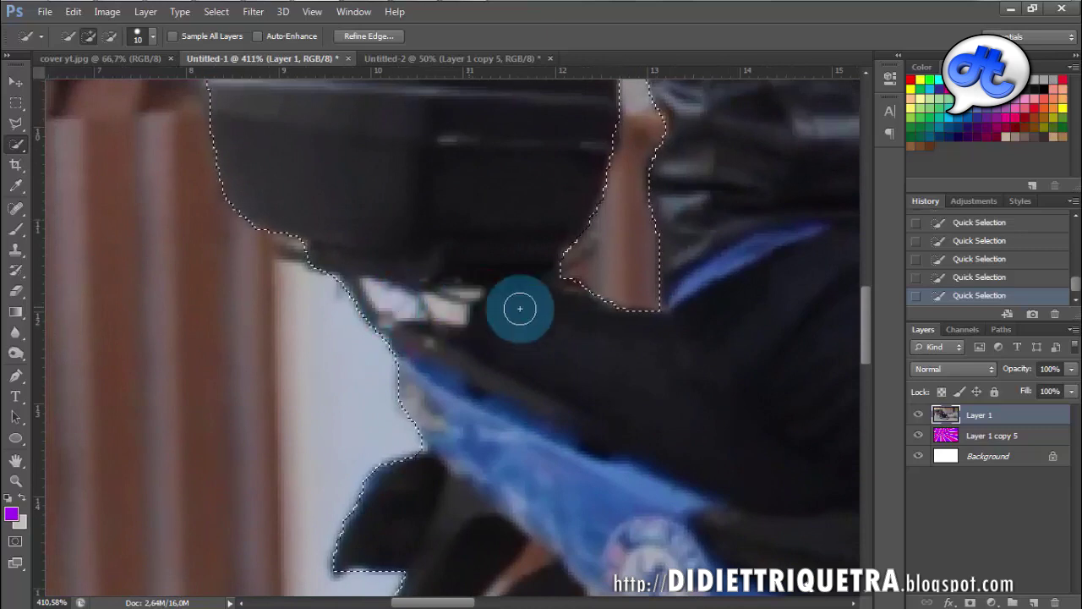
- Subtract the gap beneath the rear fender and the openings inside the rear wheel from the selection with a 5-pixel brush
{"action": "left_click_drag", "start_coordinate": [505, 459], "coordinate": [542, 184]}
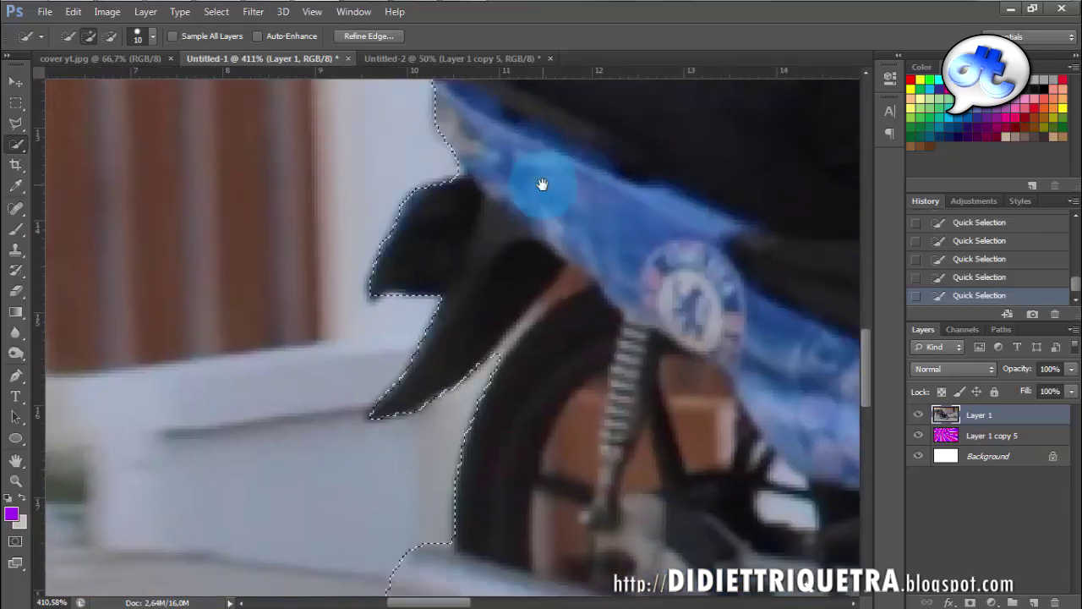
{"action": "scroll", "coordinate": [535, 318], "scroll_direction": "up", "scroll_amount": 5}
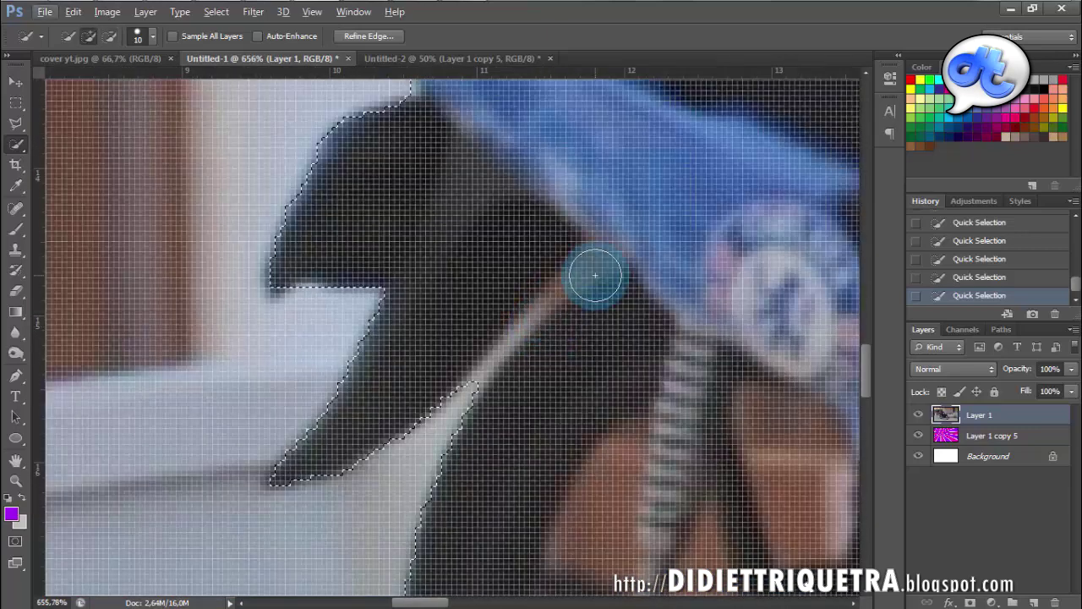
{"action": "scroll", "coordinate": [488, 393], "scroll_direction": "down", "scroll_amount": 3}
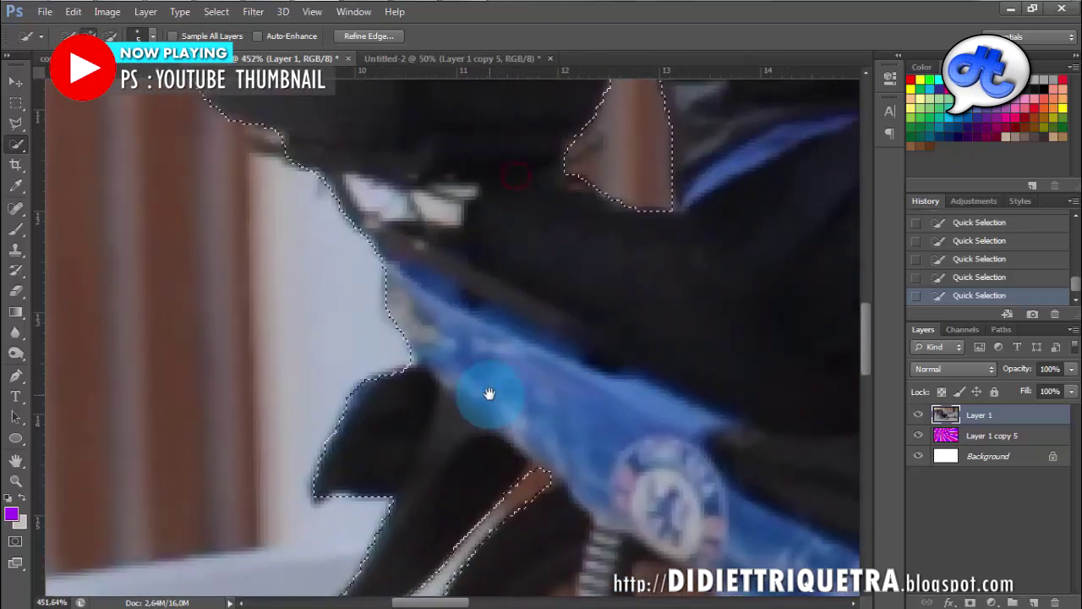
{"action": "left_click_drag", "start_coordinate": [563, 341], "coordinate": [337, 166]}
{"action": "left_click_drag", "start_coordinate": [381, 251], "coordinate": [358, 241]}
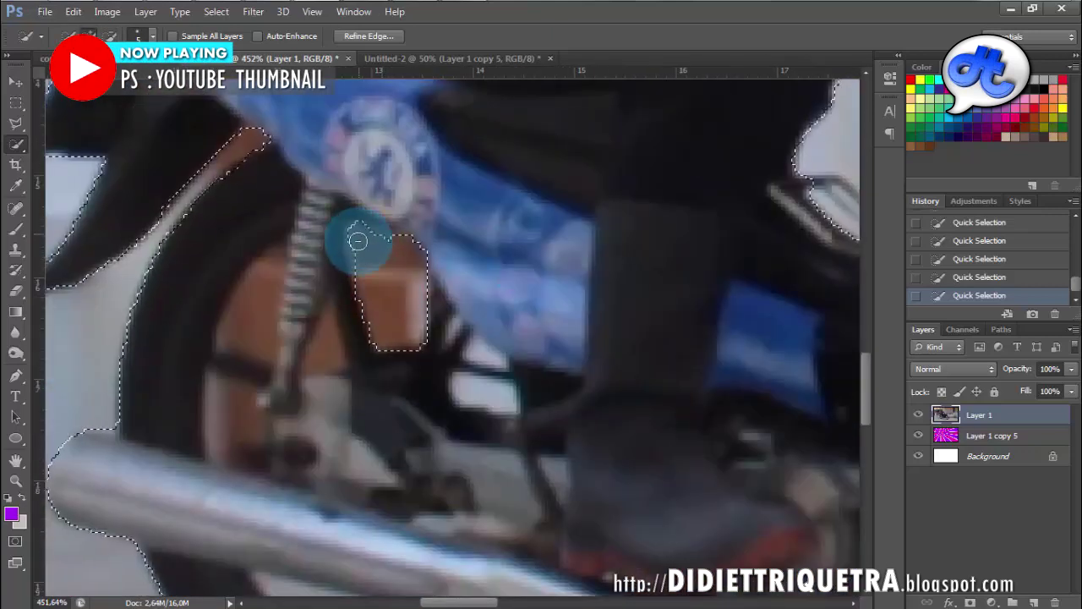
{"action": "mouse_move", "coordinate": [266, 271]}
{"action": "left_mouse_down"}
{"action": "mouse_move", "coordinate": [235, 407]}
{"action": "mouse_move", "coordinate": [242, 432]}
{"action": "mouse_move", "coordinate": [321, 335]}
{"action": "mouse_move", "coordinate": [299, 317]}
{"action": "mouse_move", "coordinate": [310, 349]}
{"action": "left_mouse_up"}
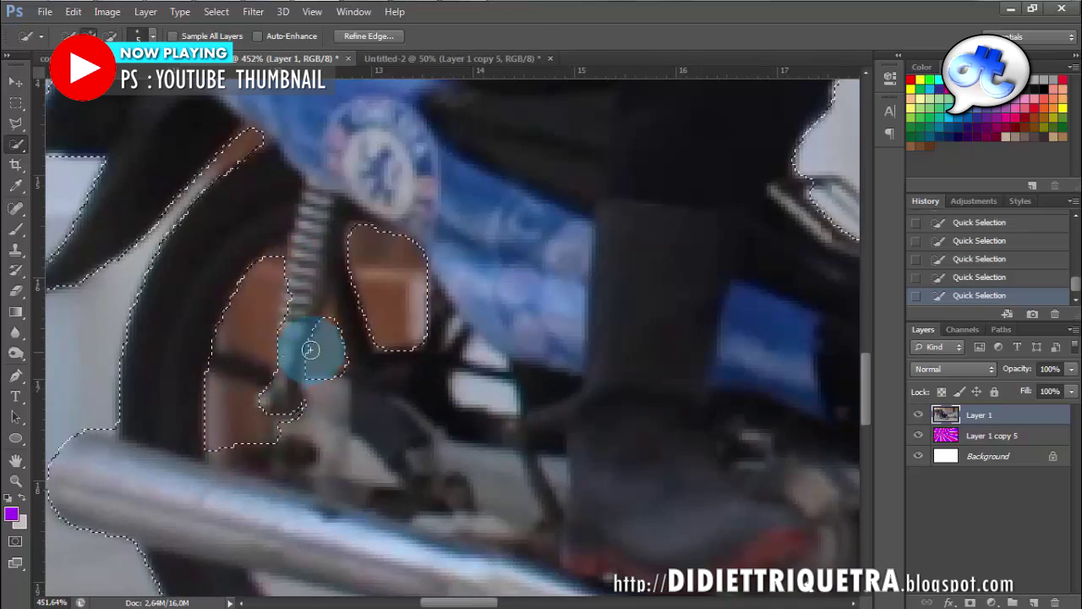
- Subtract the background showing through the upper opening of the front wheel from the selection
{"action": "left_click_drag", "start_coordinate": [495, 367], "coordinate": [254, 198]}
{"action": "left_click_drag", "start_coordinate": [550, 249], "coordinate": [262, 326]}
{"action": "mouse_move", "coordinate": [447, 221]}
{"action": "left_mouse_down"}
{"action": "mouse_move", "coordinate": [402, 305]}
{"action": "mouse_move", "coordinate": [397, 284]}
{"action": "mouse_move", "coordinate": [488, 405]}
{"action": "mouse_move", "coordinate": [522, 410]}
{"action": "mouse_move", "coordinate": [423, 159]}
{"action": "left_mouse_up"}
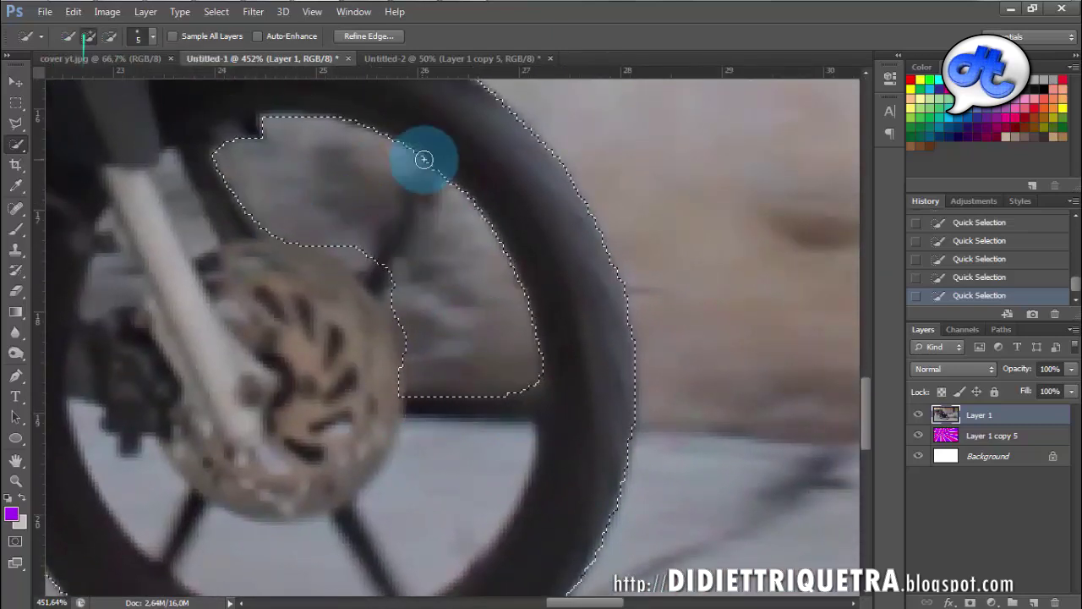
{"action": "left_click_drag", "start_coordinate": [169, 172], "coordinate": [201, 234]}
{"action": "left_click_drag", "start_coordinate": [291, 358], "coordinate": [425, 356]}
- Invert the selection and rework it with a 30-pixel Quick Selection brush until it covers the rider, motorcycle and road
{"action": "scroll", "coordinate": [239, 251], "scroll_direction": "down", "scroll_amount": 5}
{"action": "left_click_drag", "start_coordinate": [202, 211], "coordinate": [607, 339]}
{"action": "left_click_drag", "start_coordinate": [369, 231], "coordinate": [432, 362]}
{"action": "scroll", "coordinate": [432, 362], "scroll_direction": "down", "scroll_amount": 4}
{"action": "key", "text": "ctrl+shift+i"}
{"action": "left_click_drag", "start_coordinate": [465, 396], "coordinate": [574, 350]}
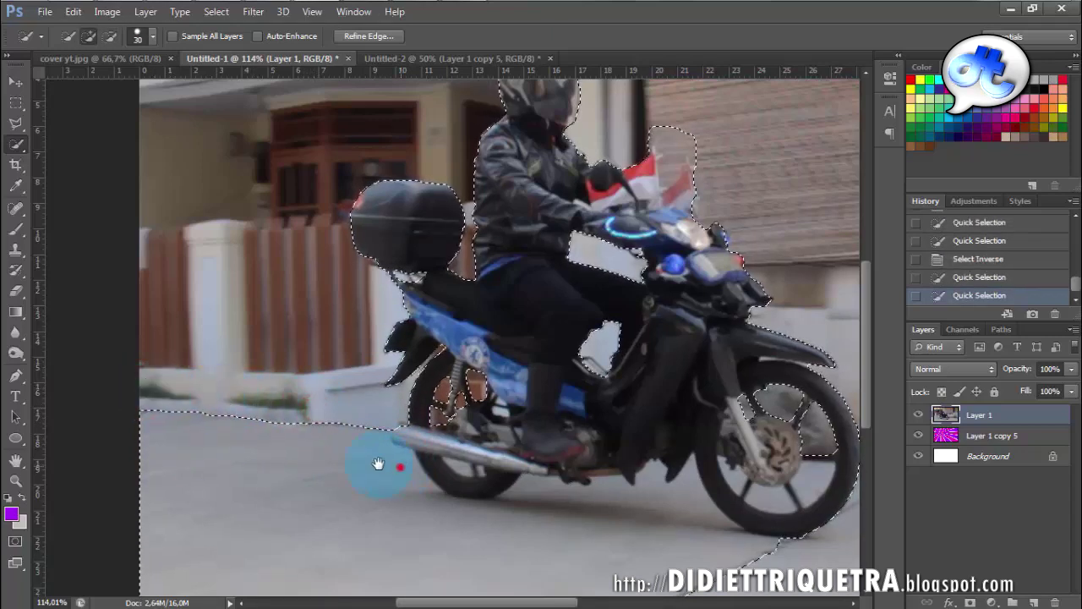
{"action": "left_click_drag", "start_coordinate": [375, 459], "coordinate": [145, 406]}
{"action": "left_click_drag", "start_coordinate": [467, 383], "coordinate": [706, 420]}
{"action": "scroll", "coordinate": [641, 465], "scroll_direction": "down", "scroll_amount": 1}
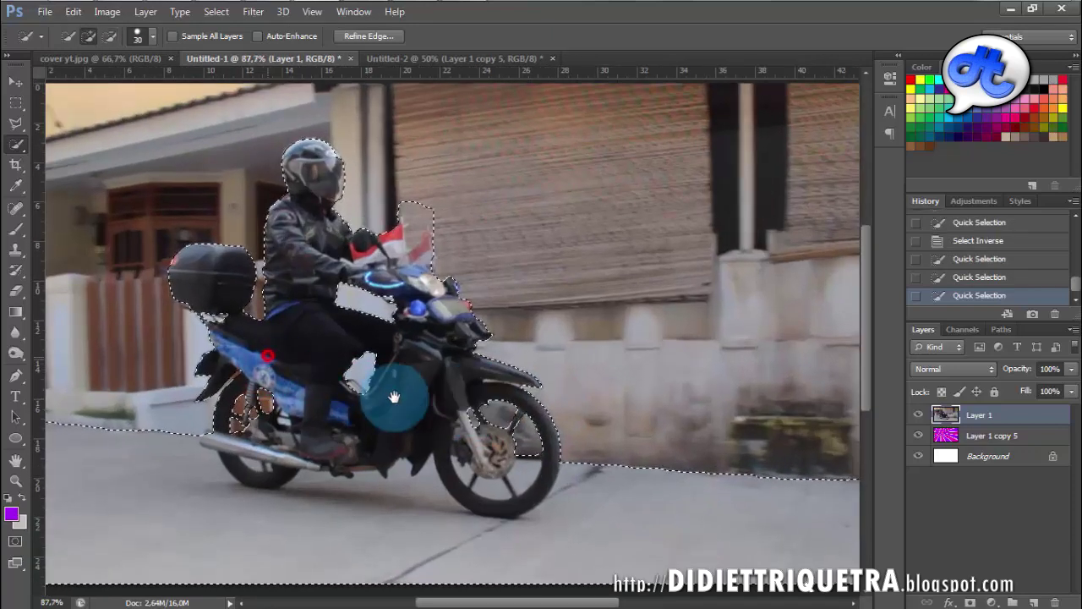
{"action": "left_click_drag", "start_coordinate": [393, 396], "coordinate": [348, 370]}
- Invert the selection, delete the house and wall background from Layer 1, and deselect
{"action": "key", "text": "ctrl+shift+i"}
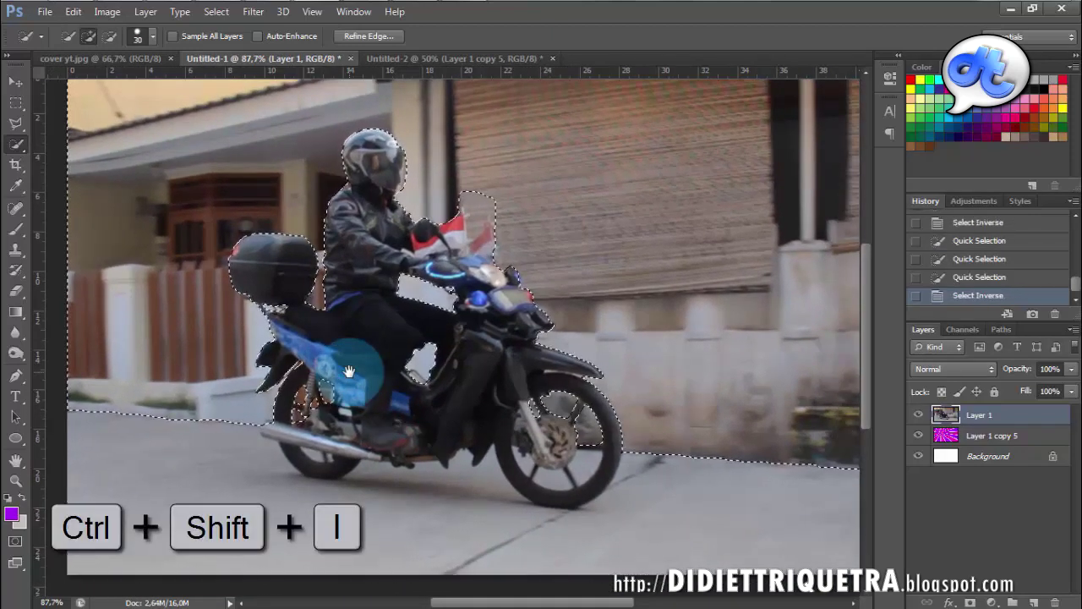
{"action": "key", "text": "Delete"}
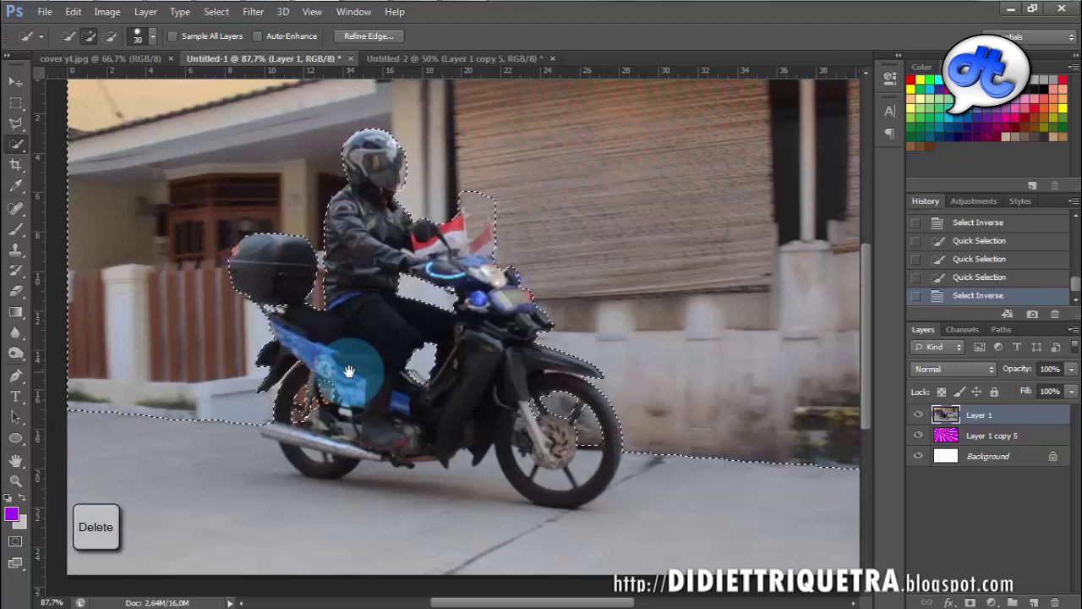
{"action": "key", "text": "ctrl+d"}
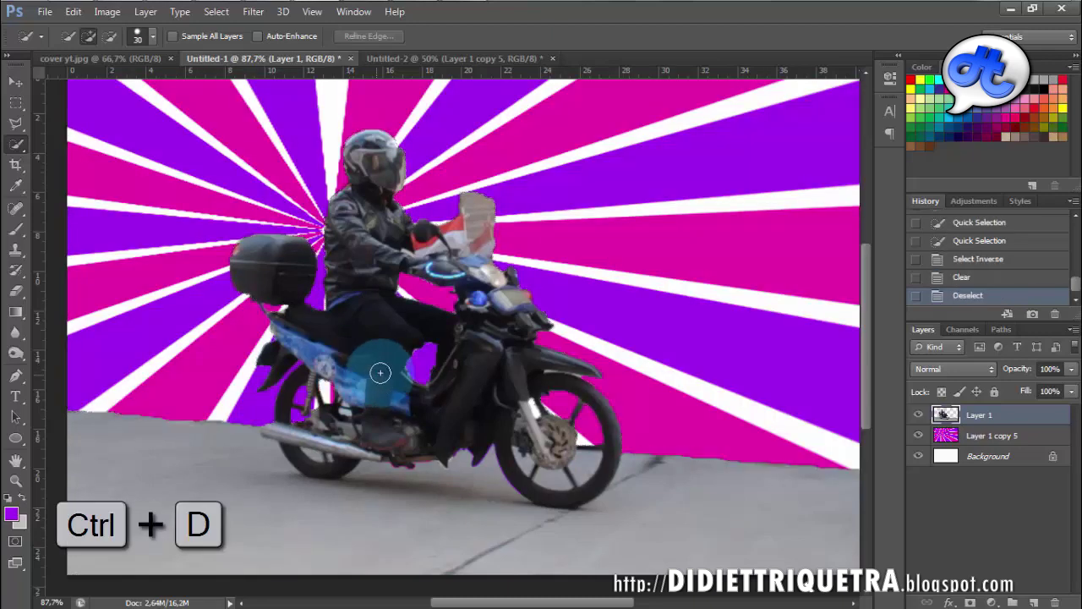
{"action": "scroll", "coordinate": [362, 278], "scroll_direction": "down", "scroll_amount": 2}
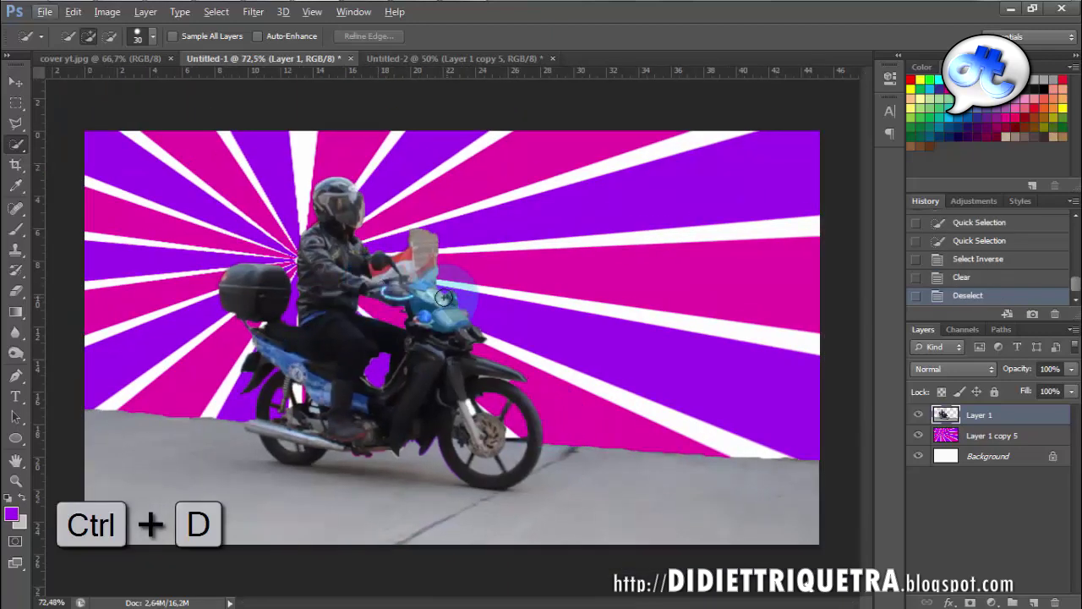
- Check the cover yt.jpg reference, return to Untitled-1, duplicate Layer 1, and place the copy beneath Layer 1
{"action": "left_click", "coordinate": [140, 61]}
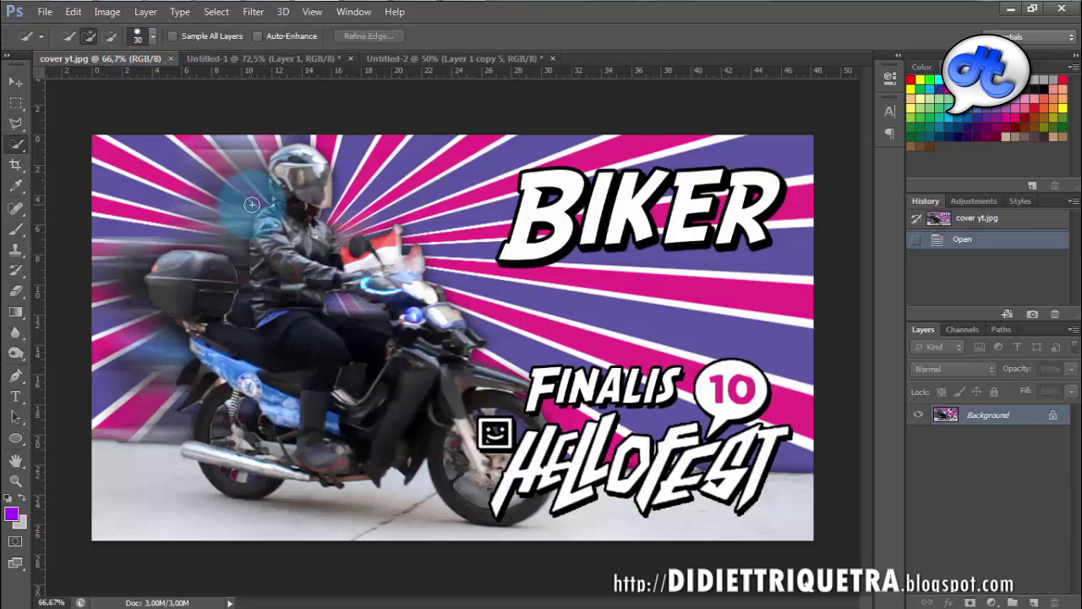
{"action": "left_click", "coordinate": [244, 59]}
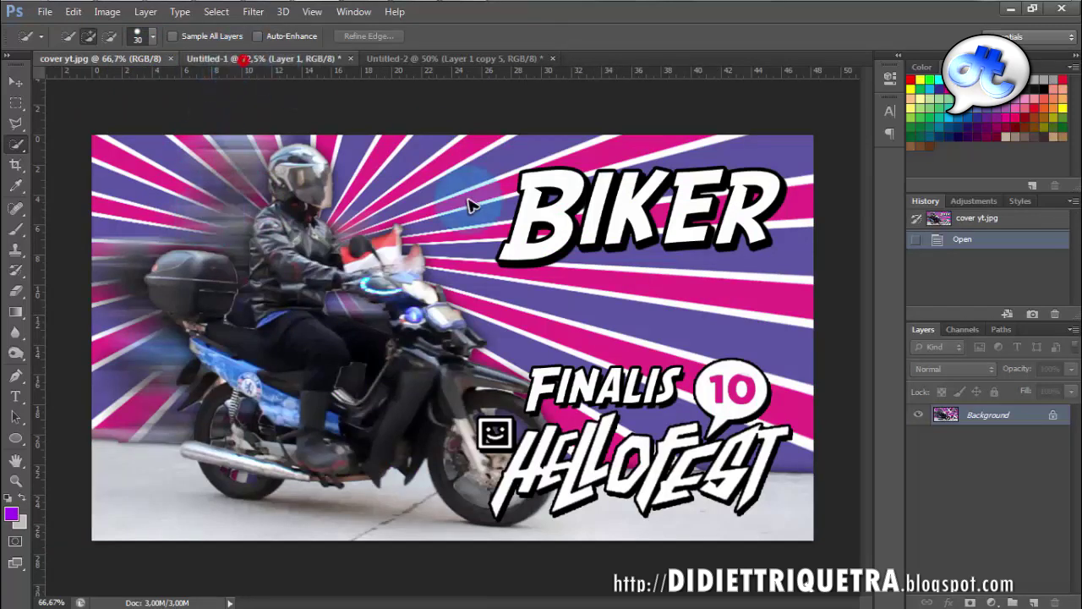
{"action": "left_click", "coordinate": [17, 82]}
{"action": "left_click", "coordinate": [330, 245]}
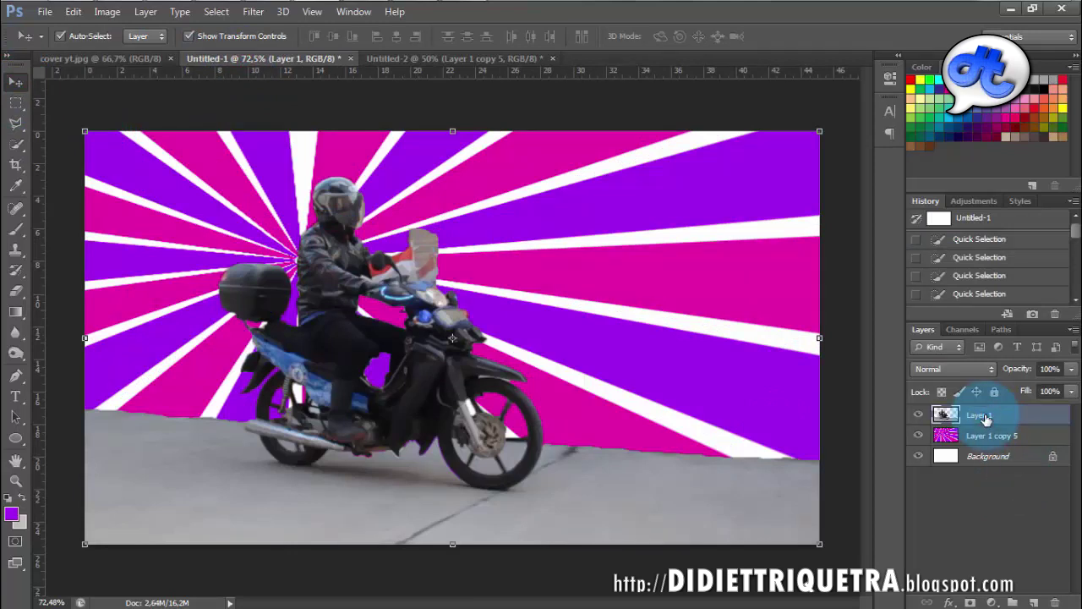
{"action": "key", "text": "ctrl+j"}
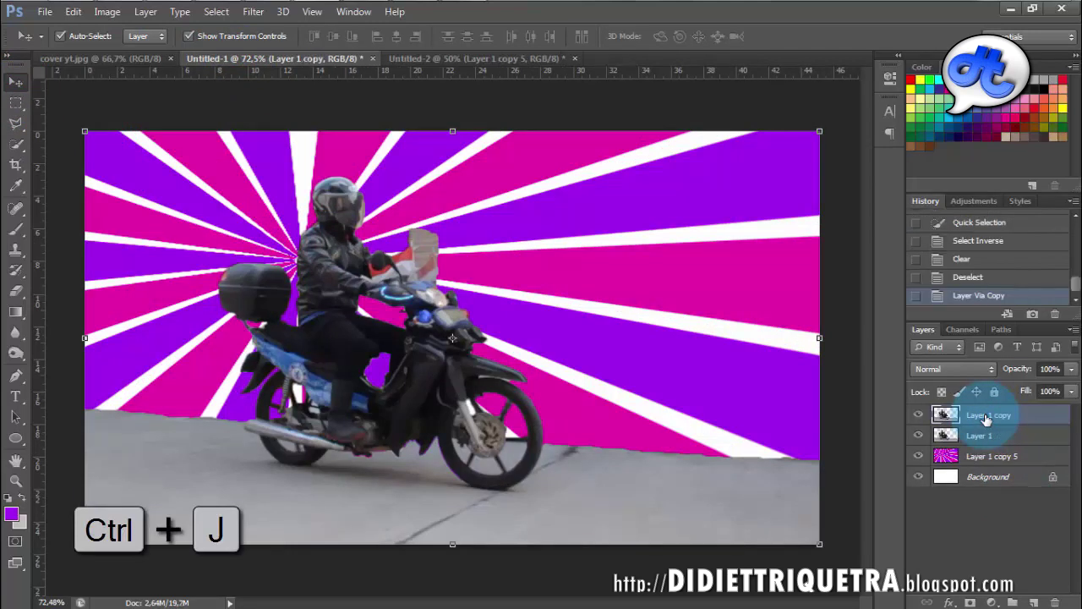
{"action": "left_click_drag", "start_coordinate": [985, 439], "coordinate": [985, 438]}
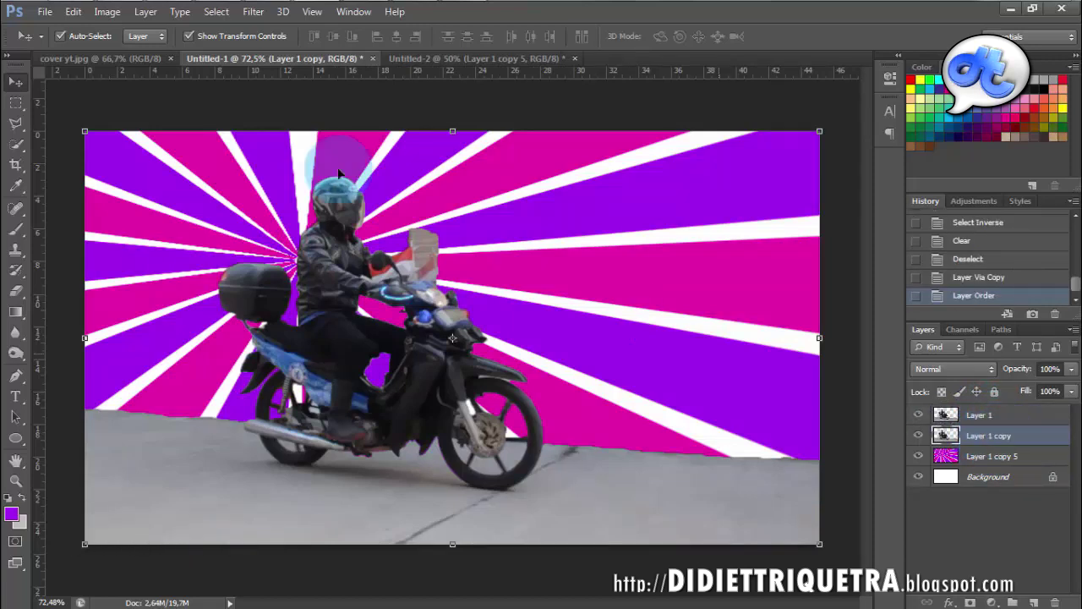
- Apply a Motion Blur to Layer 1 copy with an angle of 0° and a distance of 104 pixels
{"action": "left_click", "coordinate": [252, 14]}
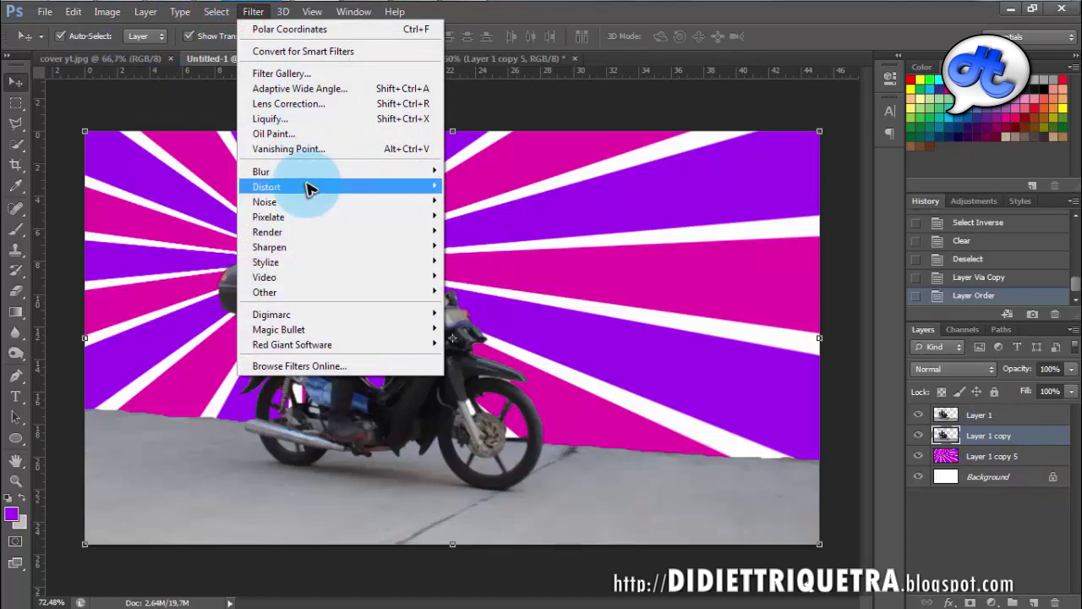
{"action": "mouse_move", "coordinate": [322, 172]}
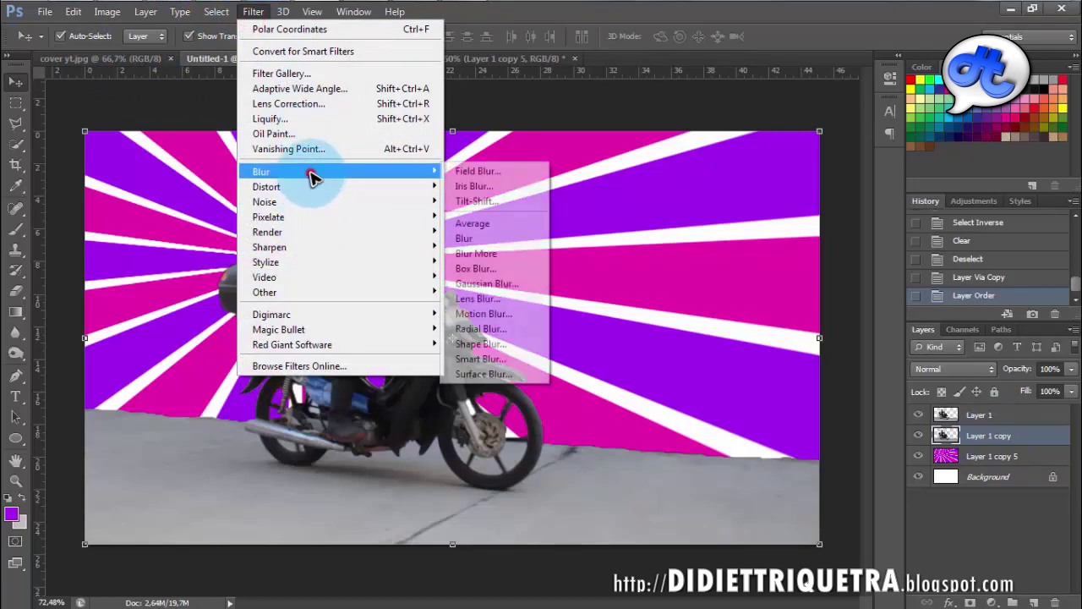
{"action": "left_click", "coordinate": [493, 313]}
{"action": "left_click_drag", "start_coordinate": [571, 110], "coordinate": [730, 156]}
{"action": "left_click_drag", "start_coordinate": [676, 245], "coordinate": [667, 270]}
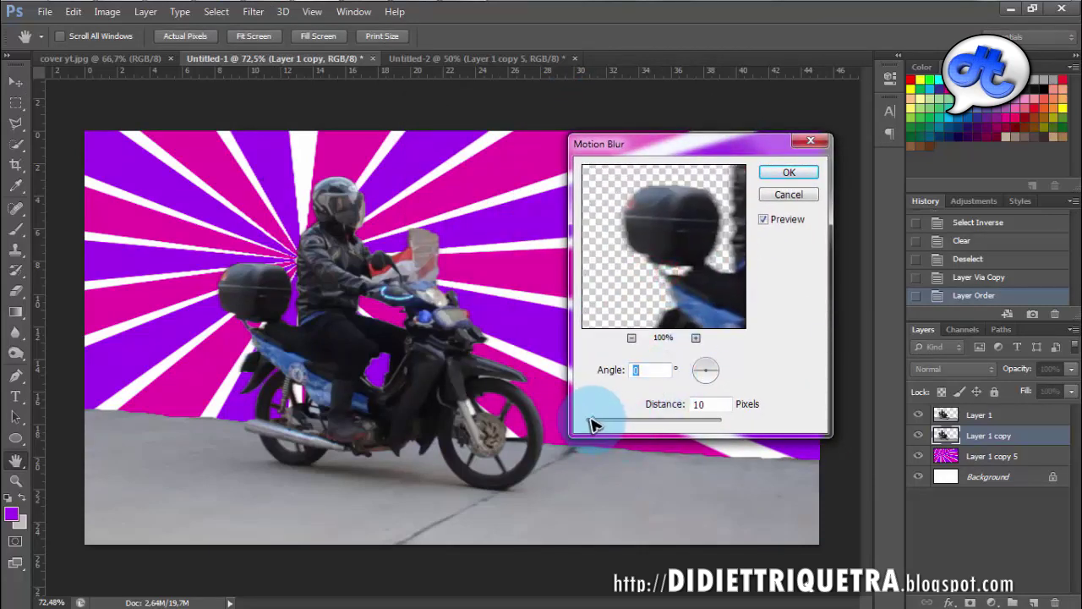
{"action": "left_click_drag", "start_coordinate": [598, 422], "coordinate": [648, 424]}
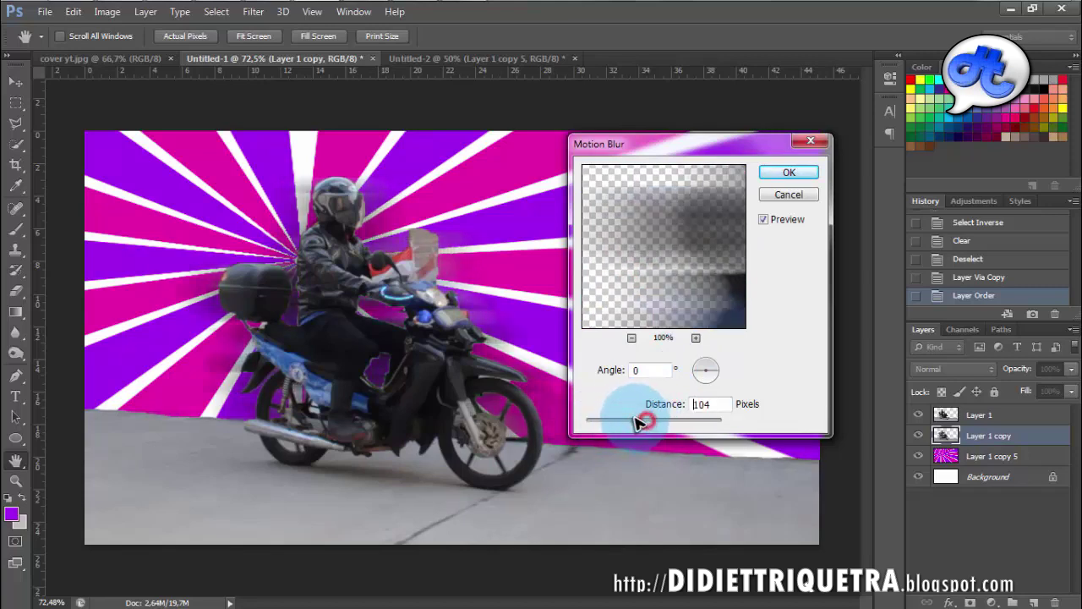
{"action": "left_click_drag", "start_coordinate": [672, 220], "coordinate": [639, 230]}
{"action": "left_click", "coordinate": [801, 173]}
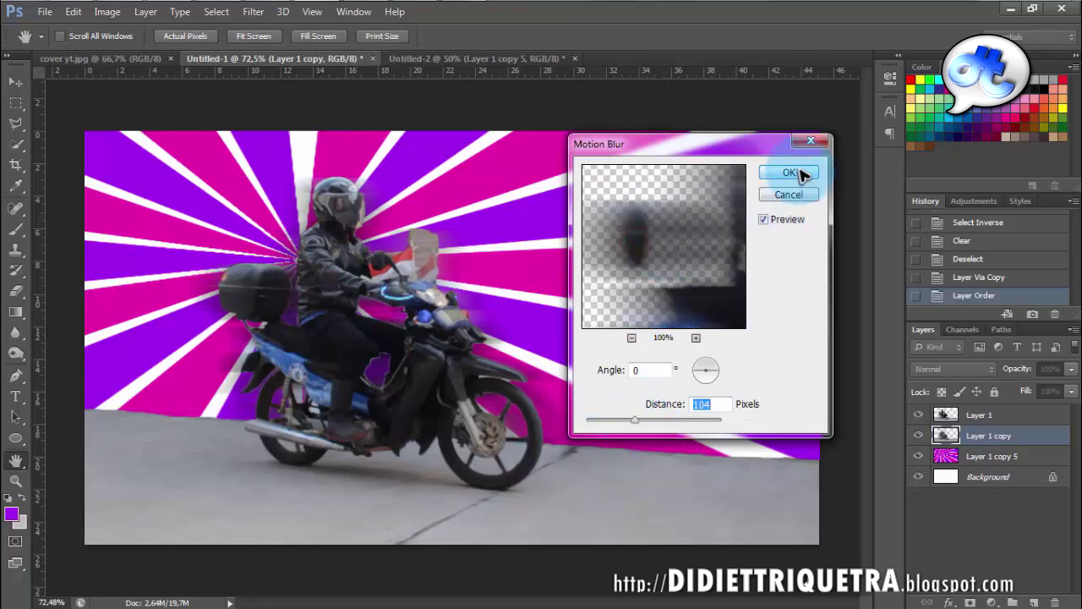
{"action": "key", "text": "v"}
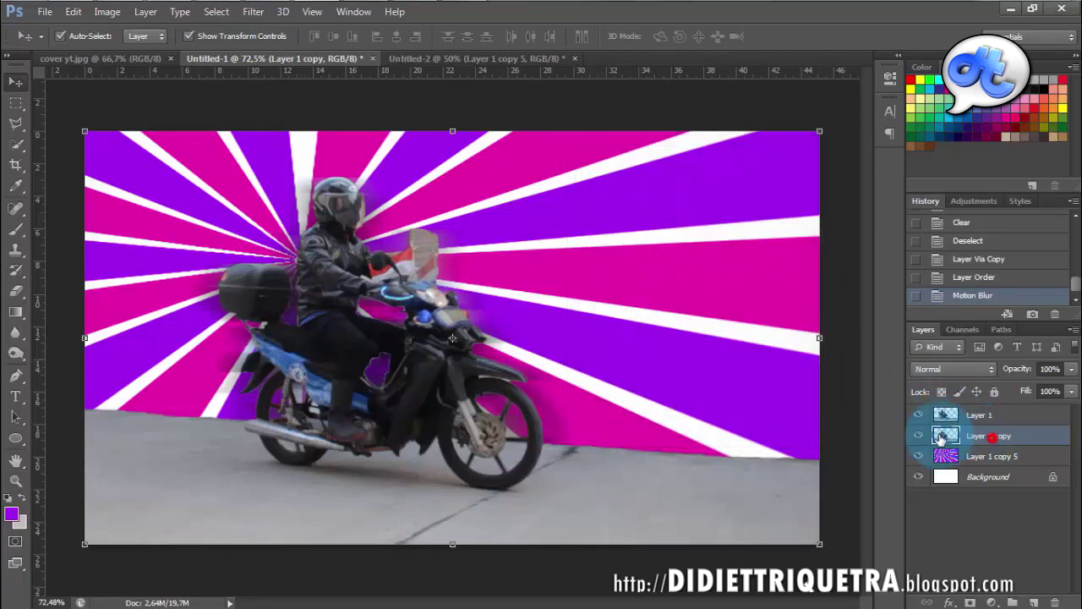
- Shift the motion-blurred Layer 1 copy slightly left so its blur trails behind the rider
{"action": "left_click_drag", "start_coordinate": [542, 416], "coordinate": [512, 415]}
{"action": "scroll", "coordinate": [245, 289], "scroll_direction": "up", "scroll_amount": 5}
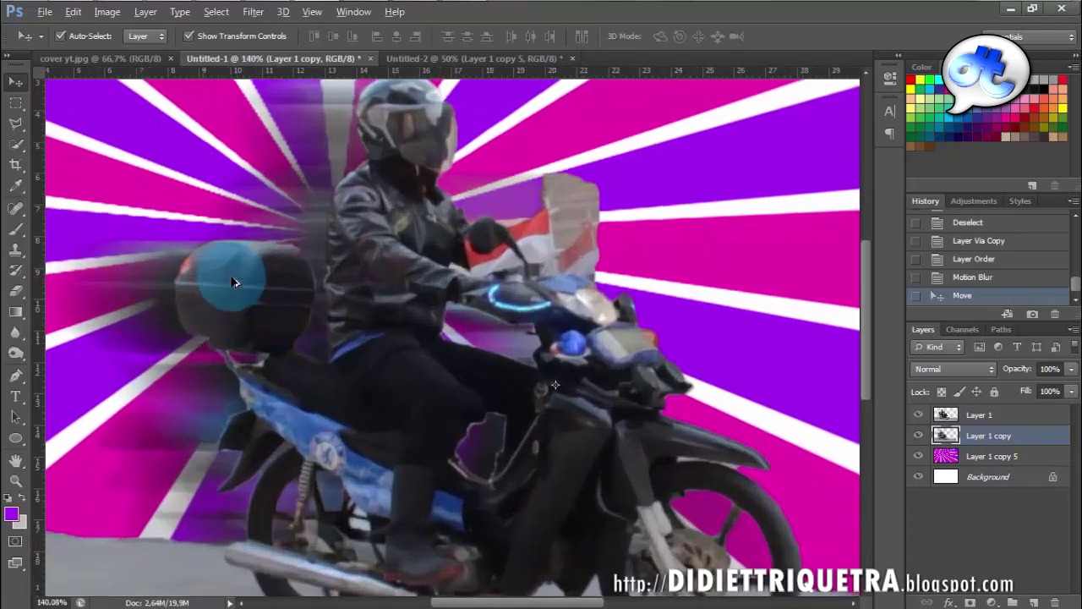
{"action": "left_click_drag", "start_coordinate": [106, 313], "coordinate": [107, 305]}
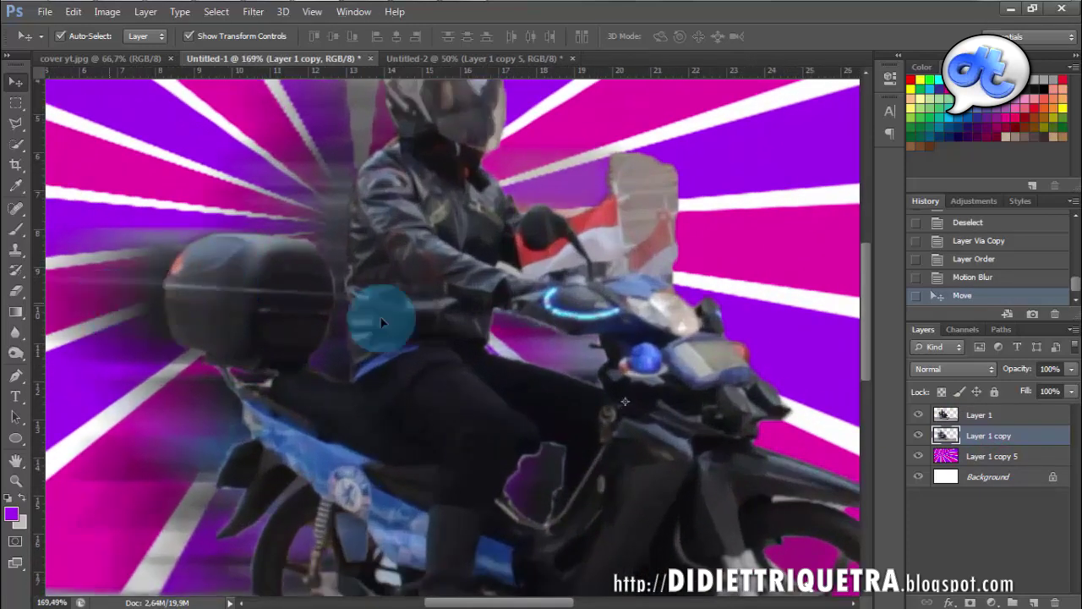
- Move the blurred Layer 1 copy above Layer 1 in the layer order
{"action": "left_click", "coordinate": [981, 415]}
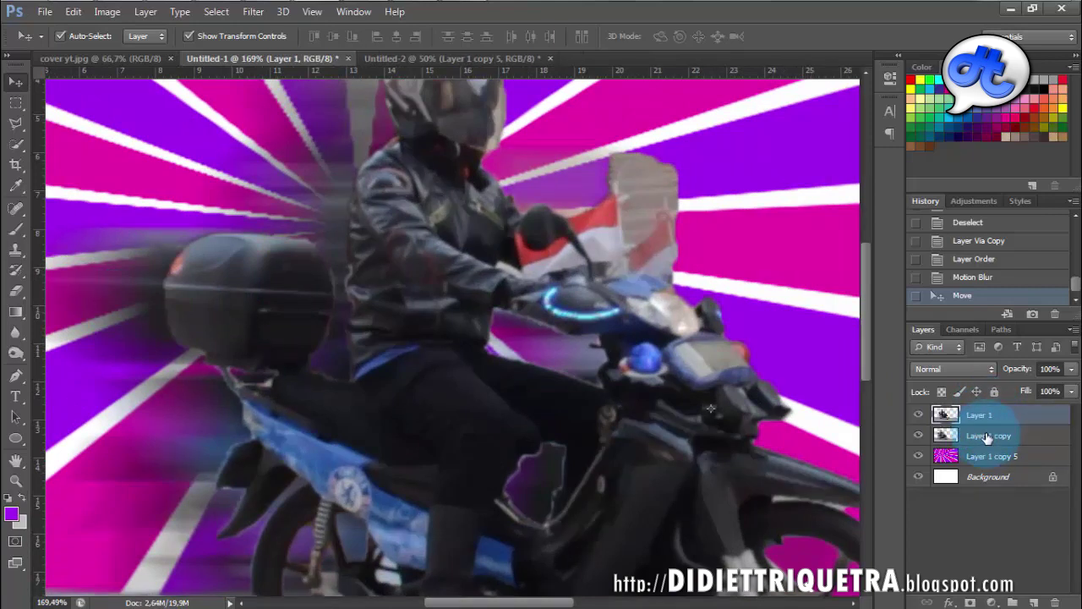
{"action": "scroll", "coordinate": [348, 278], "scroll_direction": "down", "scroll_amount": 2}
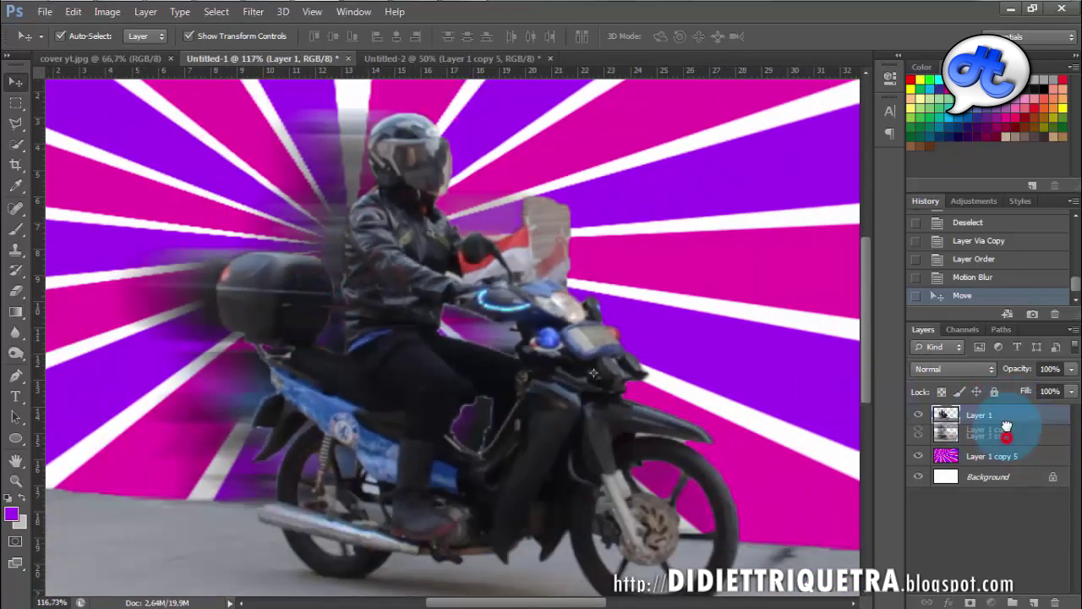
{"action": "left_click_drag", "start_coordinate": [1009, 412], "coordinate": [1008, 412]}
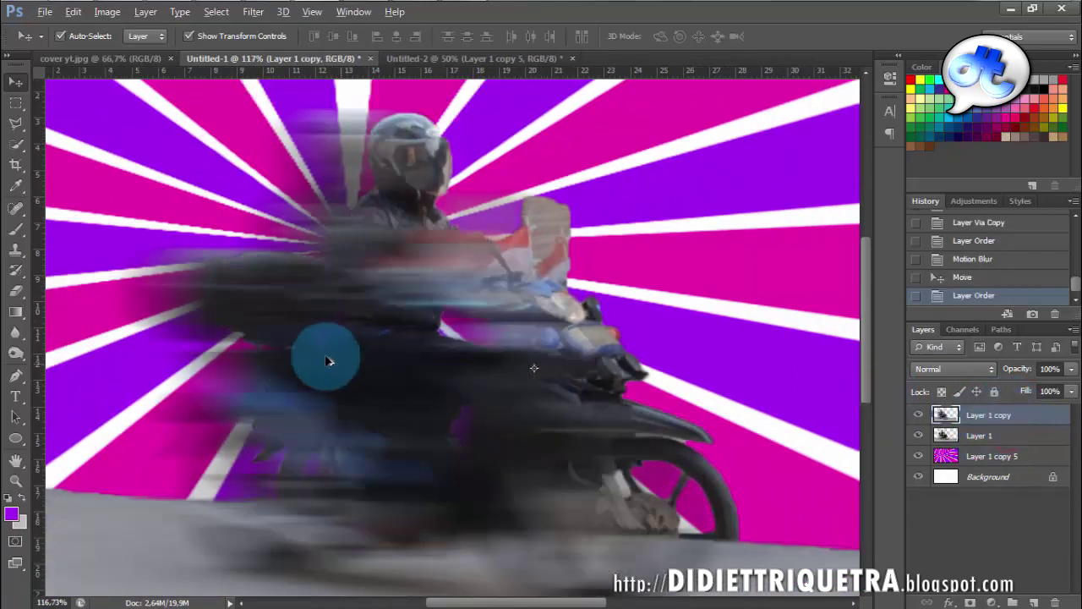
{"action": "scroll", "coordinate": [423, 338], "scroll_direction": "down", "scroll_amount": 1}
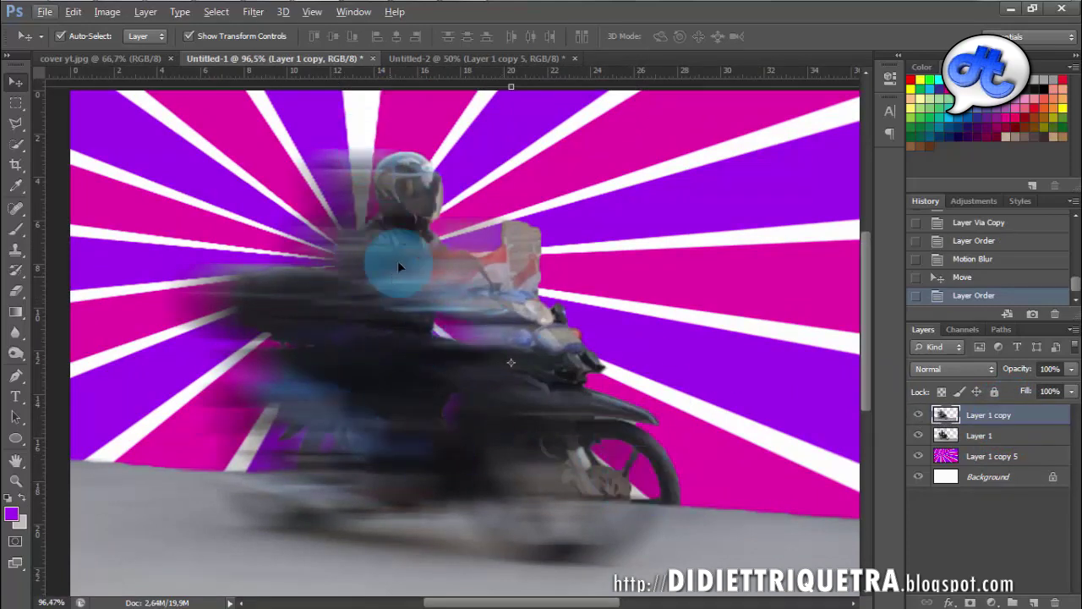
- Set the Brush tool to 80 px with 0% hardness and undo a trial purple stroke over the helmet
{"action": "right_click", "coordinate": [16, 232]}
{"action": "left_click", "coordinate": [53, 211]}
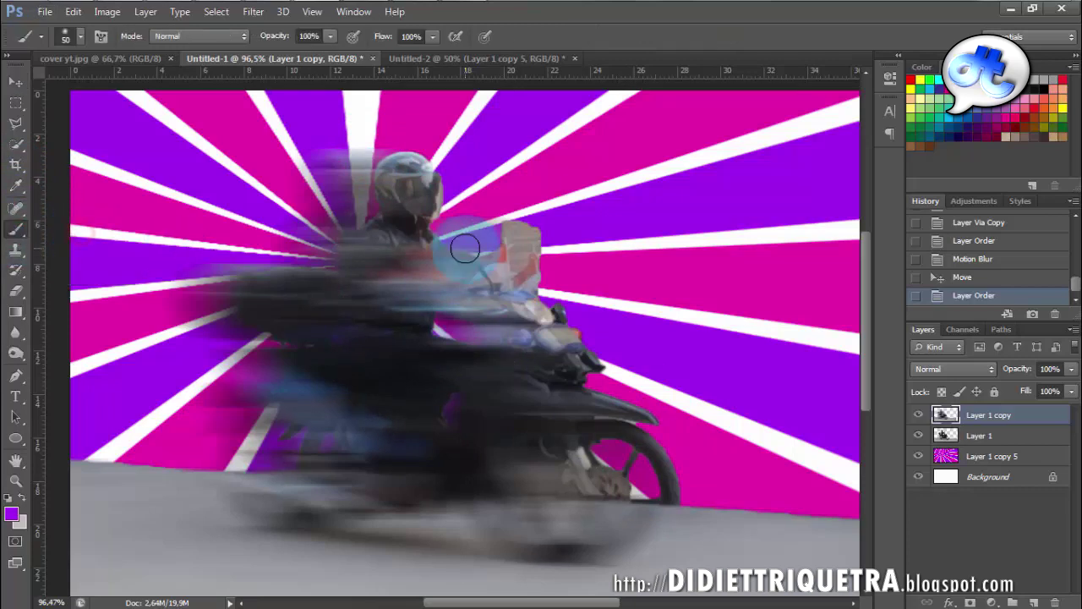
{"action": "left_click", "coordinate": [81, 36]}
{"action": "left_click_drag", "start_coordinate": [127, 123], "coordinate": [31, 129]}
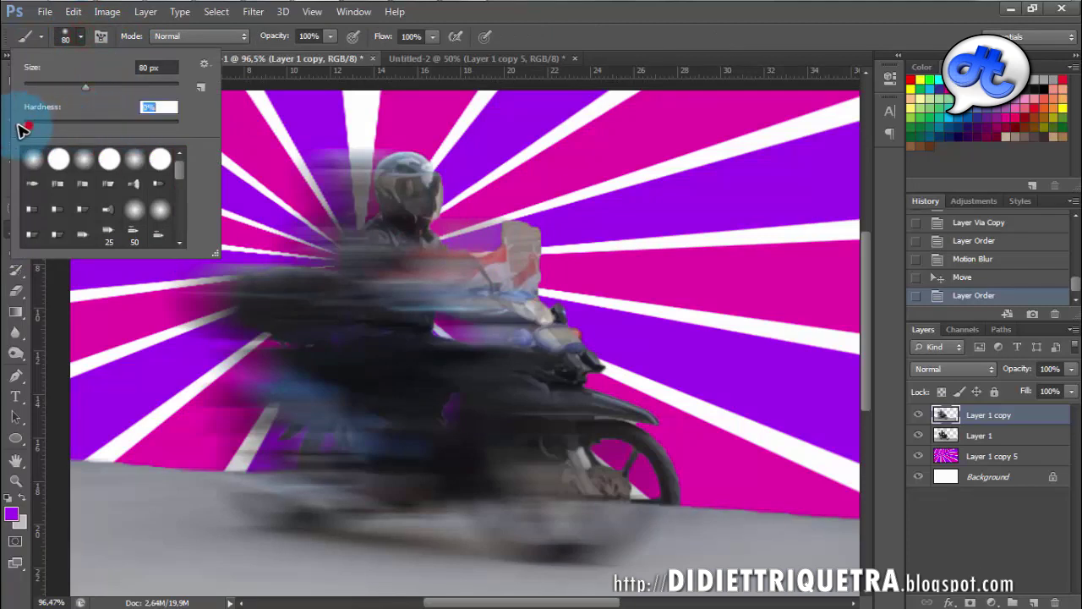
{"action": "left_click_drag", "start_coordinate": [397, 173], "coordinate": [429, 216]}
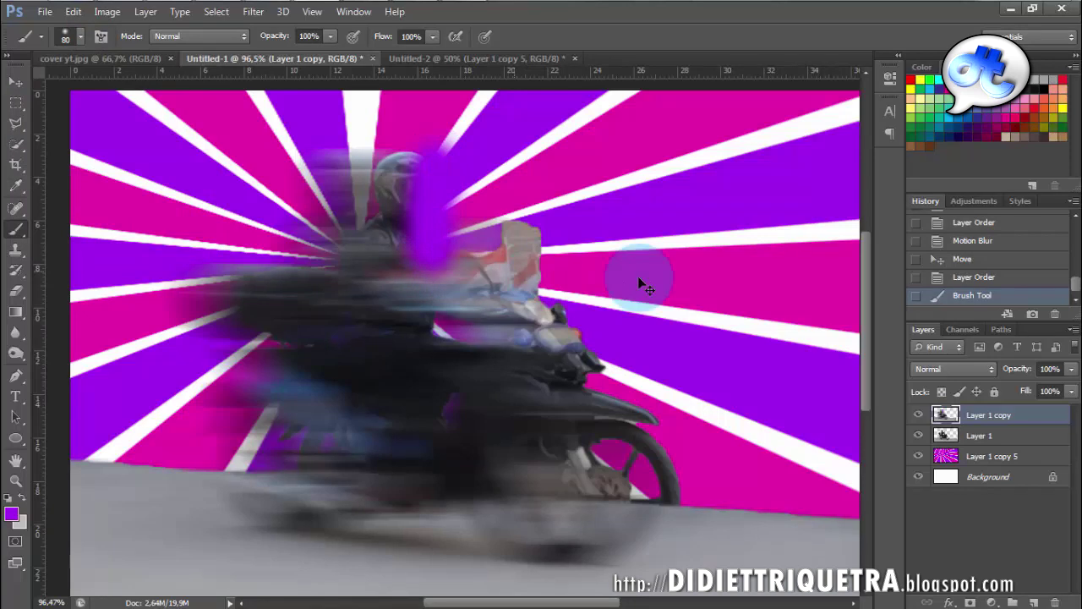
{"action": "left_click", "coordinate": [962, 298]}
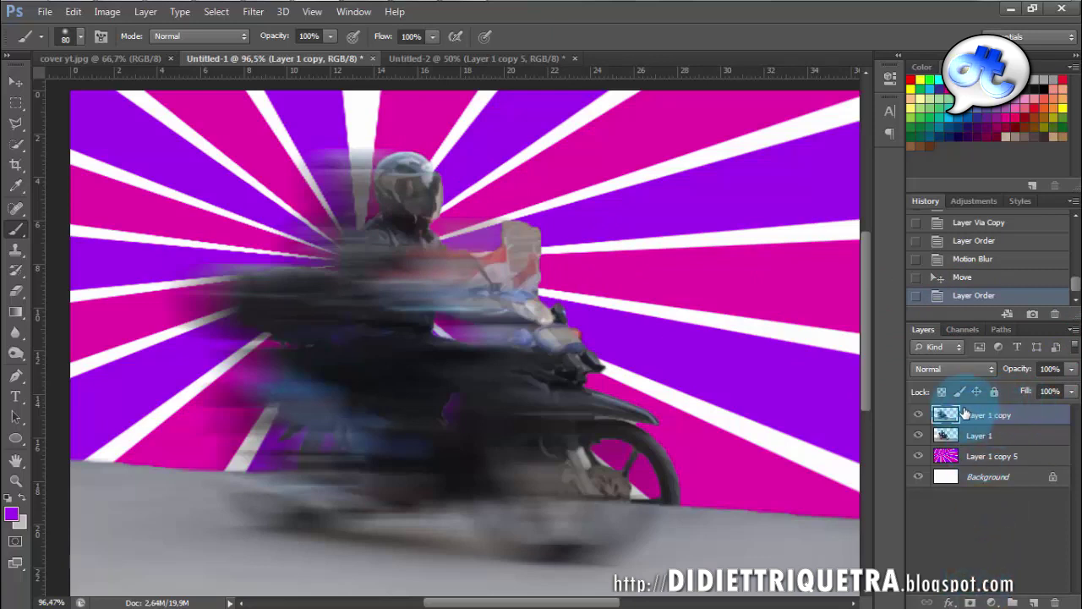
- Add a layer mask to Layer 1 copy and paint black over the rider's body, legs and front wheel to hide the blur
{"action": "left_click", "coordinate": [971, 601]}
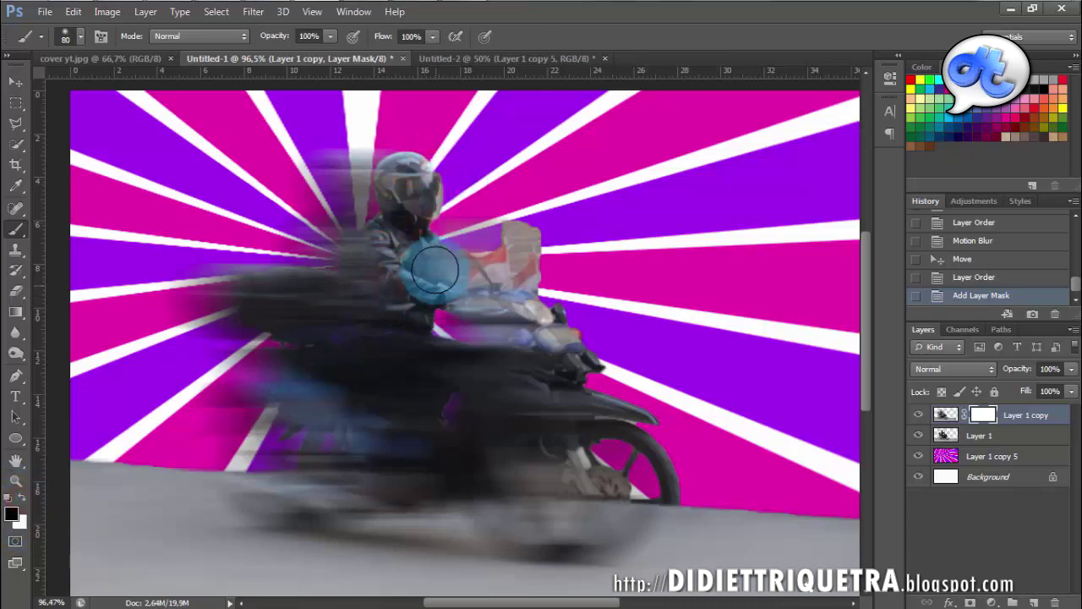
{"action": "mouse_move", "coordinate": [407, 234]}
{"action": "left_mouse_down"}
{"action": "mouse_move", "coordinate": [393, 309]}
{"action": "mouse_move", "coordinate": [396, 287]}
{"action": "mouse_move", "coordinate": [403, 344]}
{"action": "mouse_move", "coordinate": [428, 383]}
{"action": "mouse_move", "coordinate": [495, 416]}
{"action": "mouse_move", "coordinate": [477, 395]}
{"action": "mouse_move", "coordinate": [535, 437]}
{"action": "mouse_move", "coordinate": [569, 483]}
{"action": "mouse_move", "coordinate": [469, 406]}
{"action": "mouse_move", "coordinate": [517, 477]}
{"action": "mouse_move", "coordinate": [558, 495]}
{"action": "mouse_move", "coordinate": [571, 522]}
{"action": "mouse_move", "coordinate": [536, 506]}
{"action": "mouse_move", "coordinate": [482, 429]}
{"action": "left_mouse_up"}
{"action": "mouse_move", "coordinate": [400, 338]}
{"action": "left_mouse_down"}
{"action": "mouse_move", "coordinate": [409, 425]}
{"action": "mouse_move", "coordinate": [453, 490]}
{"action": "mouse_move", "coordinate": [341, 389]}
{"action": "mouse_move", "coordinate": [319, 348]}
{"action": "mouse_move", "coordinate": [372, 365]}
{"action": "mouse_move", "coordinate": [502, 460]}
{"action": "left_mouse_up"}
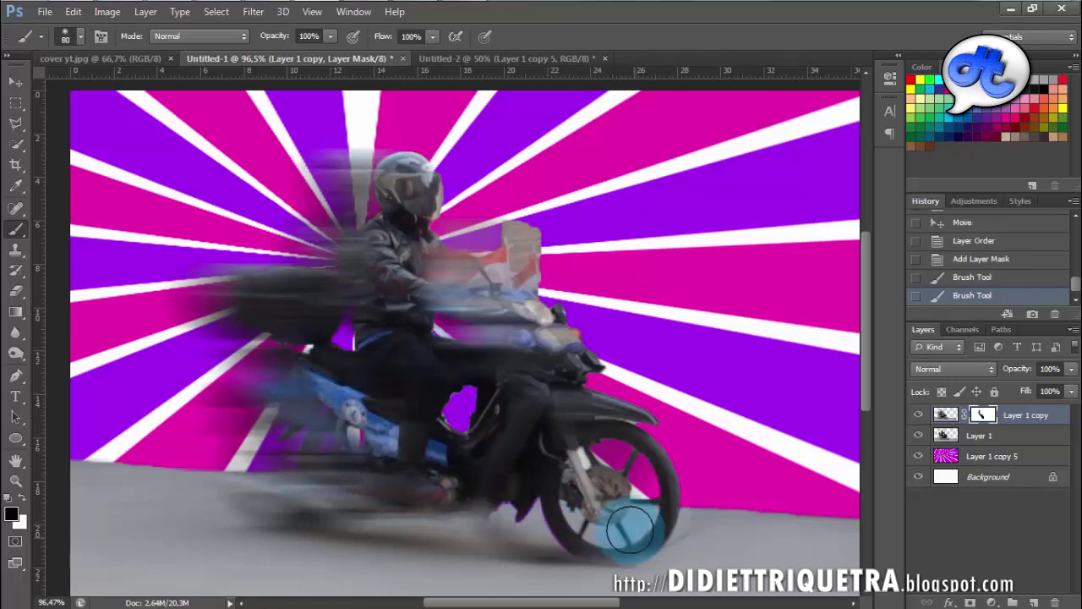
{"action": "left_click", "coordinate": [423, 297]}
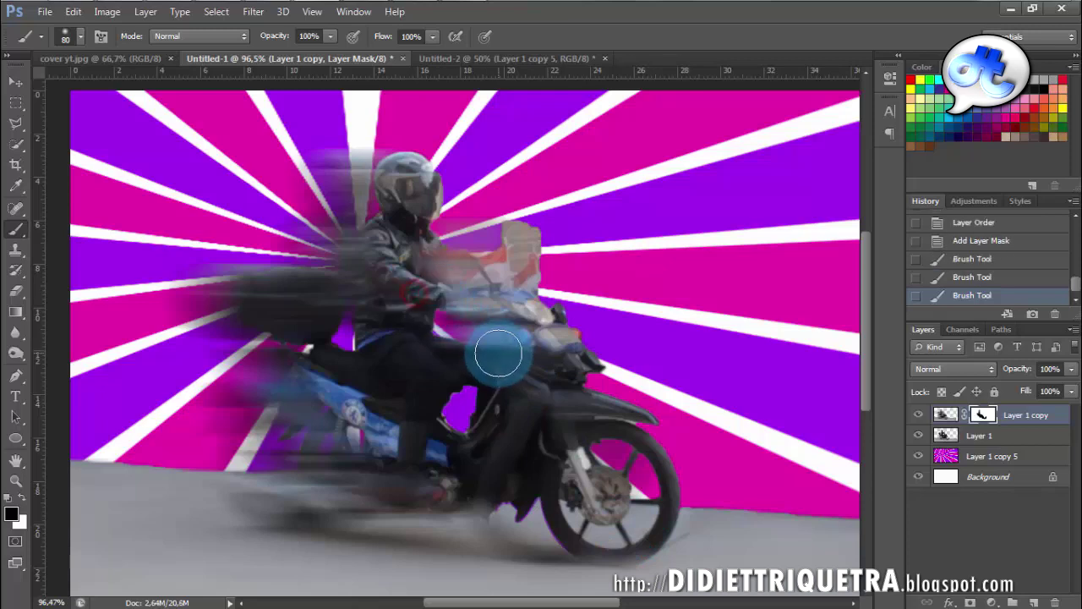
{"action": "key", "text": "ctrl+z"}
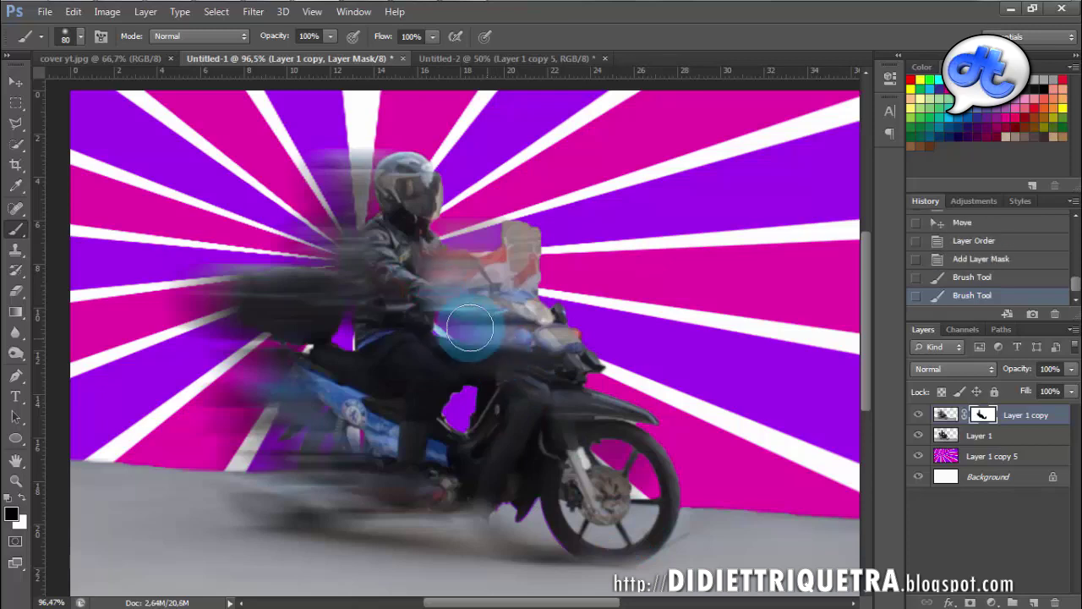
- Lower the brush opacity to 58% and mask more blur over the rider's arm, the handlebars and the motorcycle's front
{"action": "left_click", "coordinate": [81, 36]}
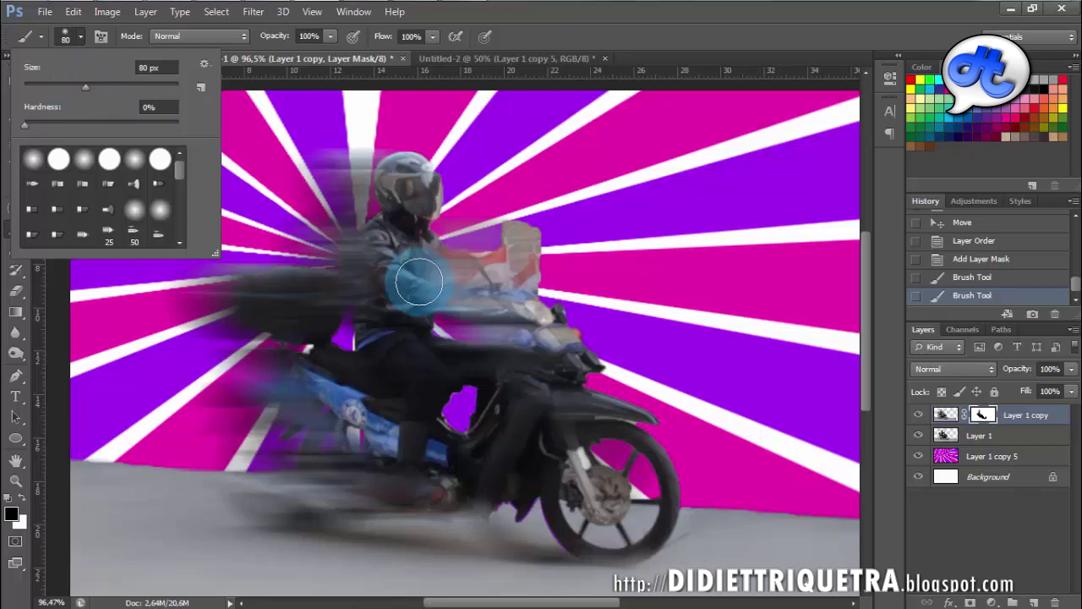
{"action": "left_click", "coordinate": [330, 36]}
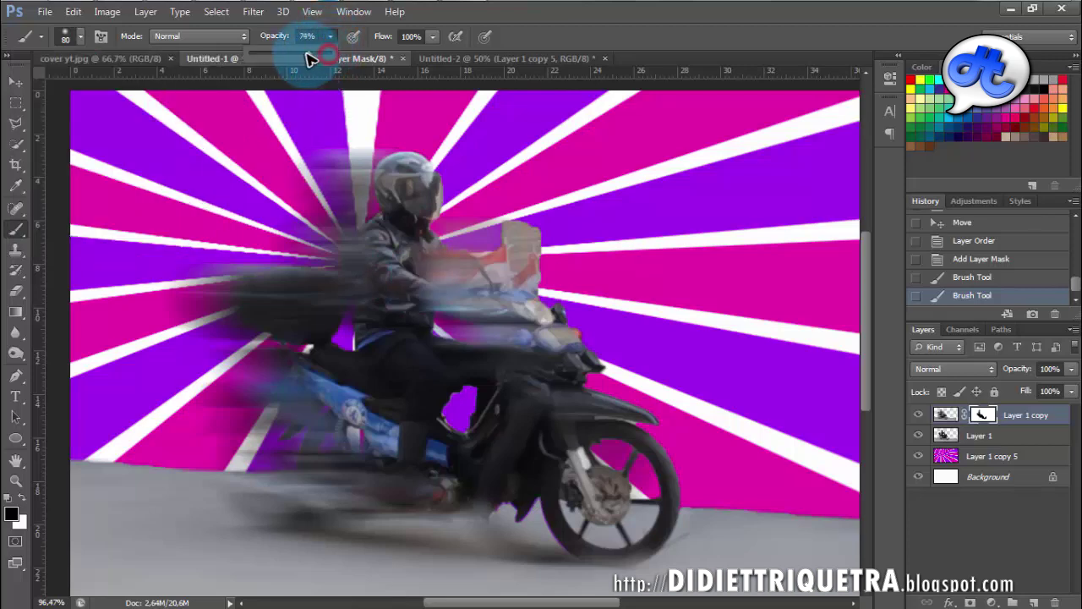
{"action": "left_click_drag", "start_coordinate": [310, 57], "coordinate": [296, 54]}
{"action": "scroll", "coordinate": [451, 274], "scroll_direction": "up", "scroll_amount": 2}
{"action": "mouse_move", "coordinate": [432, 257]}
{"action": "left_mouse_down"}
{"action": "mouse_move", "coordinate": [482, 305]}
{"action": "mouse_move", "coordinate": [490, 364]}
{"action": "mouse_move", "coordinate": [582, 407]}
{"action": "left_mouse_up"}
{"action": "left_click_drag", "start_coordinate": [603, 446], "coordinate": [807, 374]}
{"action": "left_click_drag", "start_coordinate": [431, 291], "coordinate": [492, 270]}
{"action": "mouse_move", "coordinate": [609, 397]}
{"action": "left_mouse_down"}
{"action": "mouse_move", "coordinate": [623, 417]}
{"action": "mouse_move", "coordinate": [604, 423]}
{"action": "left_mouse_up"}
{"action": "mouse_move", "coordinate": [735, 488]}
{"action": "left_mouse_down"}
{"action": "mouse_move", "coordinate": [567, 365]}
{"action": "mouse_move", "coordinate": [635, 398]}
{"action": "mouse_move", "coordinate": [660, 395]}
{"action": "left_mouse_up"}
{"action": "scroll", "coordinate": [558, 423], "scroll_direction": "down", "scroll_amount": 4}
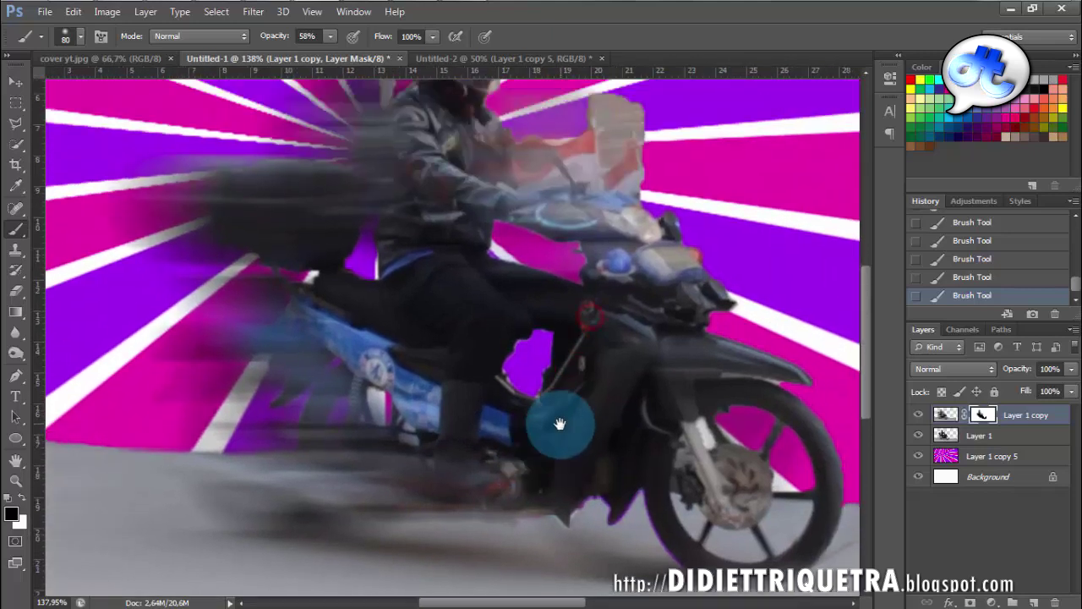
- Mask out the dark vertical blur edge at the right end of the road, raising the brush opacity to 100%
{"action": "scroll", "coordinate": [538, 269], "scroll_direction": "down", "scroll_amount": 1}
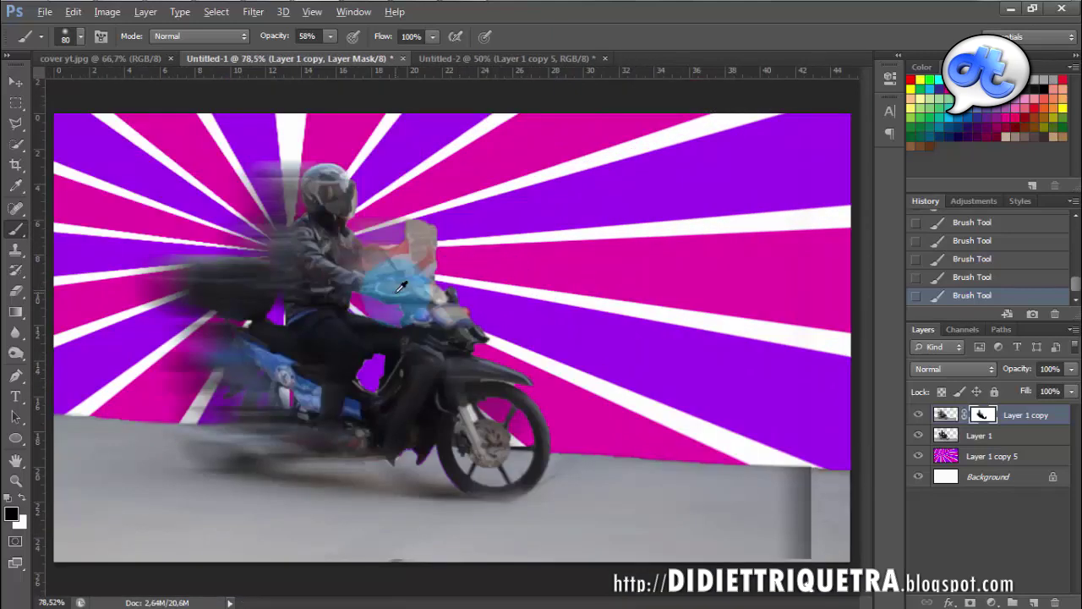
{"action": "left_click", "coordinate": [796, 447]}
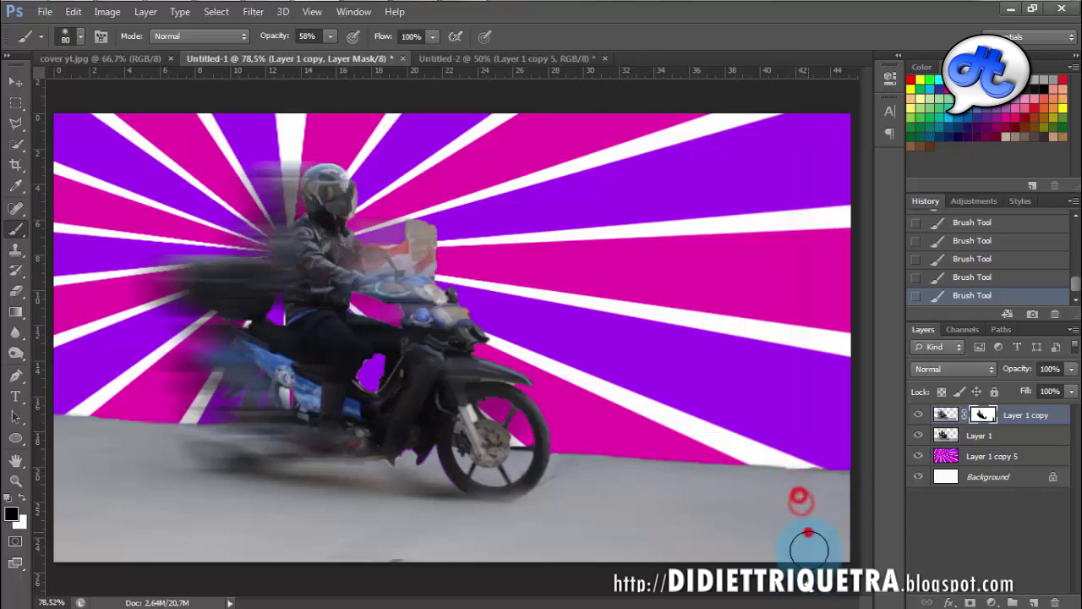
{"action": "left_click", "coordinate": [330, 36]}
{"action": "left_click_drag", "start_coordinate": [331, 55], "coordinate": [417, 62]}
{"action": "left_click", "coordinate": [808, 486]}
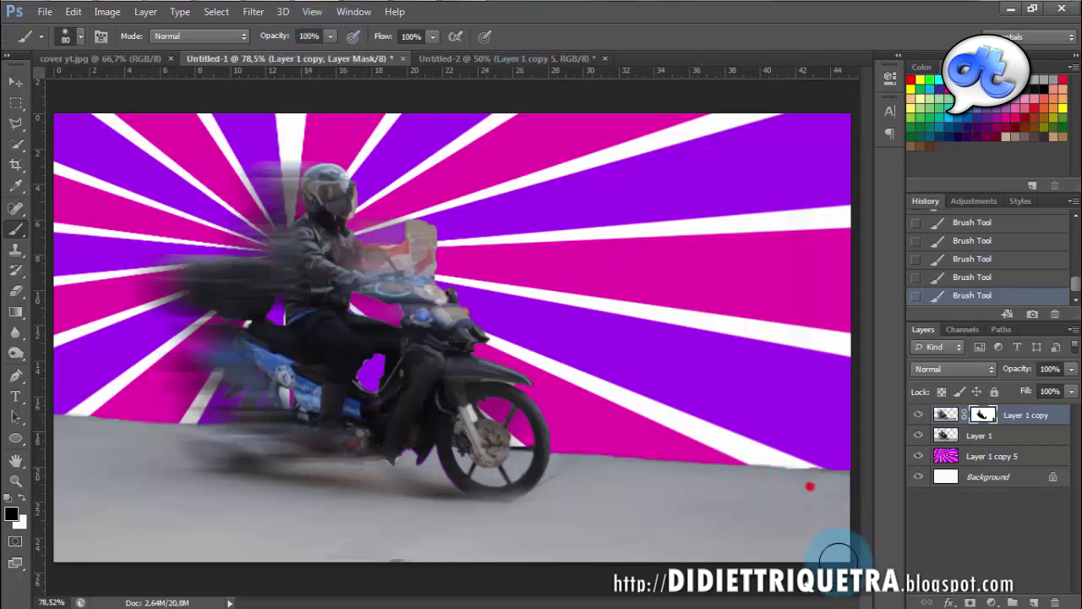
- Compare the Untitled-1 composition with the cover yt.jpg reference, checking the text and logos, and return to Untitled-1
{"action": "left_click", "coordinate": [15, 82]}
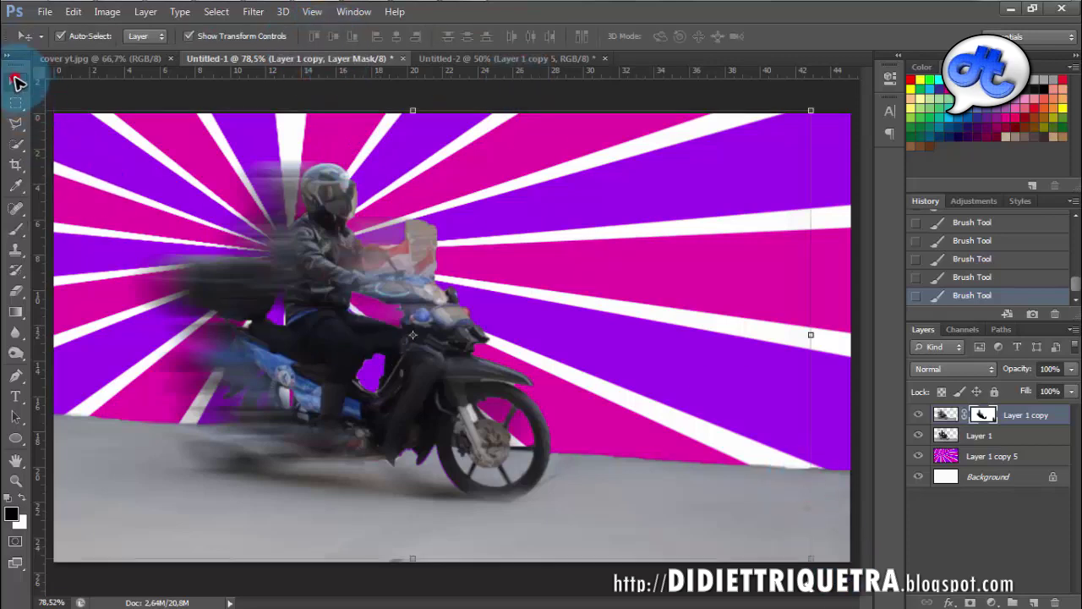
{"action": "left_click", "coordinate": [123, 61]}
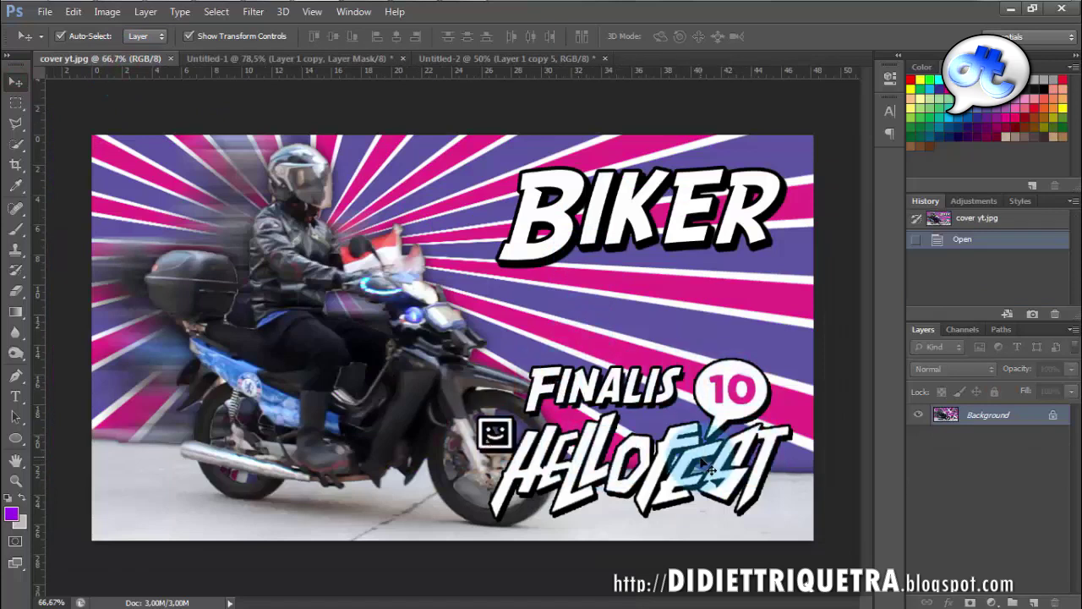
{"action": "left_click", "coordinate": [222, 61]}
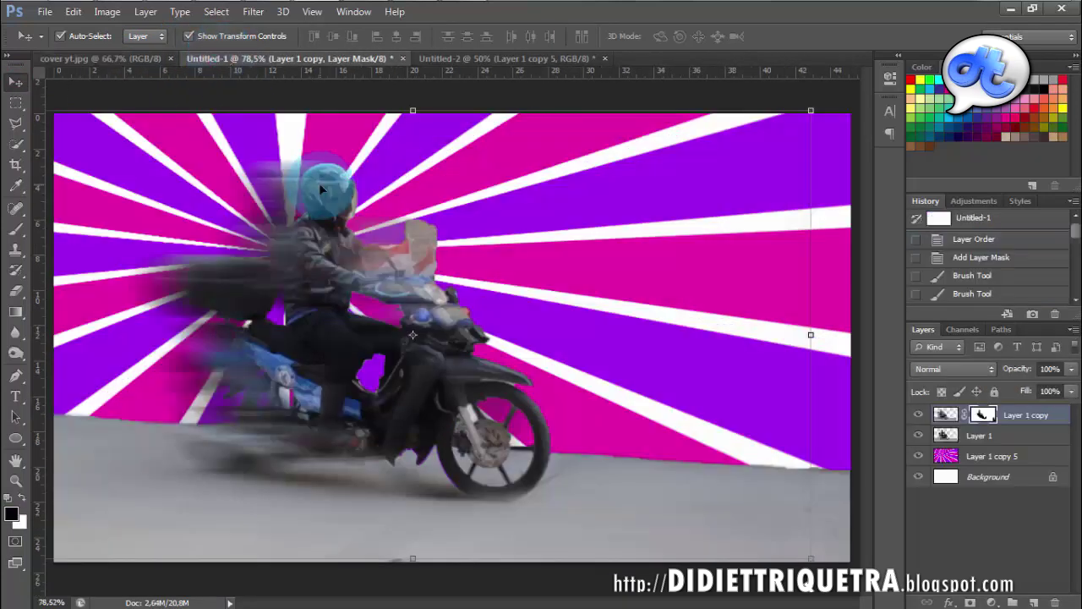
{"action": "left_click", "coordinate": [110, 61]}
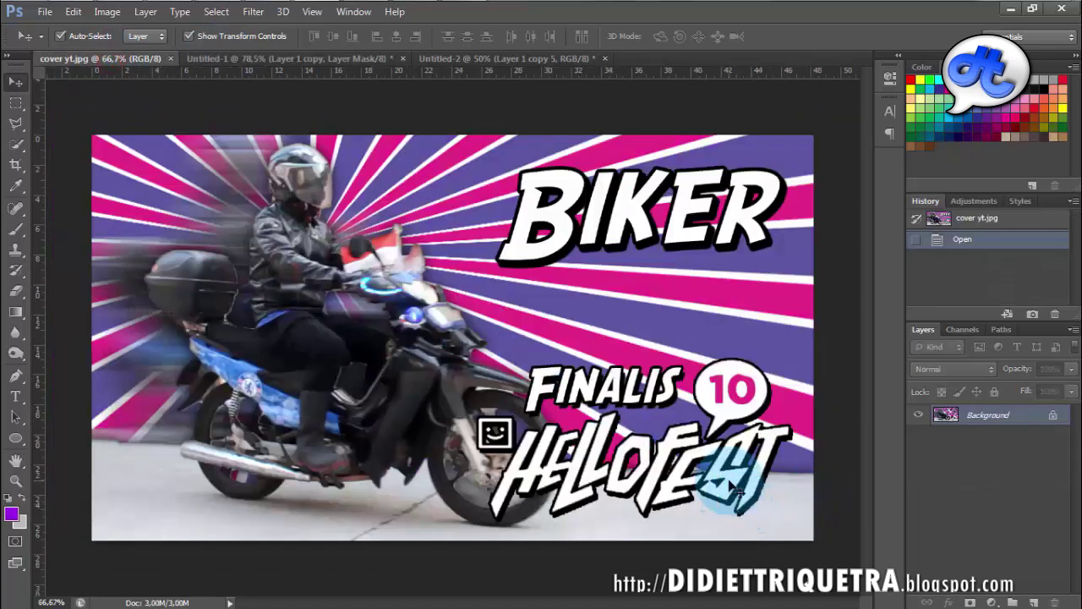
{"action": "left_click", "coordinate": [237, 61]}
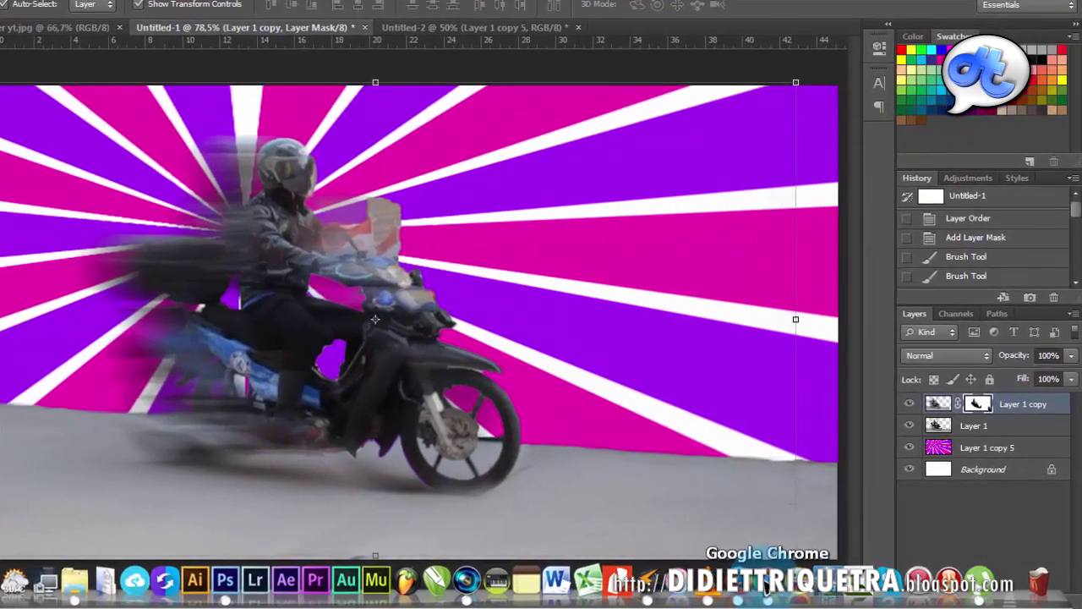
- Switch to Google Chrome and search Google Images for "logo hellofest 10"
{"action": "left_click", "coordinate": [765, 582]}
{"action": "scroll", "coordinate": [429, 253], "scroll_direction": "up", "scroll_amount": 5}
{"action": "left_click", "coordinate": [3, 12]}
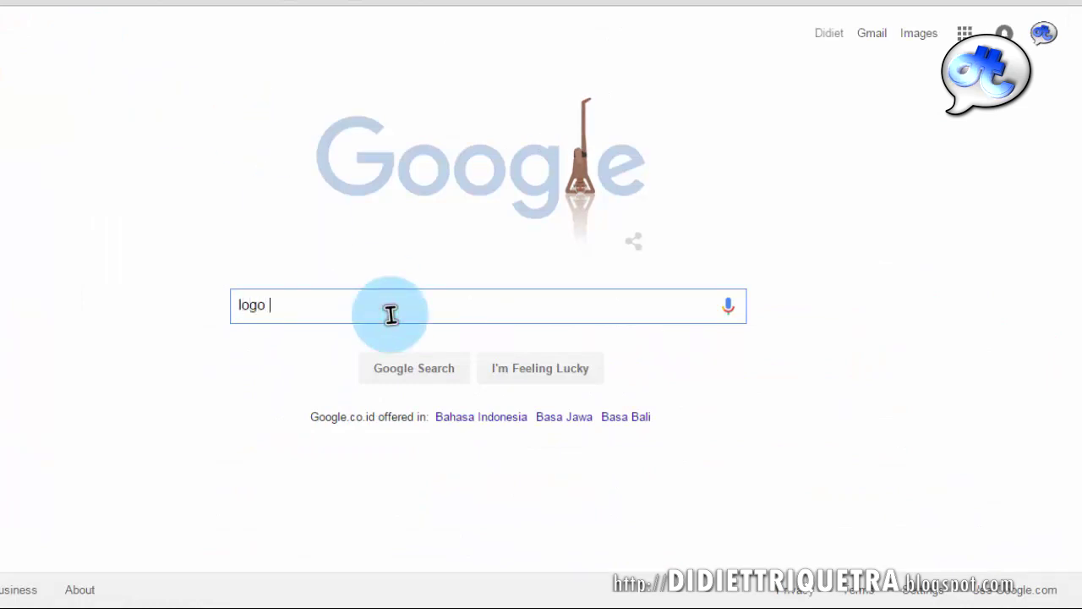
{"action": "type", "text": "logo hellofest 10"}
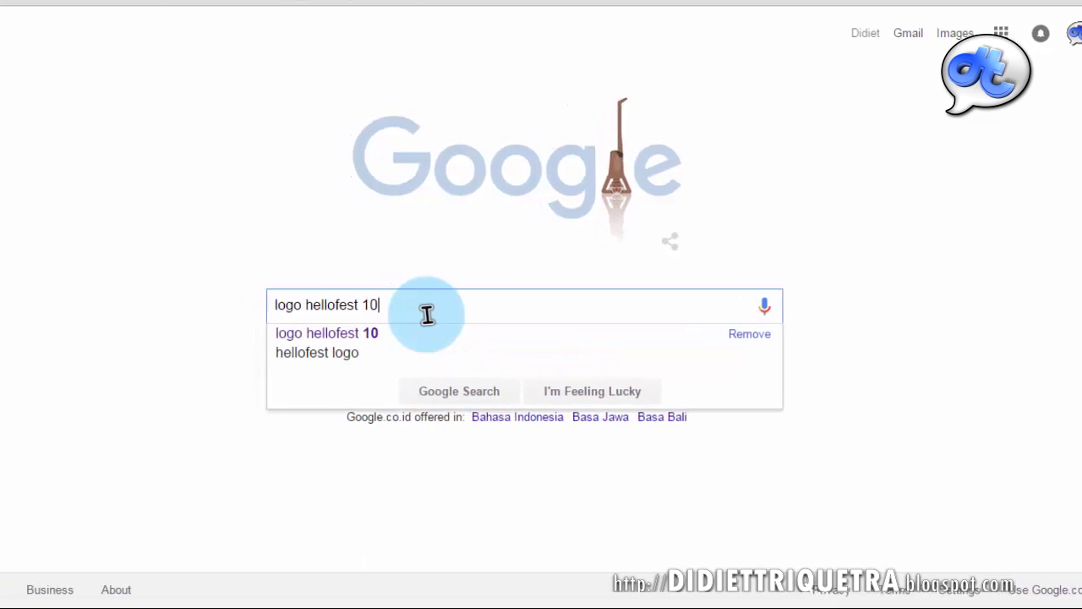
{"action": "key", "text": "Return"}
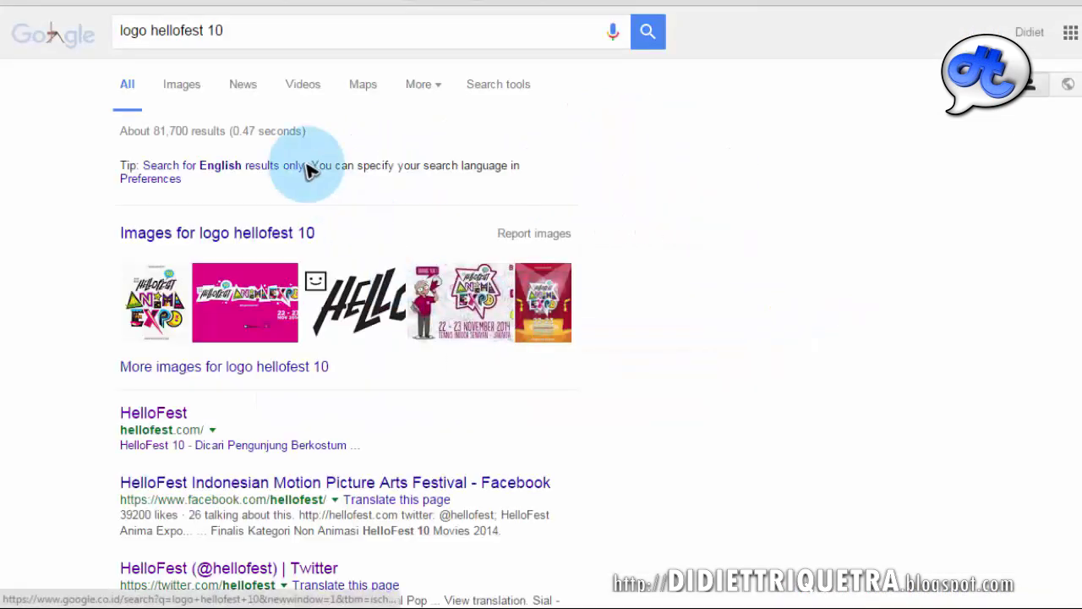
{"action": "left_click", "coordinate": [186, 85]}
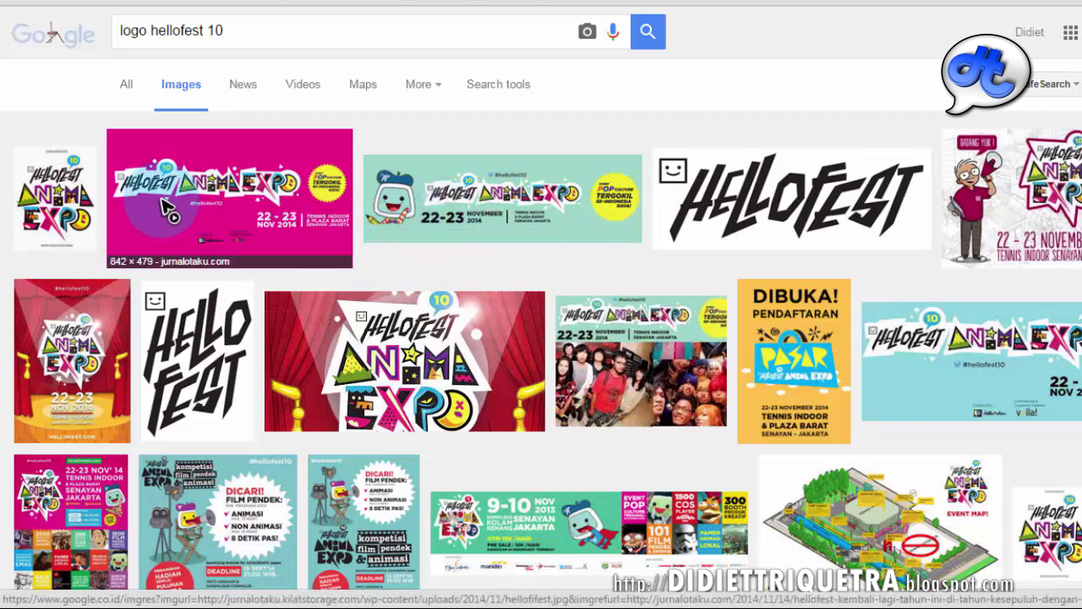
- Open the green HelloFest 10 Anima Expo banner from muviblast.com and copy the image
{"action": "left_click", "coordinate": [575, 196]}
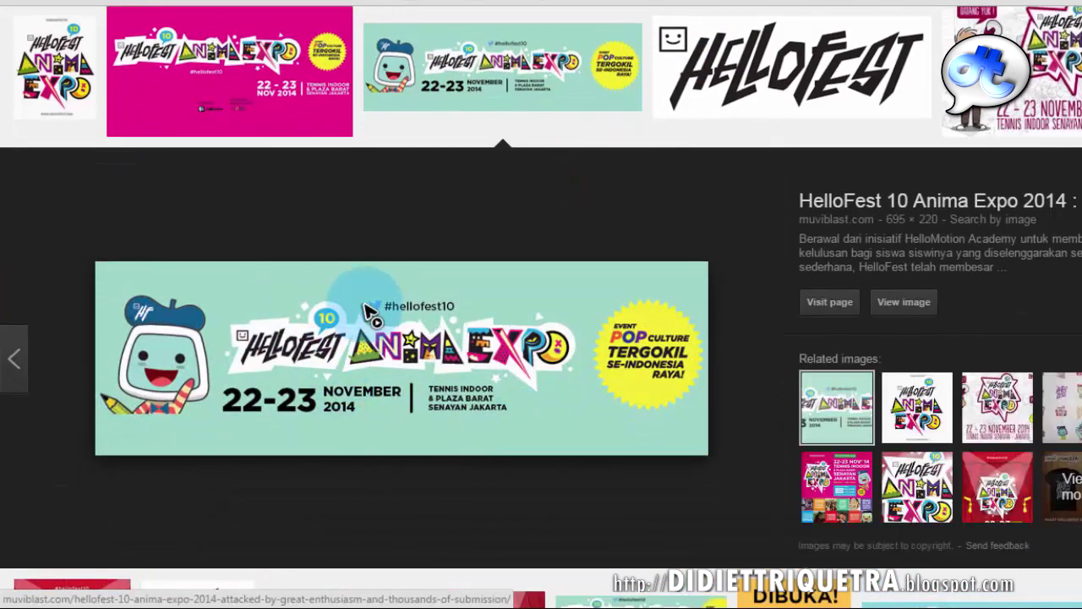
{"action": "right_click", "coordinate": [370, 310]}
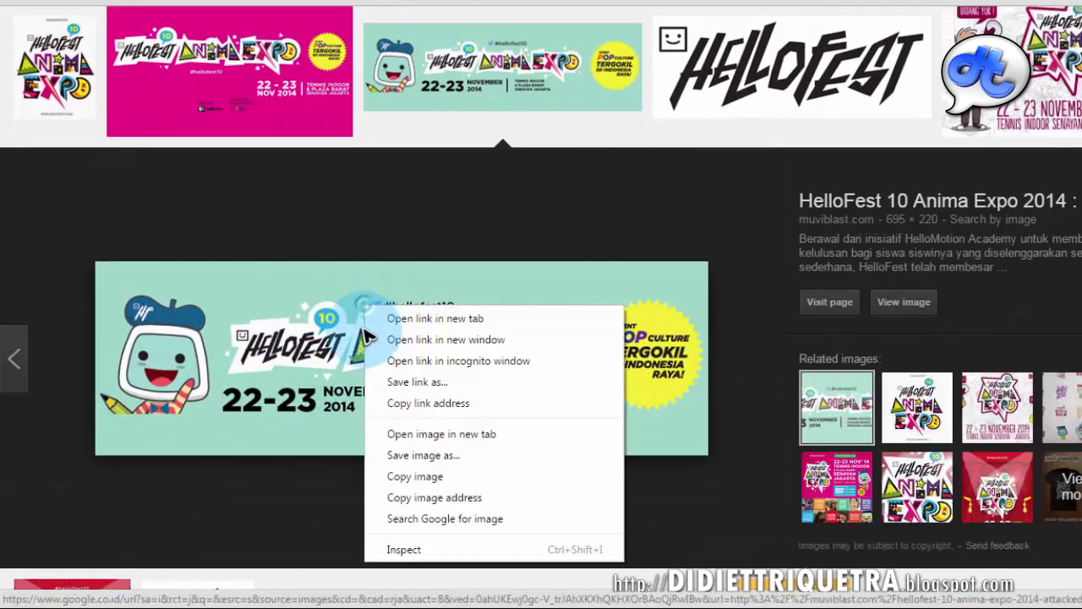
{"action": "left_click", "coordinate": [420, 479]}
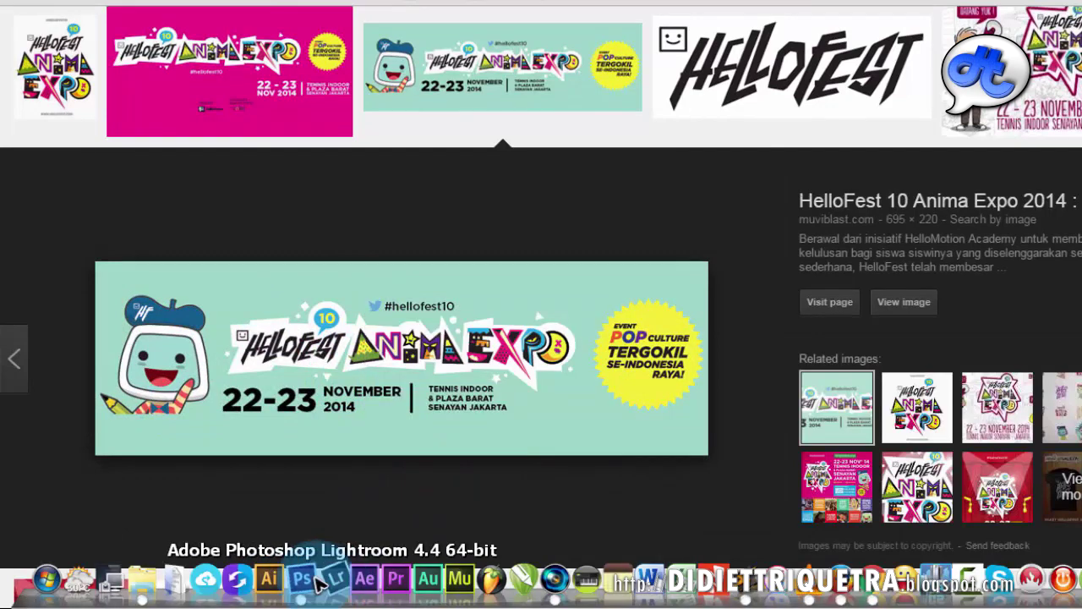
- Switch back to Photoshop and close the Untitled-2 sunburst document without saving
{"action": "left_click", "coordinate": [294, 583]}
{"action": "left_click", "coordinate": [507, 57]}
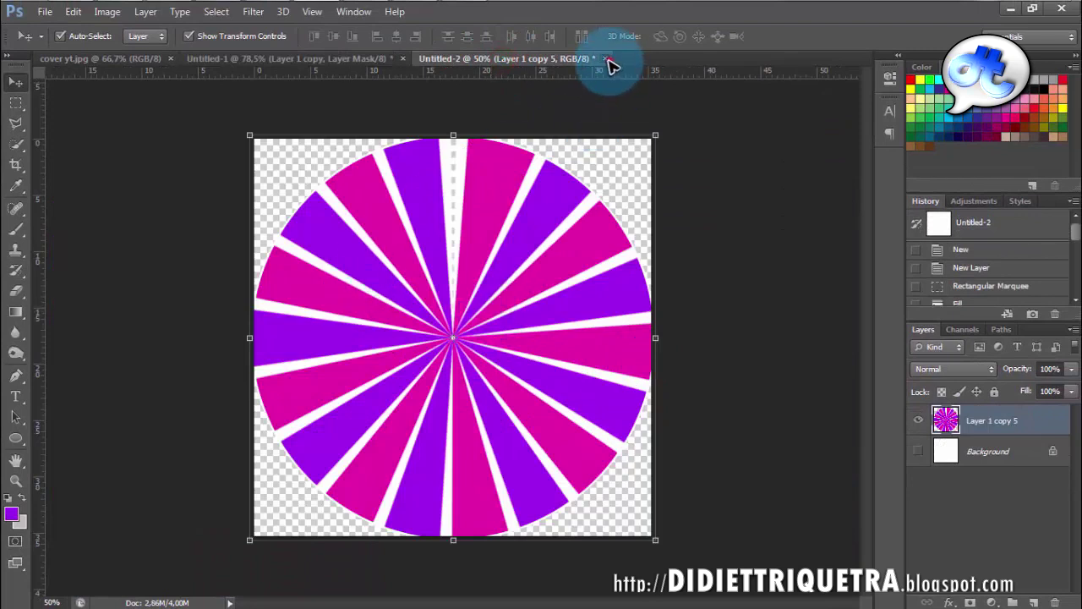
{"action": "left_click", "coordinate": [606, 61]}
{"action": "key", "text": "n"}
- Create a new document and paste the copied HelloFest banner into it
{"action": "left_click", "coordinate": [45, 12]}
{"action": "left_click", "coordinate": [59, 29]}
{"action": "left_click", "coordinate": [801, 144]}
{"action": "key", "text": "ctrl+v"}
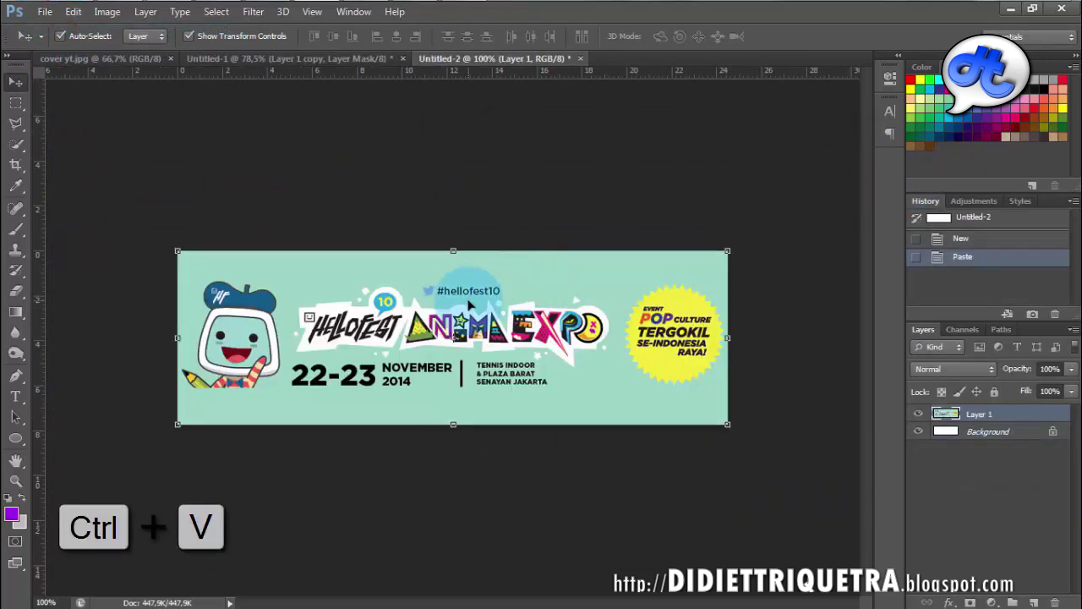
{"action": "scroll", "coordinate": [389, 279], "scroll_direction": "up", "scroll_amount": 3}
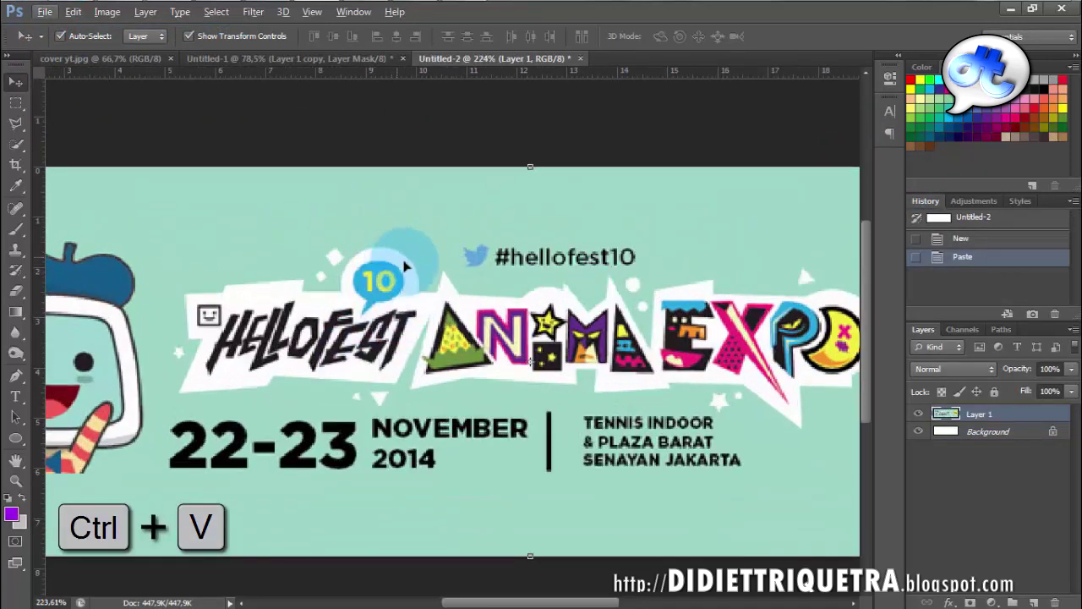
- Trace a polygonal lasso selection around the HelloFest lettering, smiley and 10 speech bubble on the banner
{"action": "left_click_drag", "start_coordinate": [21, 128], "coordinate": [90, 135]}
{"action": "left_click", "coordinate": [357, 269]}
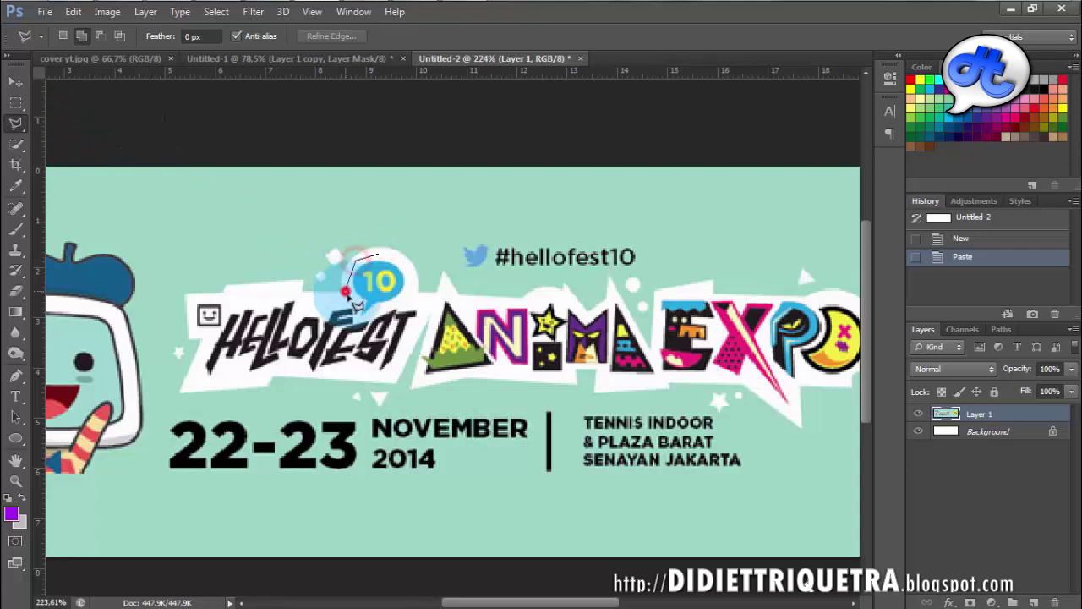
{"action": "left_click", "coordinate": [330, 303]}
{"action": "left_click", "coordinate": [278, 290]}
{"action": "left_click", "coordinate": [192, 302]}
{"action": "left_click", "coordinate": [192, 328]}
{"action": "left_click", "coordinate": [207, 340]}
{"action": "left_click", "coordinate": [200, 388]}
{"action": "left_click", "coordinate": [278, 368]}
{"action": "left_click", "coordinate": [340, 378]}
{"action": "left_click", "coordinate": [389, 376]}
{"action": "left_click", "coordinate": [422, 312]}
{"action": "left_click", "coordinate": [408, 290]}
{"action": "double_click", "coordinate": [399, 257]}
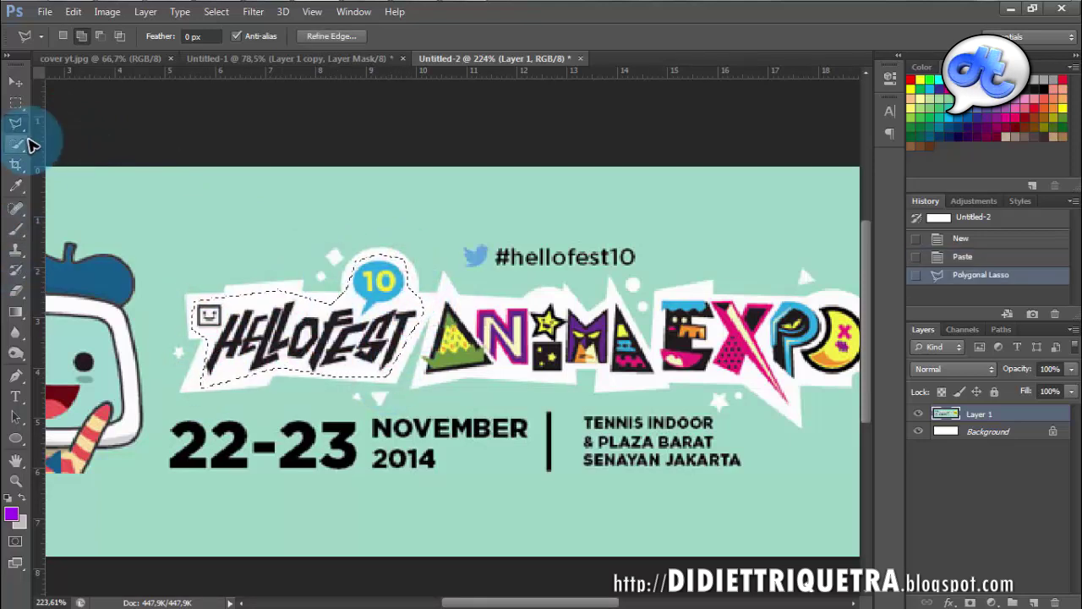
- Move the selected HelloFest logo into the Untitled-1 thumbnail document and convert its layer to a smart object
{"action": "left_click", "coordinate": [17, 83]}
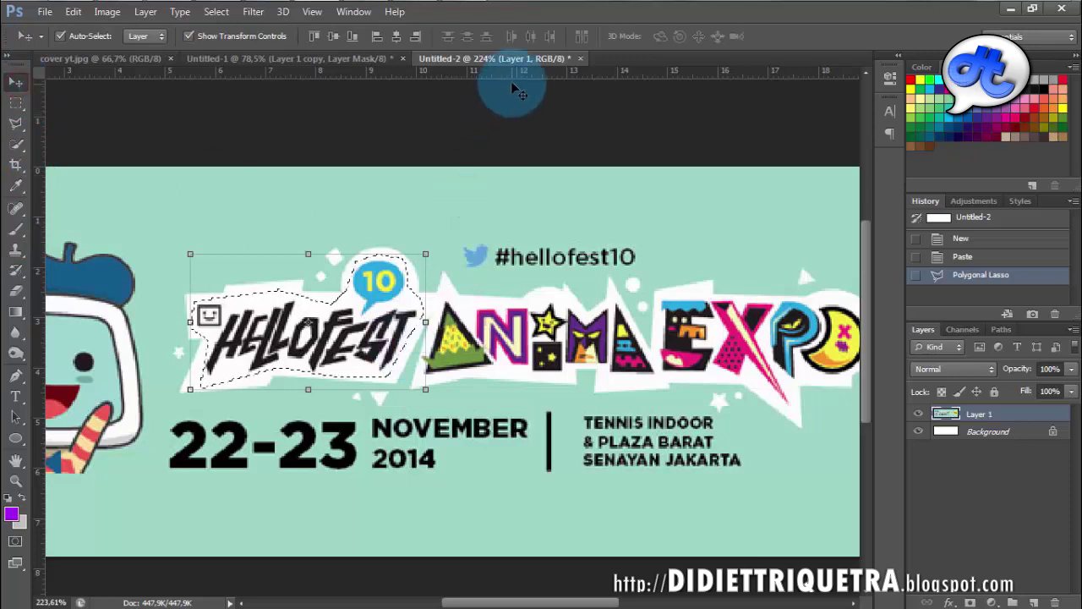
{"action": "left_click_drag", "start_coordinate": [321, 334], "coordinate": [530, 382]}
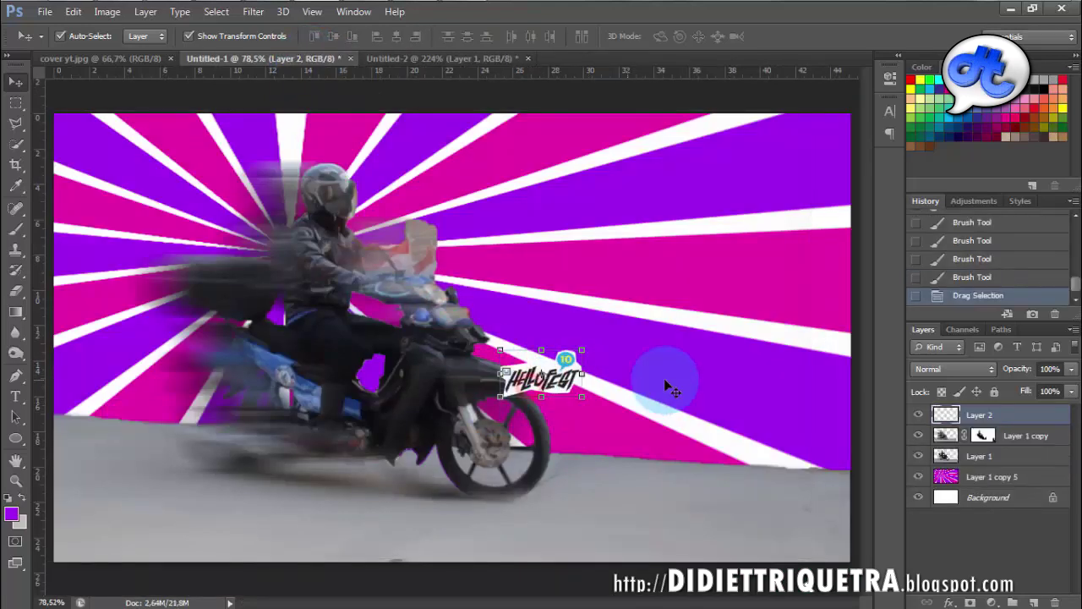
{"action": "right_click", "coordinate": [975, 415]}
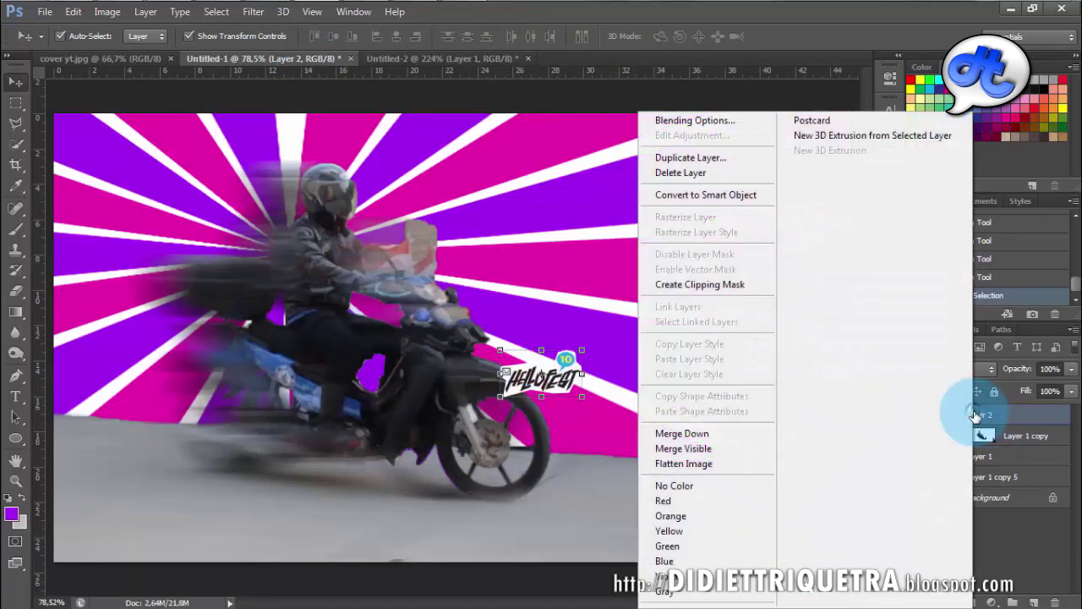
{"action": "left_click", "coordinate": [713, 200]}
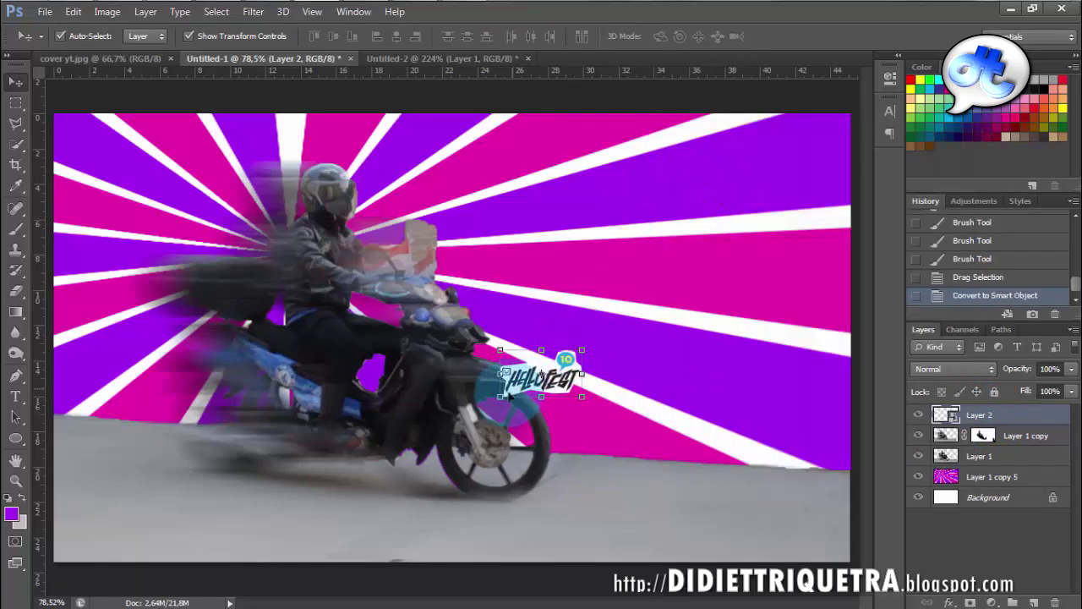
- Enlarge the HelloFest logo, position it over the motorcycle's front wheel and the road, and rasterize its layer
{"action": "left_click_drag", "start_coordinate": [502, 396], "coordinate": [322, 498]}
{"action": "left_click_drag", "start_coordinate": [583, 348], "coordinate": [757, 230]}
{"action": "left_click_drag", "start_coordinate": [654, 360], "coordinate": [714, 390]}
{"action": "left_click_drag", "start_coordinate": [787, 287], "coordinate": [753, 308]}
{"action": "left_click_drag", "start_coordinate": [707, 376], "coordinate": [734, 388]}
{"action": "key", "text": "Return"}
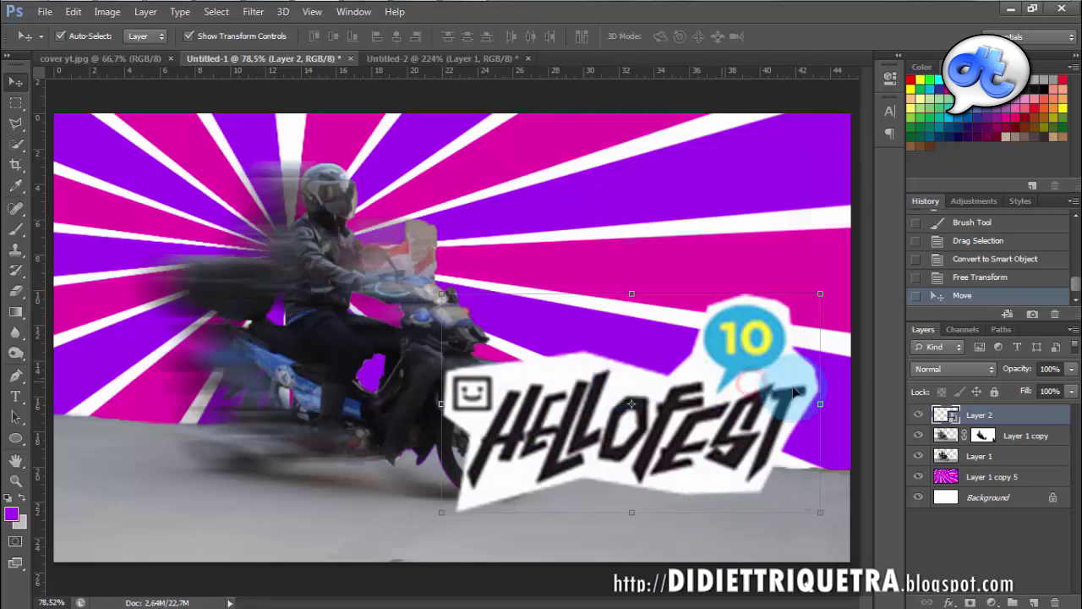
{"action": "right_click", "coordinate": [972, 414]}
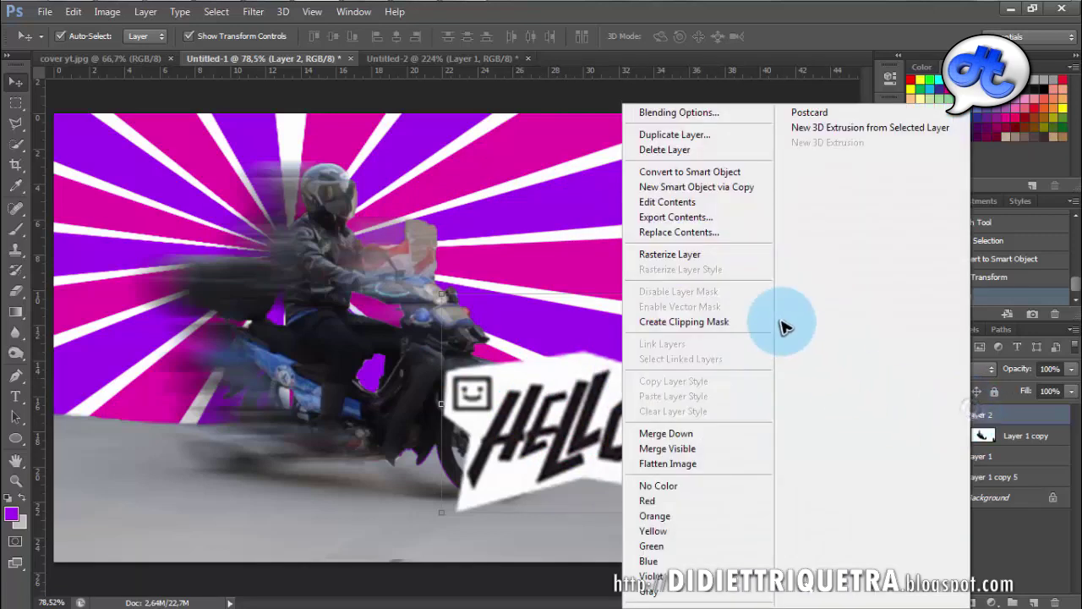
{"action": "left_click", "coordinate": [700, 256]}
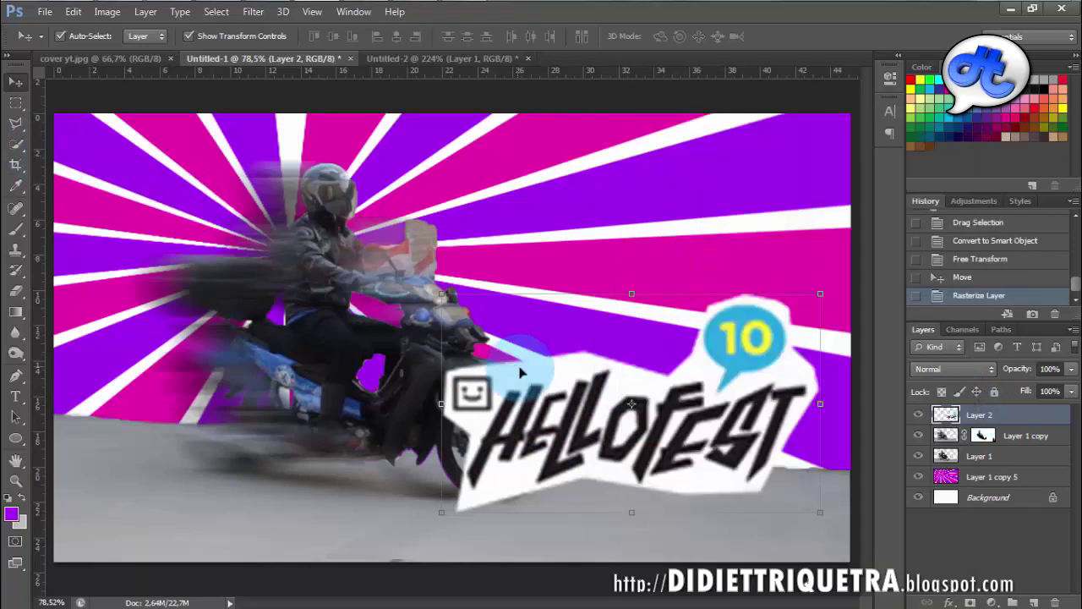
- Select the black HELLOFEST letters on Layer 2 with the Quick Selection tool, excluding areas outside the lettering
{"action": "left_click", "coordinate": [16, 147]}
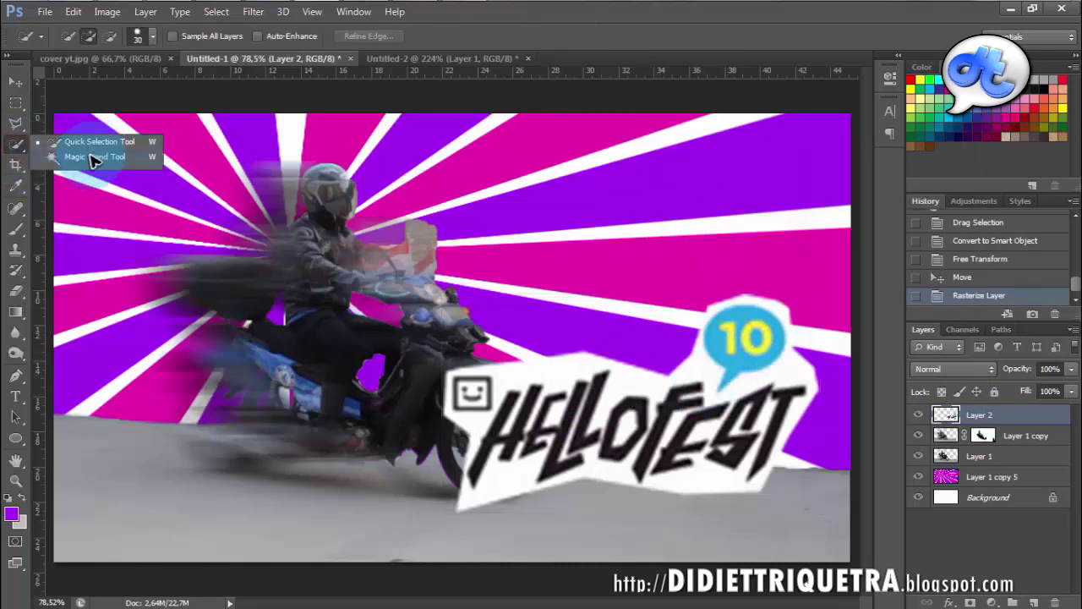
{"action": "key", "text": "ctrl+d"}
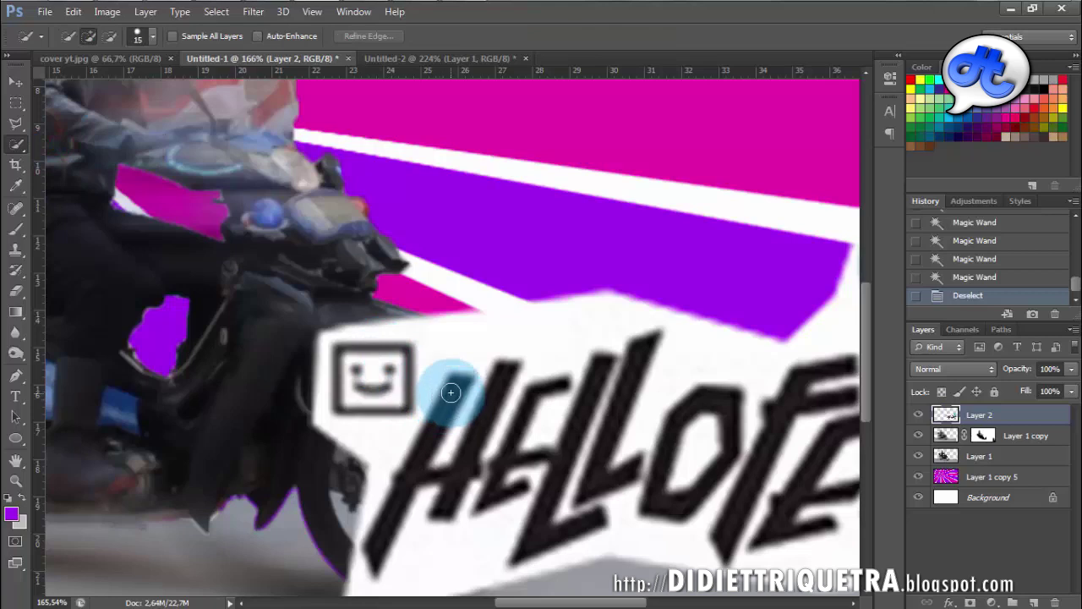
{"action": "key", "text": "["}
{"action": "left_click_drag", "start_coordinate": [455, 391], "coordinate": [377, 542]}
{"action": "left_click_drag", "start_coordinate": [433, 480], "coordinate": [490, 383]}
{"action": "left_click_drag", "start_coordinate": [398, 437], "coordinate": [374, 512]}
{"action": "left_click", "coordinate": [486, 470], "text": "alt"}
{"action": "mouse_move", "coordinate": [559, 384]}
{"action": "left_mouse_down"}
{"action": "mouse_move", "coordinate": [543, 386]}
{"action": "mouse_move", "coordinate": [507, 481]}
{"action": "left_mouse_up"}
{"action": "left_click_drag", "start_coordinate": [606, 364], "coordinate": [546, 512]}
{"action": "left_click_drag", "start_coordinate": [635, 355], "coordinate": [594, 463]}
{"action": "mouse_move", "coordinate": [691, 409]}
{"action": "left_mouse_down"}
{"action": "mouse_move", "coordinate": [493, 362]}
{"action": "mouse_move", "coordinate": [473, 443]}
{"action": "left_mouse_up"}
{"action": "mouse_move", "coordinate": [607, 328]}
{"action": "left_mouse_down"}
{"action": "mouse_move", "coordinate": [550, 437]}
{"action": "mouse_move", "coordinate": [584, 465]}
{"action": "mouse_move", "coordinate": [729, 457]}
{"action": "mouse_move", "coordinate": [705, 346]}
{"action": "mouse_move", "coordinate": [686, 329]}
{"action": "mouse_move", "coordinate": [713, 343]}
{"action": "left_mouse_up"}
{"action": "left_click", "coordinate": [664, 290], "text": "alt"}
{"action": "left_click_drag", "start_coordinate": [485, 380], "coordinate": [435, 459]}
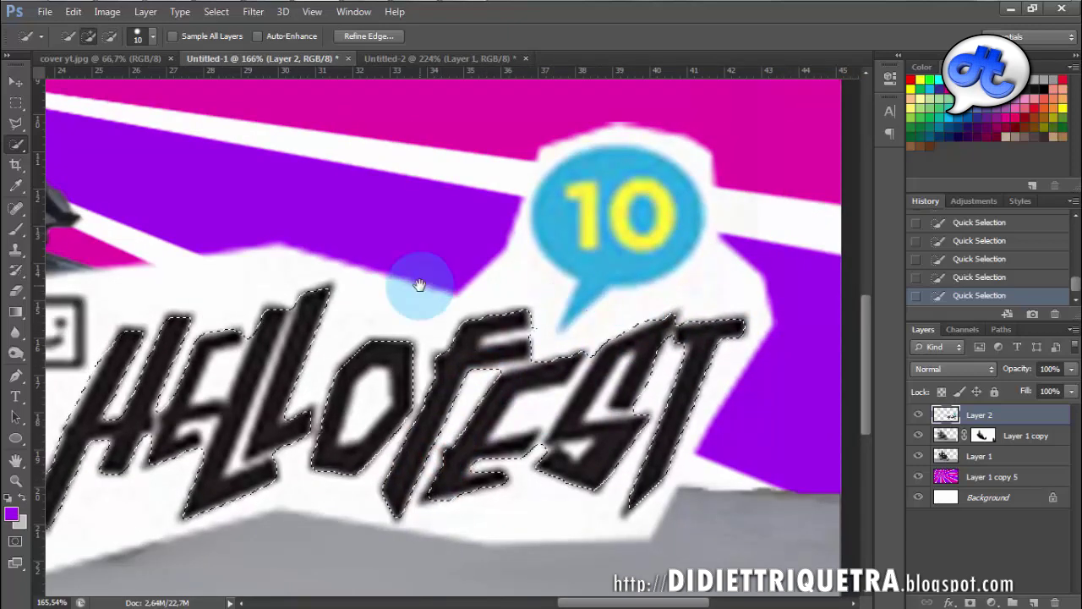
- Refine the selection around the first E with a smaller brush, subtracting the white areas next to its strokes
{"action": "left_click_drag", "start_coordinate": [419, 285], "coordinate": [671, 284]}
{"action": "scroll", "coordinate": [465, 367], "scroll_direction": "up", "scroll_amount": 3}
{"action": "key", "text": "bracketleft"}
{"action": "key", "text": "bracketleft"}
{"action": "left_click_drag", "start_coordinate": [508, 328], "coordinate": [496, 350]}
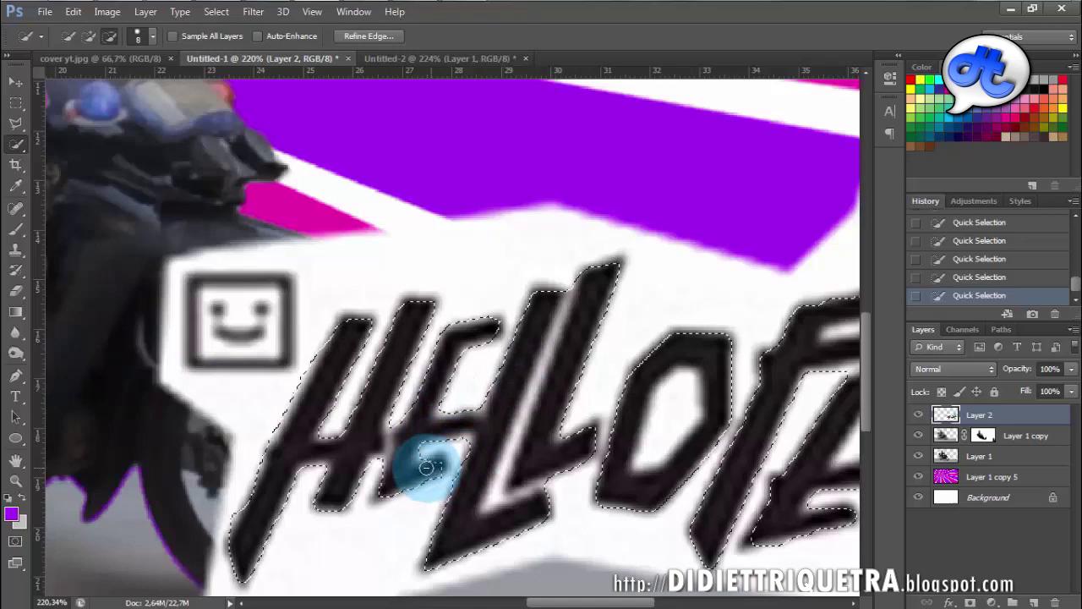
{"action": "scroll", "coordinate": [422, 454], "scroll_direction": "up", "scroll_amount": 6}
{"action": "key", "text": "bracketleft"}
{"action": "key", "text": "bracketleft"}
{"action": "left_click", "coordinate": [429, 457], "text": "alt"}
{"action": "scroll", "coordinate": [446, 308], "scroll_direction": "down", "scroll_amount": 6}
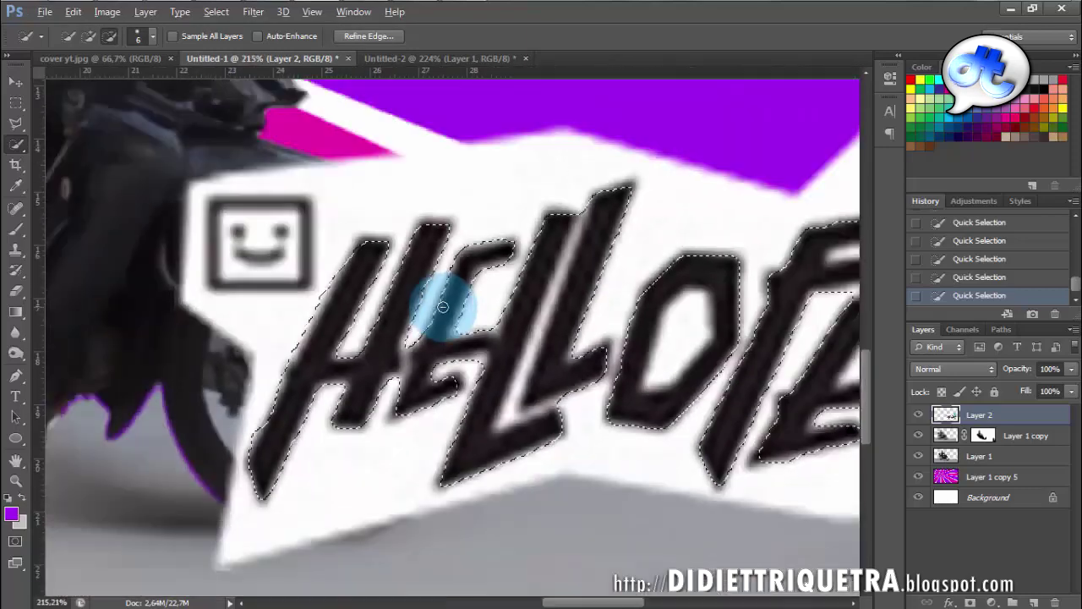
- Add the square smiley icon to the selection, leaving out its white interior
{"action": "scroll", "coordinate": [278, 267], "scroll_direction": "up", "scroll_amount": 5}
{"action": "left_click_drag", "start_coordinate": [149, 126], "coordinate": [222, 127]}
{"action": "left_click", "coordinate": [237, 183], "text": "alt"}
{"action": "left_click", "coordinate": [195, 188]}
{"action": "left_click_drag", "start_coordinate": [205, 242], "coordinate": [285, 239]}
{"action": "left_click", "coordinate": [289, 190]}
- Add the blue 10 speech bubble and its tail to the logo selection
{"action": "scroll", "coordinate": [413, 192], "scroll_direction": "down", "scroll_amount": 4}
{"action": "left_click_drag", "start_coordinate": [744, 203], "coordinate": [169, 298]}
{"action": "mouse_move", "coordinate": [594, 280]}
{"action": "left_mouse_down"}
{"action": "mouse_move", "coordinate": [448, 346]}
{"action": "mouse_move", "coordinate": [457, 374]}
{"action": "left_mouse_up"}
{"action": "left_click_drag", "start_coordinate": [455, 332], "coordinate": [416, 375]}
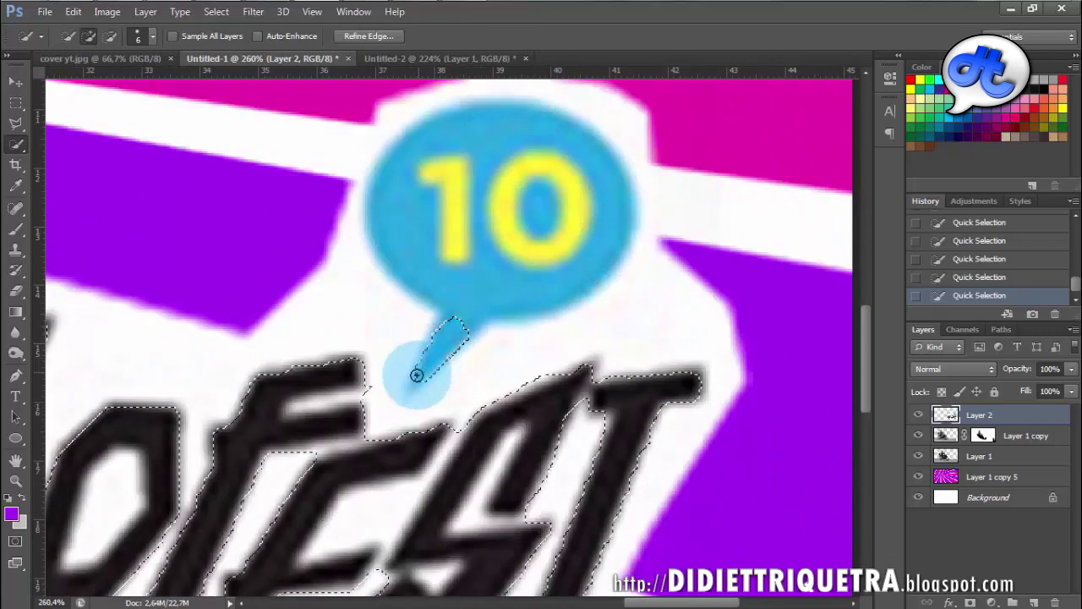
{"action": "scroll", "coordinate": [422, 321], "scroll_direction": "down", "scroll_amount": 3}
{"action": "left_click_drag", "start_coordinate": [229, 338], "coordinate": [373, 349]}
{"action": "scroll", "coordinate": [330, 296], "scroll_direction": "down", "scroll_amount": 2}
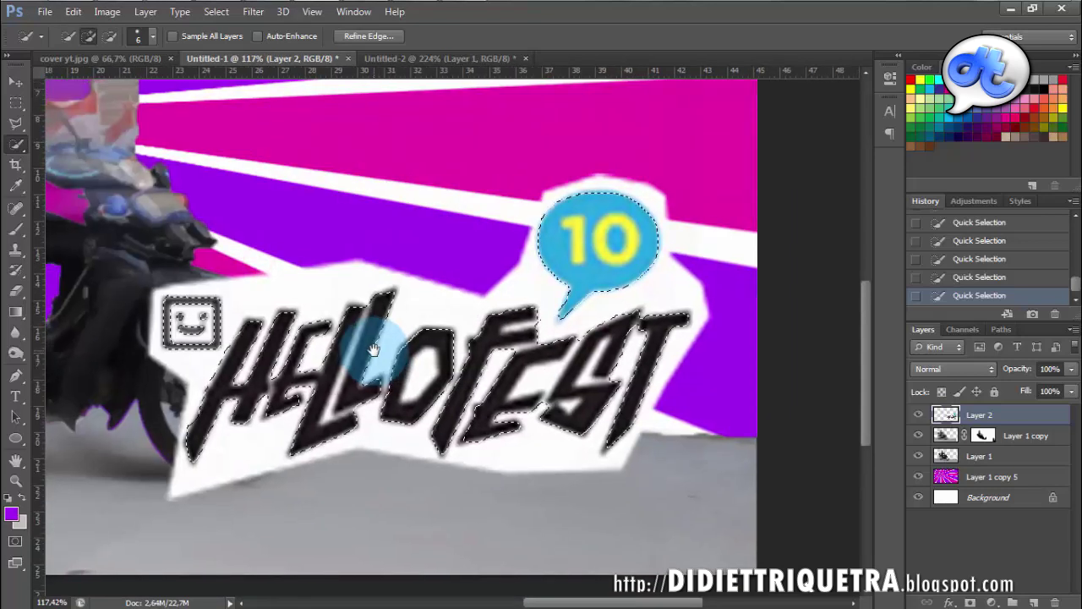
- Invert the selection, delete the white backing around the logo and deselect
{"action": "key", "text": "ctrl+shift+i"}
{"action": "key", "text": "Delete"}
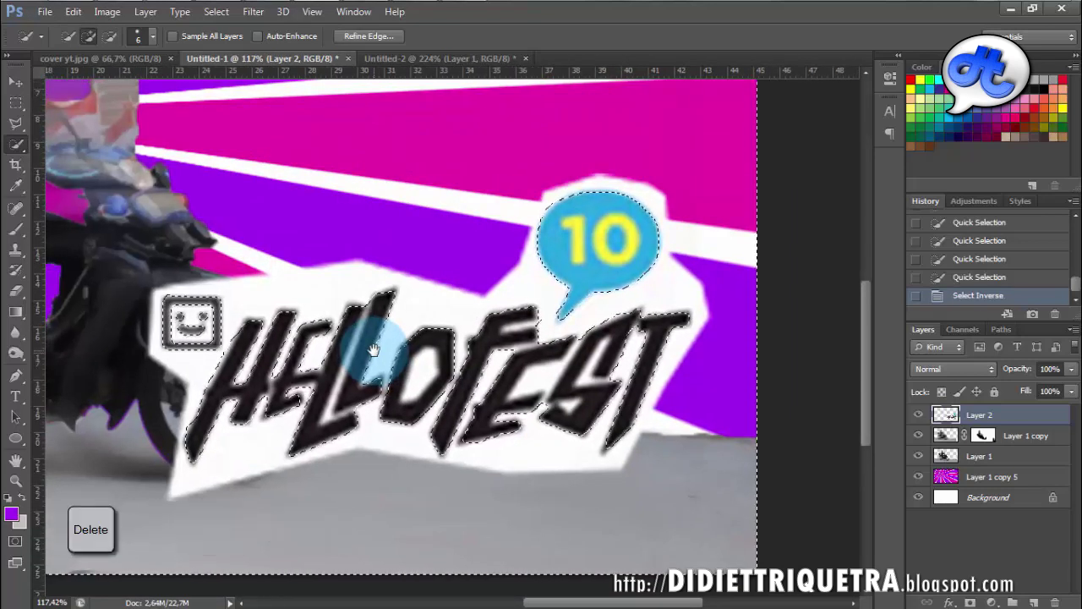
{"action": "key", "text": "ctrl+d"}
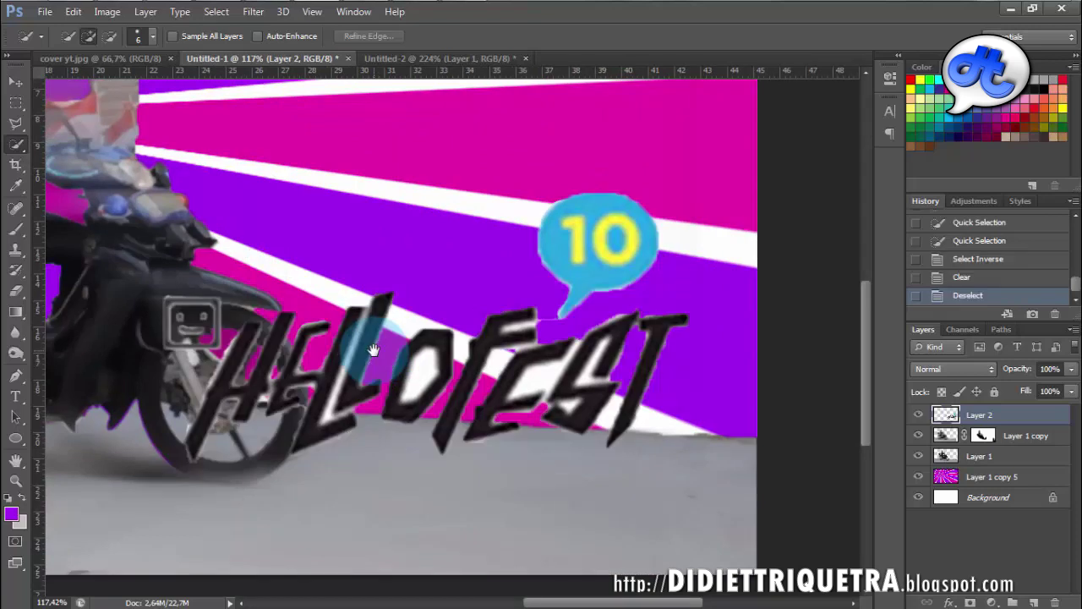
- Select and delete the leftover white between the two Ls and inside the O of HELLOFEST
{"action": "scroll", "coordinate": [356, 393], "scroll_direction": "up", "scroll_amount": 4}
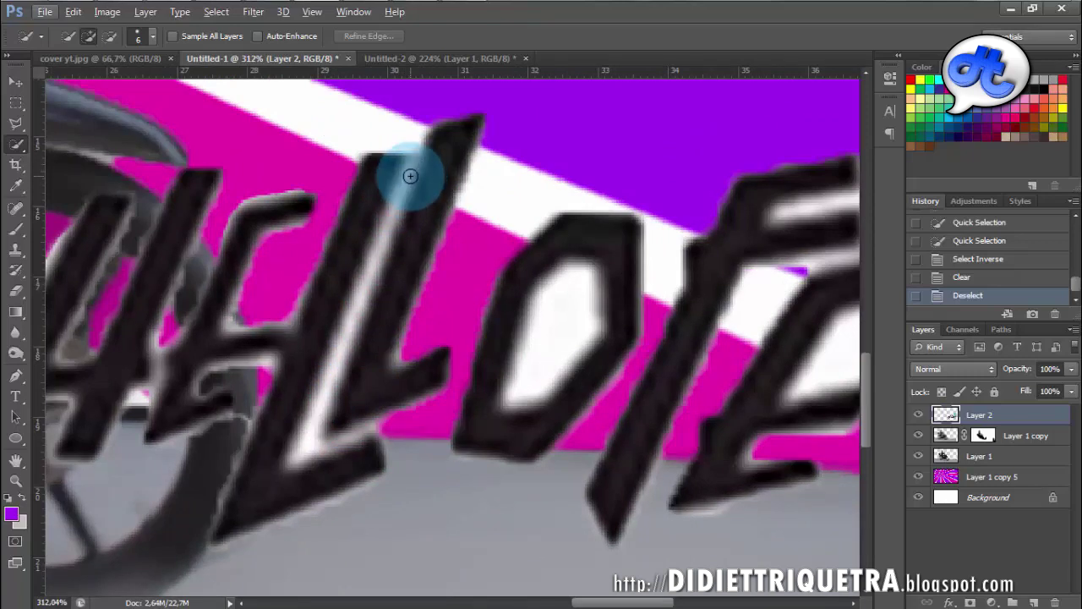
{"action": "mouse_move", "coordinate": [411, 162]}
{"action": "left_mouse_down"}
{"action": "mouse_move", "coordinate": [371, 437]}
{"action": "mouse_move", "coordinate": [297, 448]}
{"action": "mouse_move", "coordinate": [412, 161]}
{"action": "left_mouse_up"}
{"action": "key", "text": "ctrl+d"}
{"action": "key", "text": "Delete"}
{"action": "key", "text": "ctrl+d"}
{"action": "scroll", "coordinate": [524, 389], "scroll_direction": "down", "scroll_amount": 4}
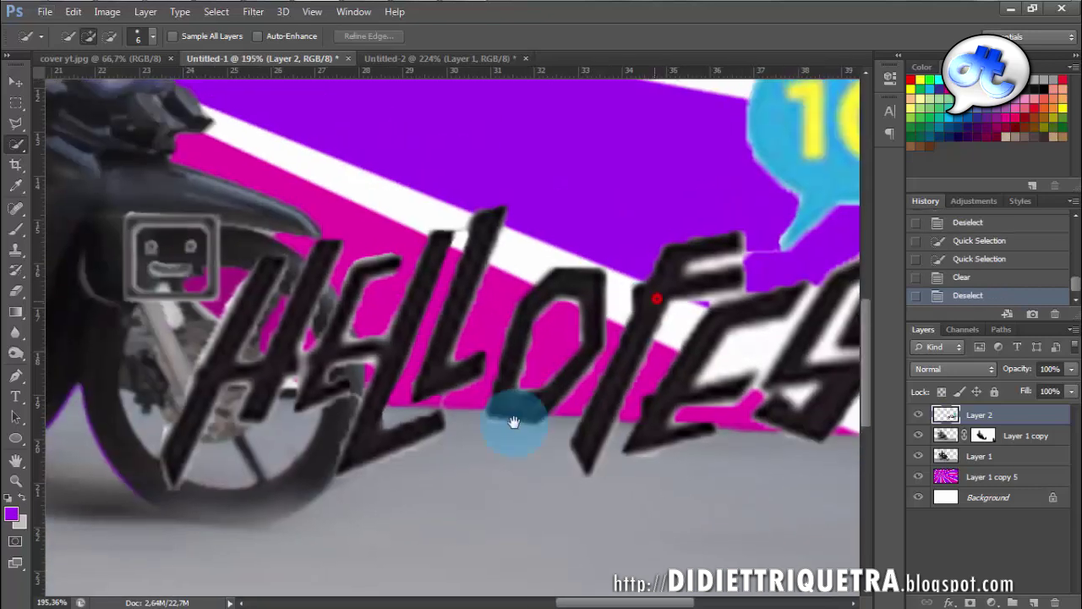
- Select the yellow digits 10 in the speech bubble and delete them to leave cut-out numerals
{"action": "scroll", "coordinate": [541, 253], "scroll_direction": "up", "scroll_amount": 2}
{"action": "left_click_drag", "start_coordinate": [580, 219], "coordinate": [581, 237]}
{"action": "left_click_drag", "start_coordinate": [619, 218], "coordinate": [655, 246]}
{"action": "left_click", "coordinate": [648, 212], "text": "alt"}
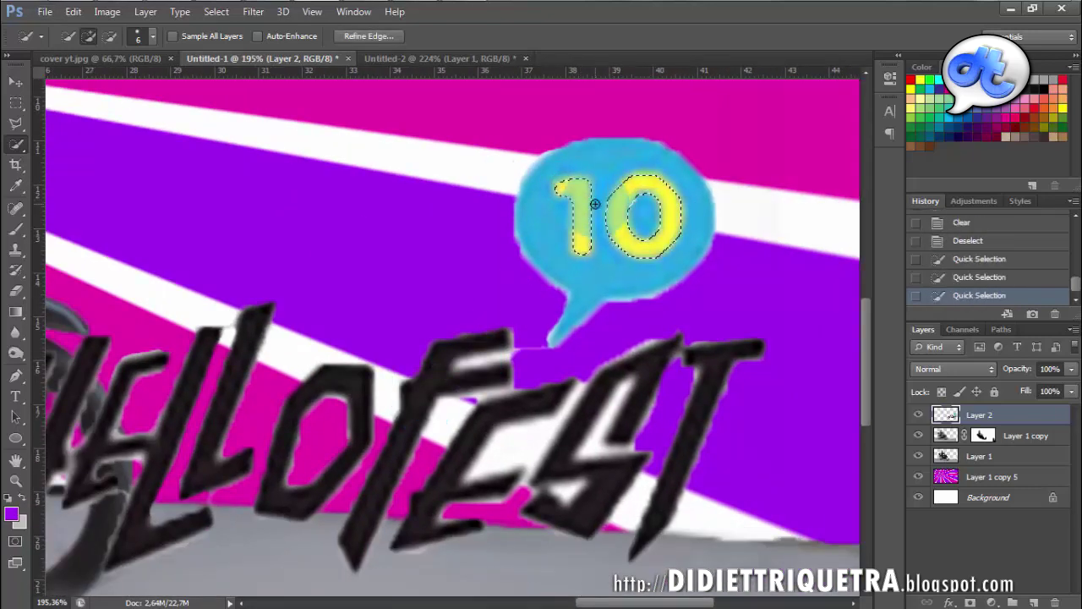
{"action": "key", "text": "ctrl+d"}
{"action": "key", "text": "ctrl+z"}
{"action": "key", "text": "Delete"}
{"action": "key", "text": "ctrl+d"}
- Select and delete the remaining white areas inside and between the F, E and S of HELLOFEST
{"action": "left_click_drag", "start_coordinate": [461, 362], "coordinate": [507, 355]}
{"action": "key", "text": "ctrl+d"}
{"action": "left_click_drag", "start_coordinate": [577, 387], "coordinate": [524, 446]}
{"action": "left_click", "coordinate": [563, 490]}
{"action": "left_click_drag", "start_coordinate": [623, 446], "coordinate": [637, 445]}
{"action": "key", "text": "Delete"}
{"action": "key", "text": "ctrl+d"}
{"action": "left_click_drag", "start_coordinate": [475, 361], "coordinate": [501, 357]}
{"action": "key", "text": "Delete"}
{"action": "left_click_drag", "start_coordinate": [473, 397], "coordinate": [505, 391]}
{"action": "key", "text": "Delete"}
{"action": "key", "text": "ctrl+d"}
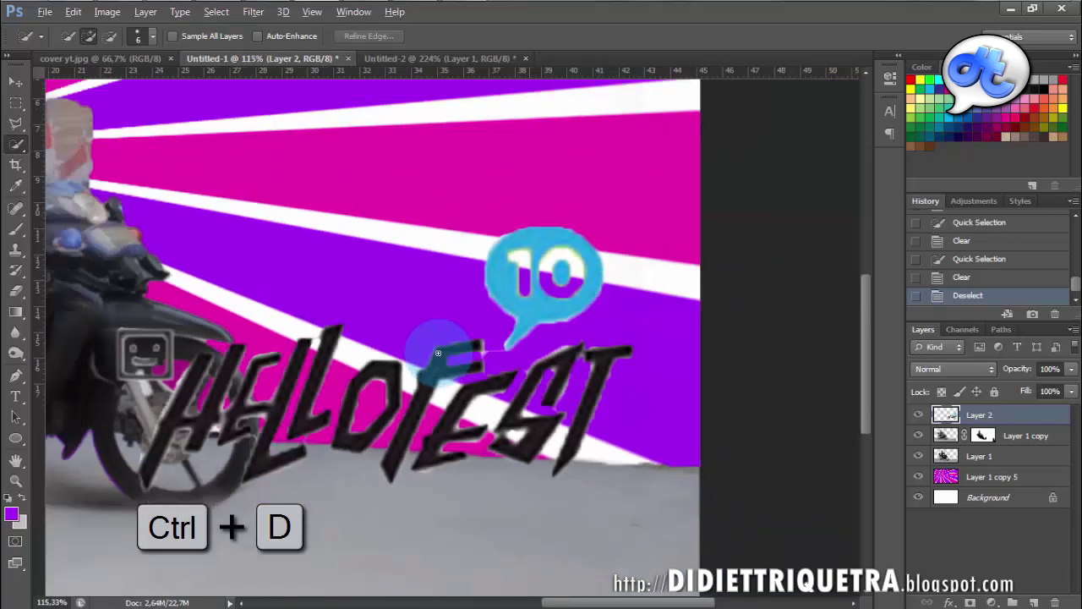
- Reposition the logo slightly and scale it down to about 90% toward the thumbnail's lower-right corner
{"action": "scroll", "coordinate": [447, 358], "scroll_direction": "down", "scroll_amount": 2}
{"action": "left_click", "coordinate": [14, 83]}
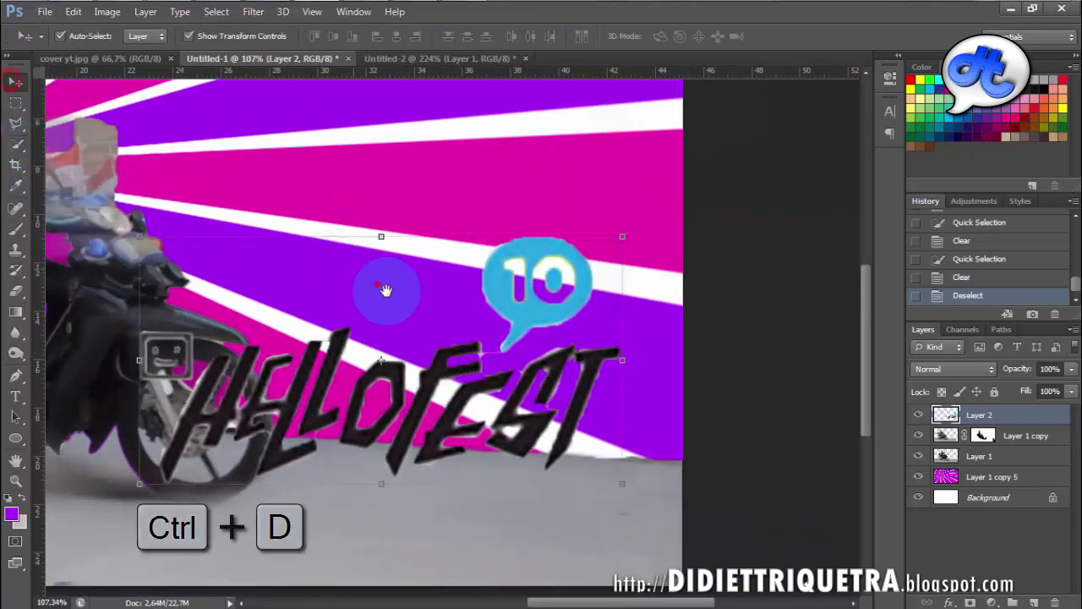
{"action": "left_click_drag", "start_coordinate": [378, 284], "coordinate": [455, 295]}
{"action": "left_click_drag", "start_coordinate": [429, 377], "coordinate": [435, 394]}
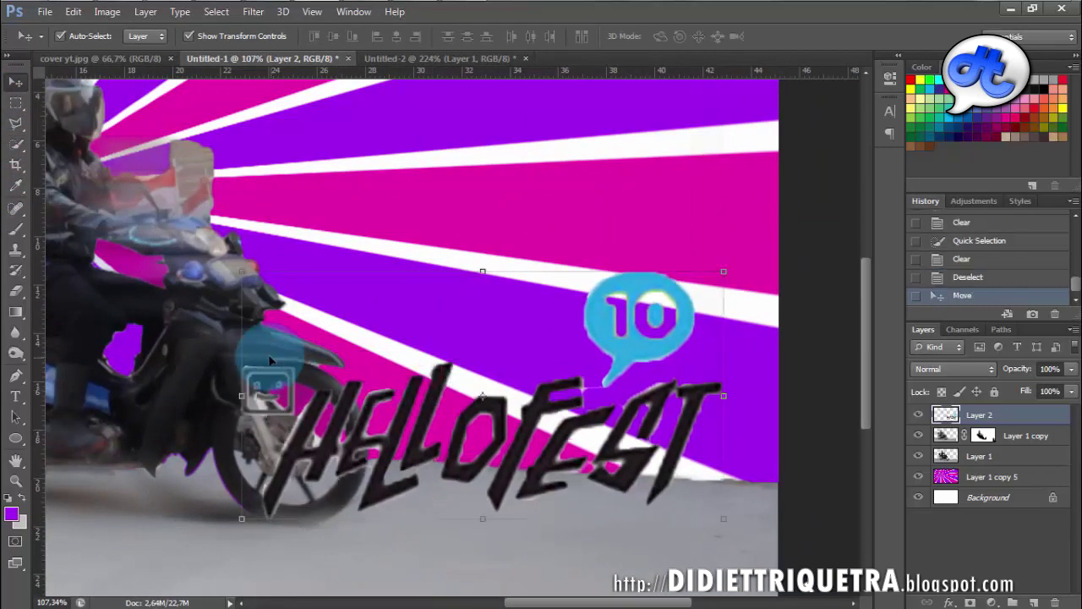
{"action": "left_click_drag", "start_coordinate": [243, 266], "coordinate": [277, 304]}
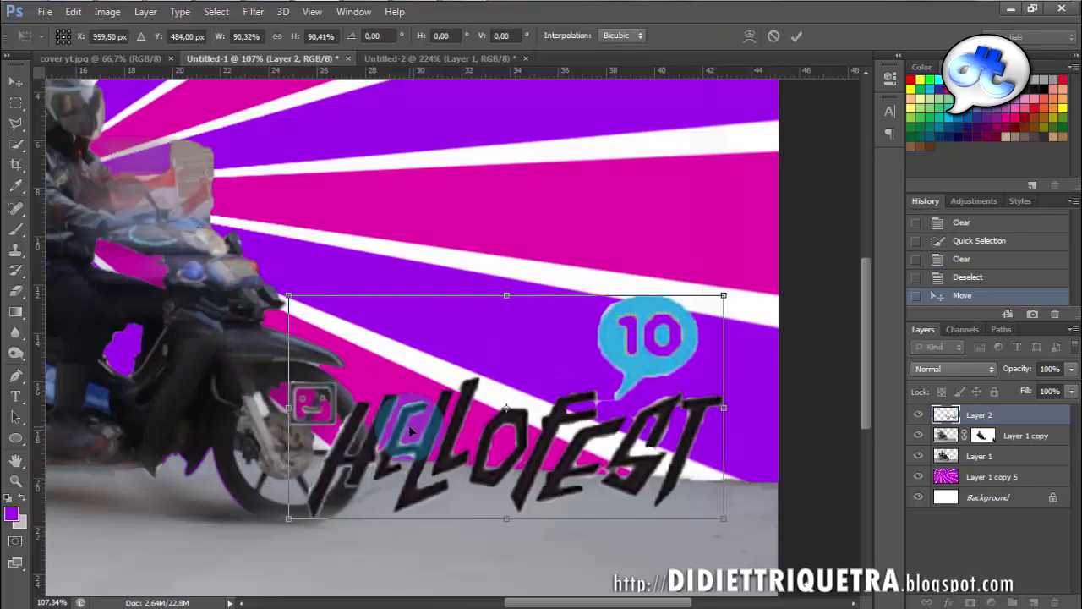
{"action": "key", "text": "Return"}
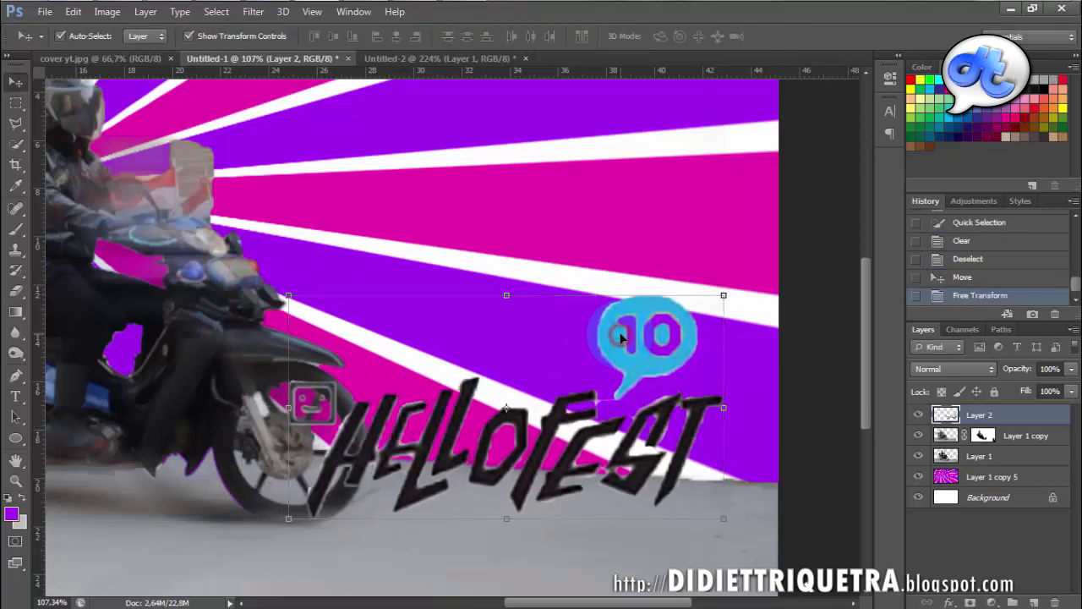
- Apply a white (ffffff) Color Overlay layer style to the HelloFest logo
{"action": "left_click", "coordinate": [143, 12]}
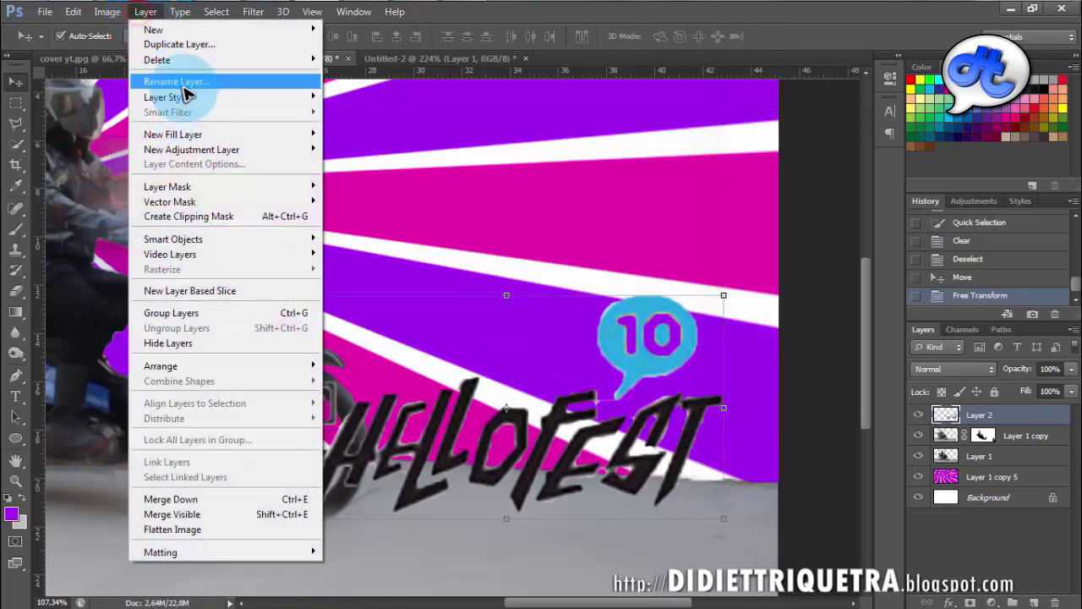
{"action": "mouse_move", "coordinate": [271, 97]}
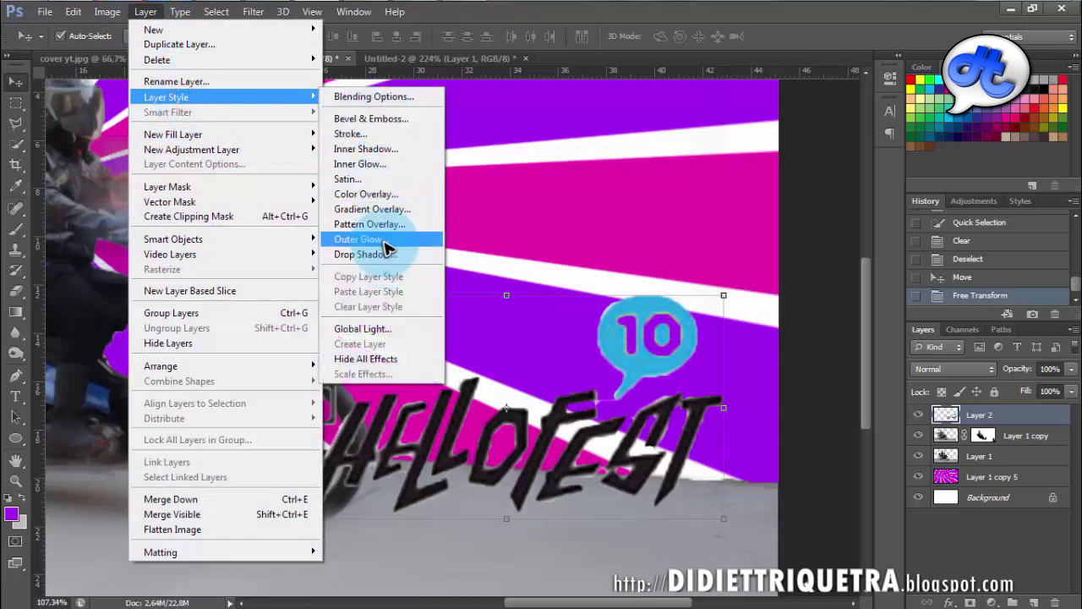
{"action": "left_click", "coordinate": [398, 208]}
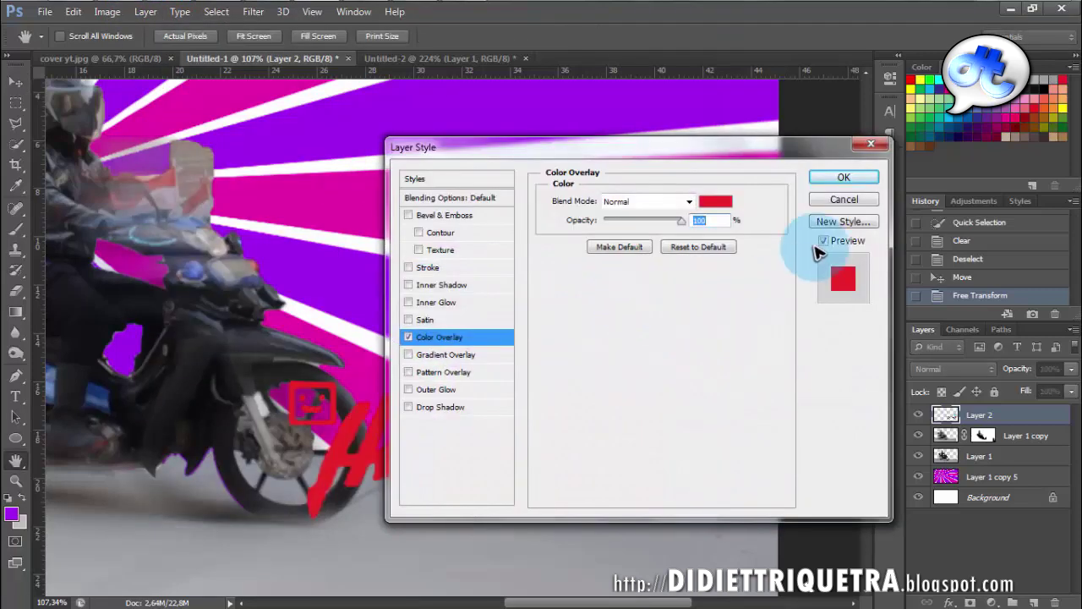
{"action": "left_click", "coordinate": [720, 203]}
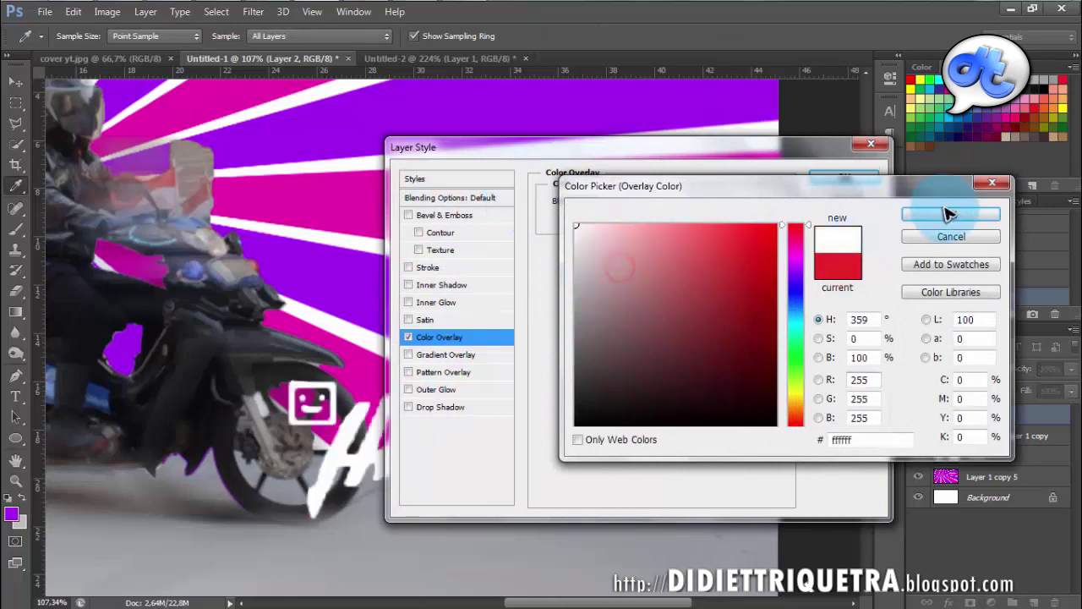
{"action": "left_click", "coordinate": [950, 214]}
{"action": "left_click_drag", "start_coordinate": [617, 152], "coordinate": [828, 179]}
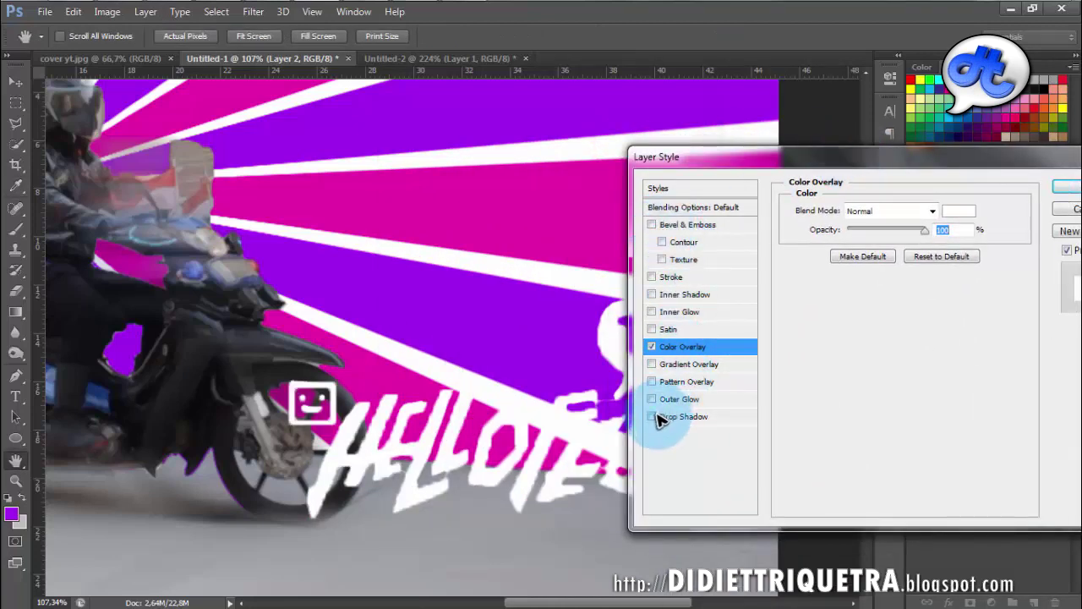
- Try a drop shadow on the HelloFest logo
{"action": "left_click_drag", "start_coordinate": [734, 164], "coordinate": [806, 86]}
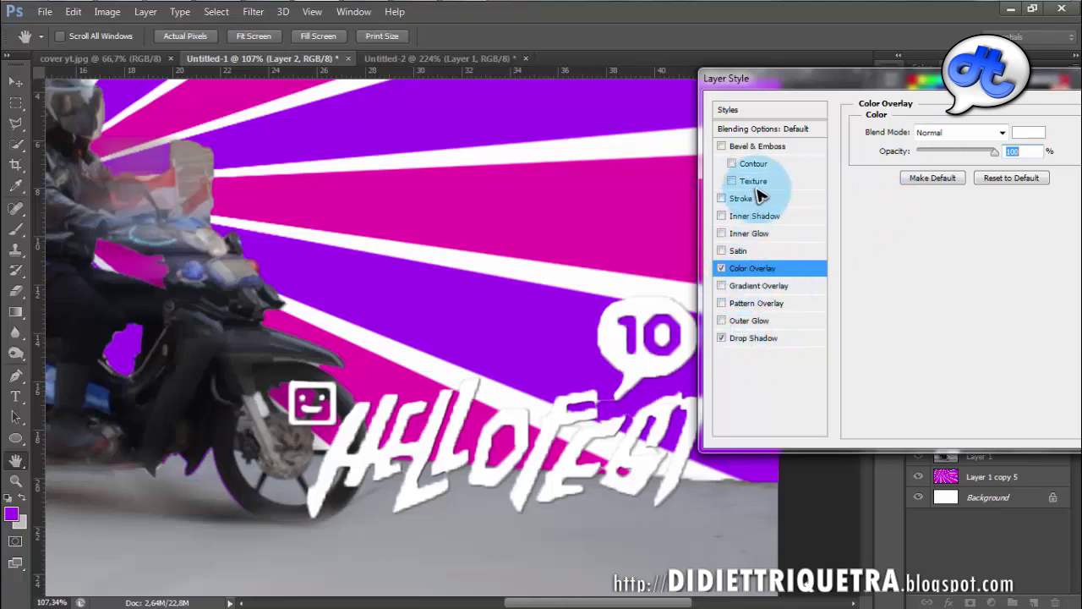
{"action": "left_click", "coordinate": [744, 340]}
{"action": "left_click", "coordinate": [721, 338]}
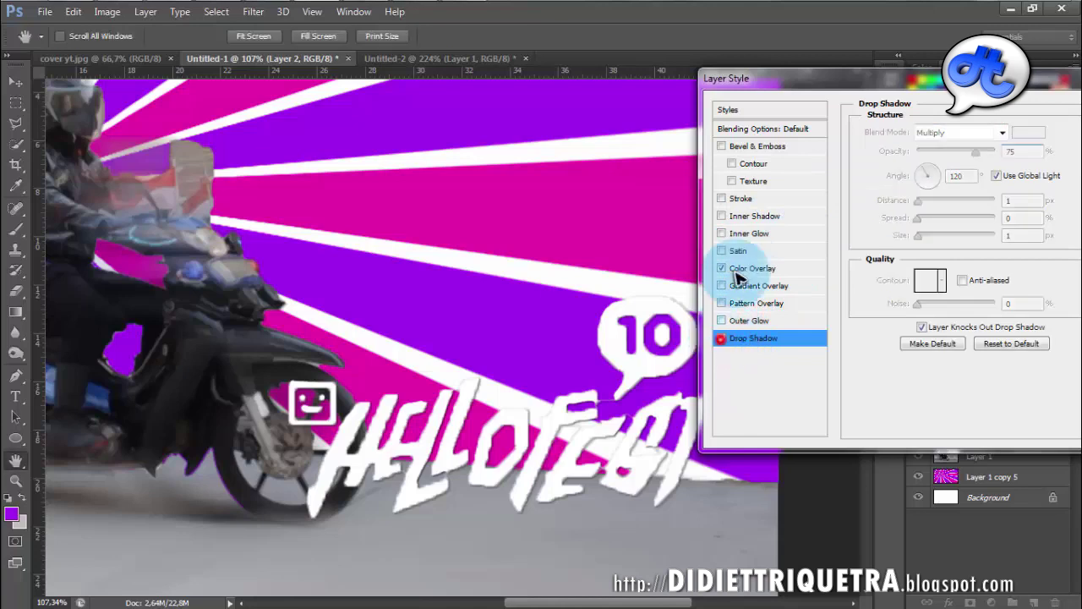
- Add a black outside stroke of 7 px to the HelloFest logo and apply the layer style
{"action": "left_click", "coordinate": [721, 199]}
{"action": "left_click", "coordinate": [740, 200]}
{"action": "left_click_drag", "start_coordinate": [921, 131], "coordinate": [924, 133]}
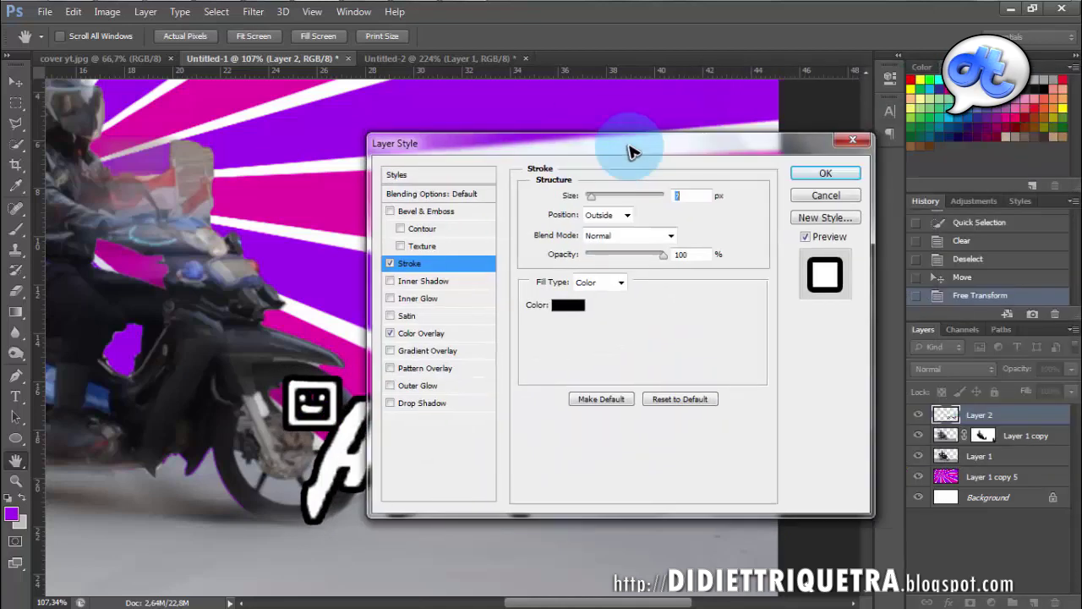
{"action": "left_click", "coordinate": [826, 172]}
{"action": "key", "text": "v"}
{"action": "scroll", "coordinate": [595, 395], "scroll_direction": "down", "scroll_amount": 1}
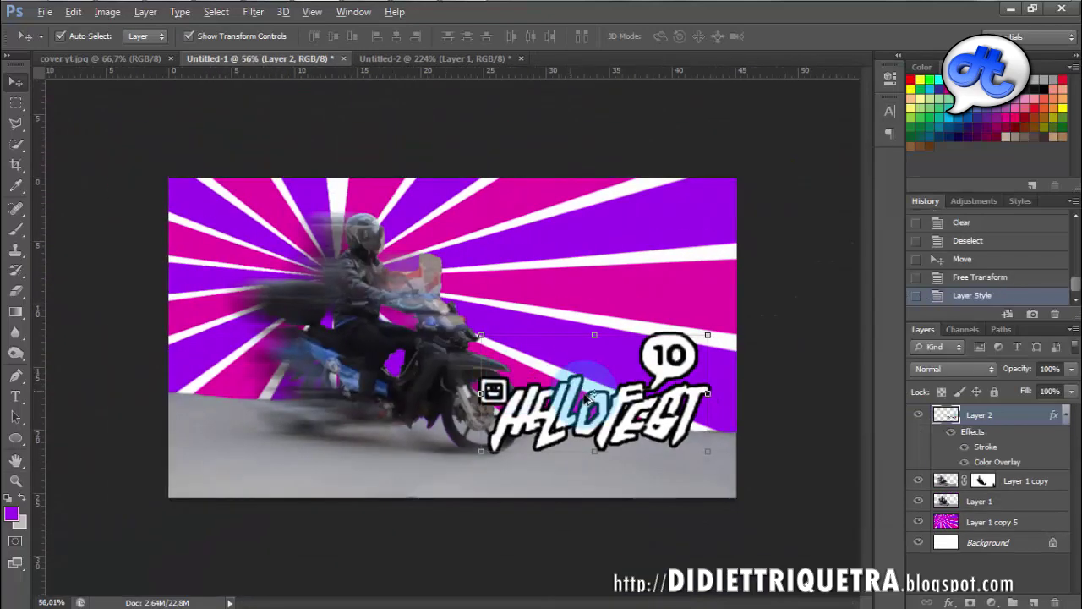
- Move the HelloFest logo lower, scale it down to about 92%, and place it in the thumbnail's lower-right corner
{"action": "left_click_drag", "start_coordinate": [572, 417], "coordinate": [572, 445]}
{"action": "left_click_drag", "start_coordinate": [487, 362], "coordinate": [510, 373]}
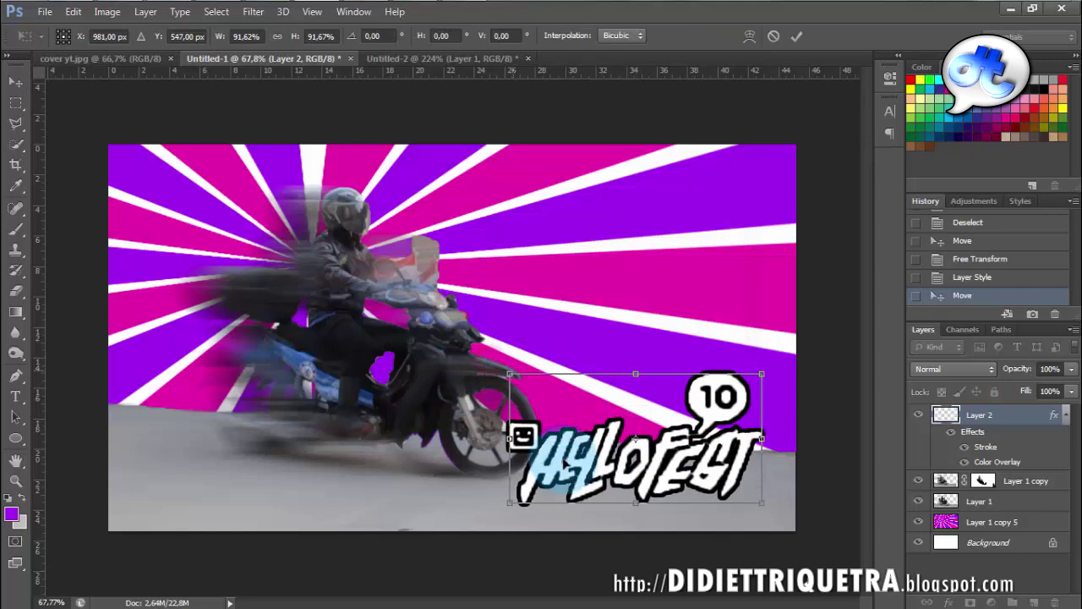
{"action": "left_click_drag", "start_coordinate": [571, 459], "coordinate": [577, 453]}
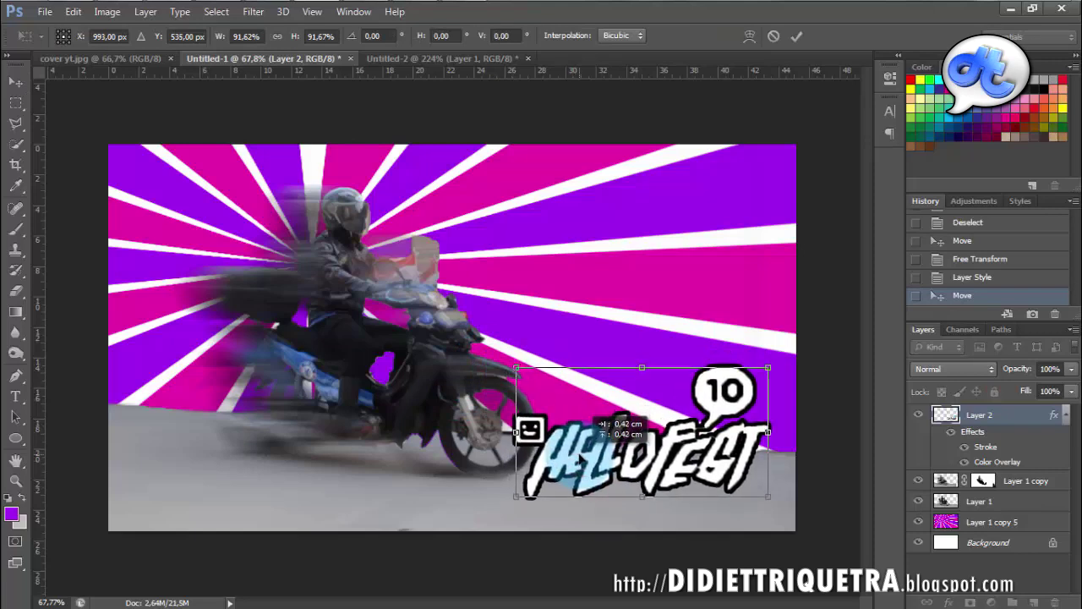
{"action": "left_click", "coordinate": [837, 350]}
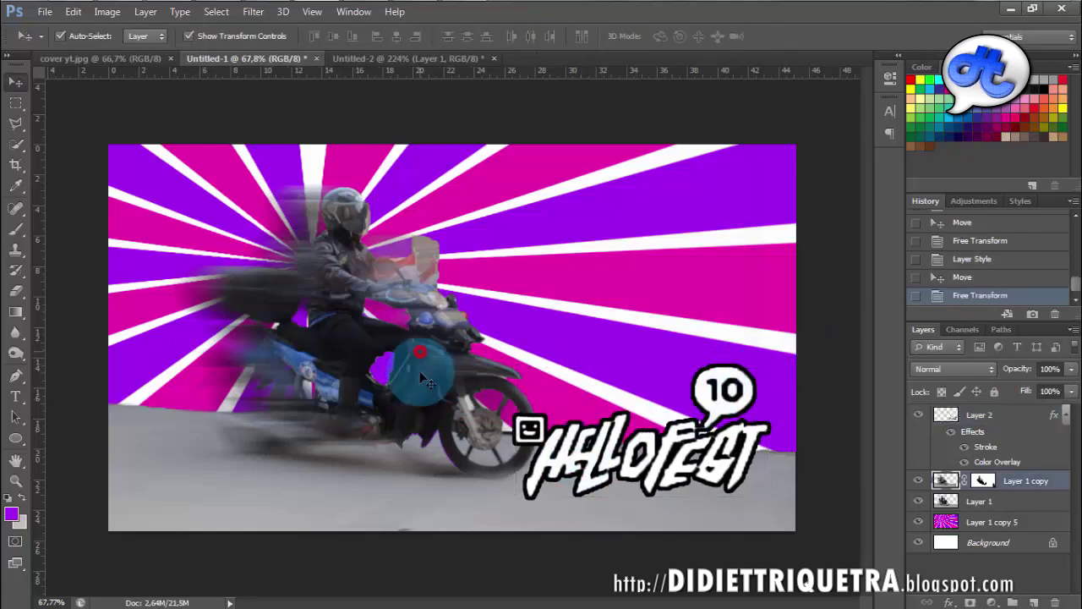
- Select both rider layers, enlarge them together to about 122%, and adjust their position over the sunburst
{"action": "left_click", "coordinate": [419, 352]}
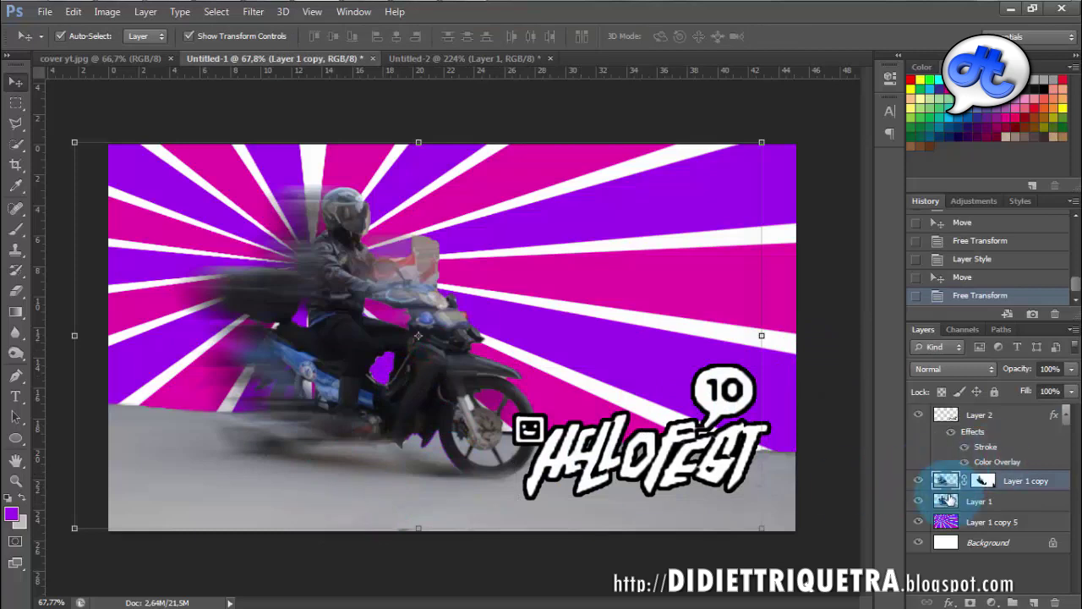
{"action": "left_click", "coordinate": [947, 500], "text": "shift"}
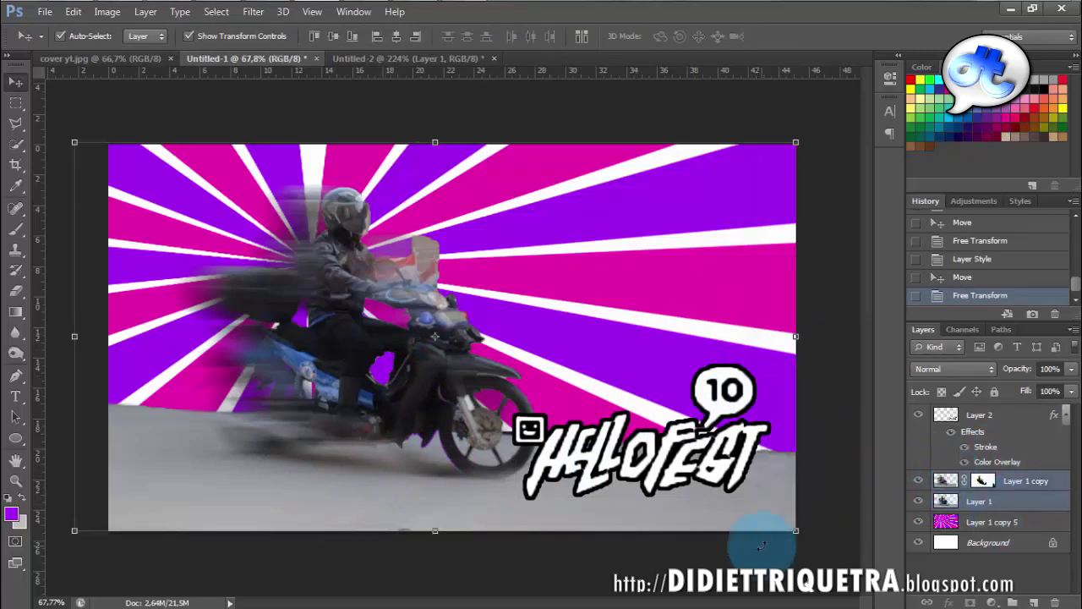
{"action": "left_click_drag", "start_coordinate": [790, 529], "coordinate": [869, 572]}
{"action": "left_click_drag", "start_coordinate": [75, 142], "coordinate": [12, 94]}
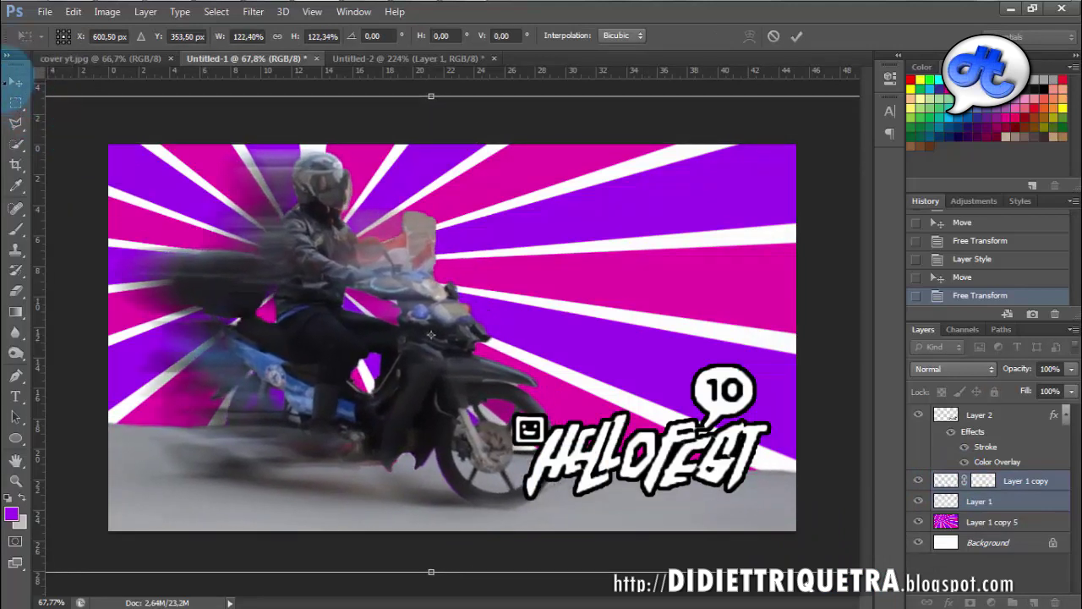
{"action": "left_click_drag", "start_coordinate": [431, 379], "coordinate": [431, 382]}
{"action": "key", "text": "Return"}
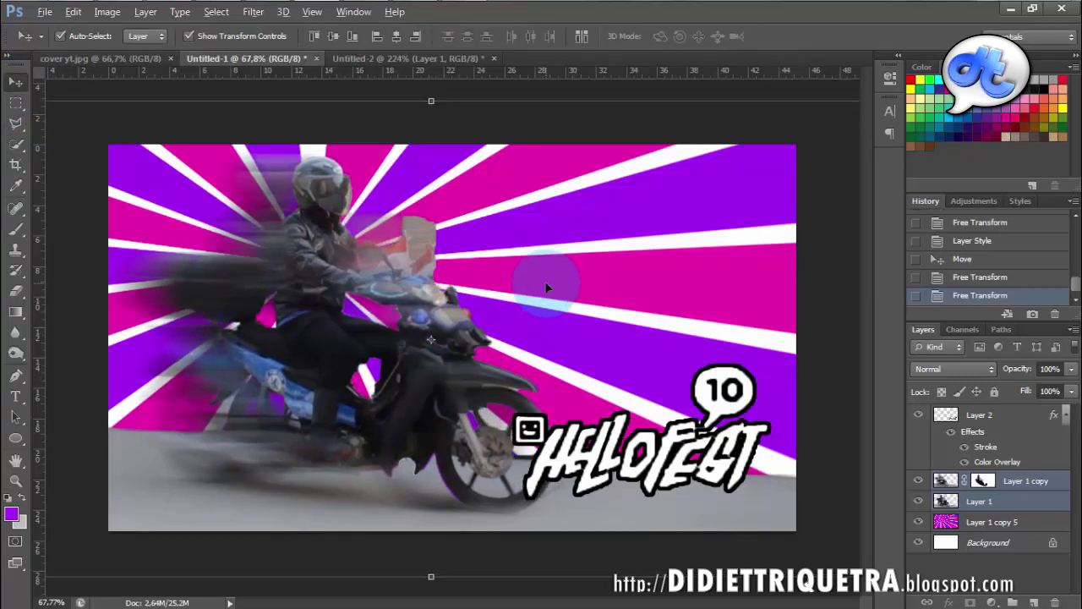
- Check the reference cover yt.jpg and add white Nexa Bold text reading BIker above the sunburst layer of the thumbnail
{"action": "scroll", "coordinate": [548, 290], "scroll_direction": "down", "scroll_amount": 2}
{"action": "scroll", "coordinate": [546, 295], "scroll_direction": "up", "scroll_amount": 1}
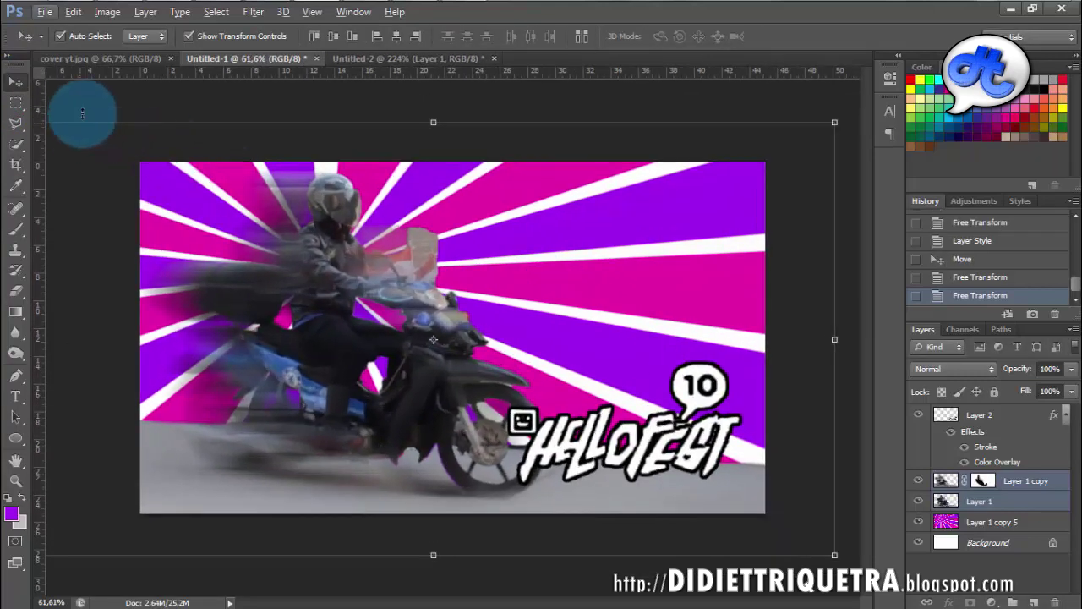
{"action": "left_click", "coordinate": [118, 58]}
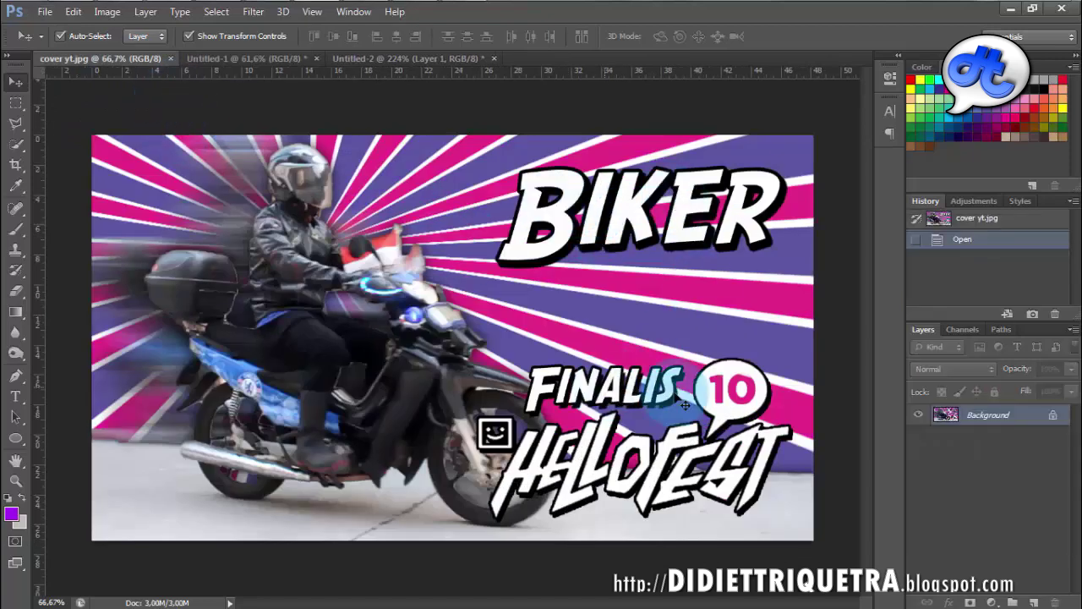
{"action": "left_click", "coordinate": [273, 62]}
{"action": "left_click", "coordinate": [620, 292]}
{"action": "left_click", "coordinate": [15, 395]}
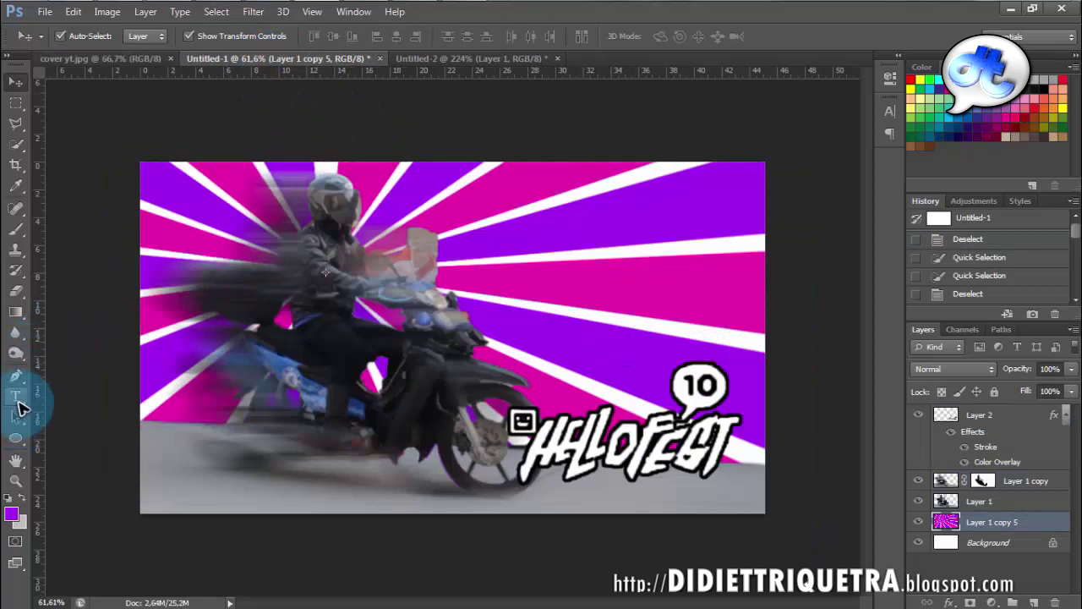
{"action": "left_click", "coordinate": [549, 243]}
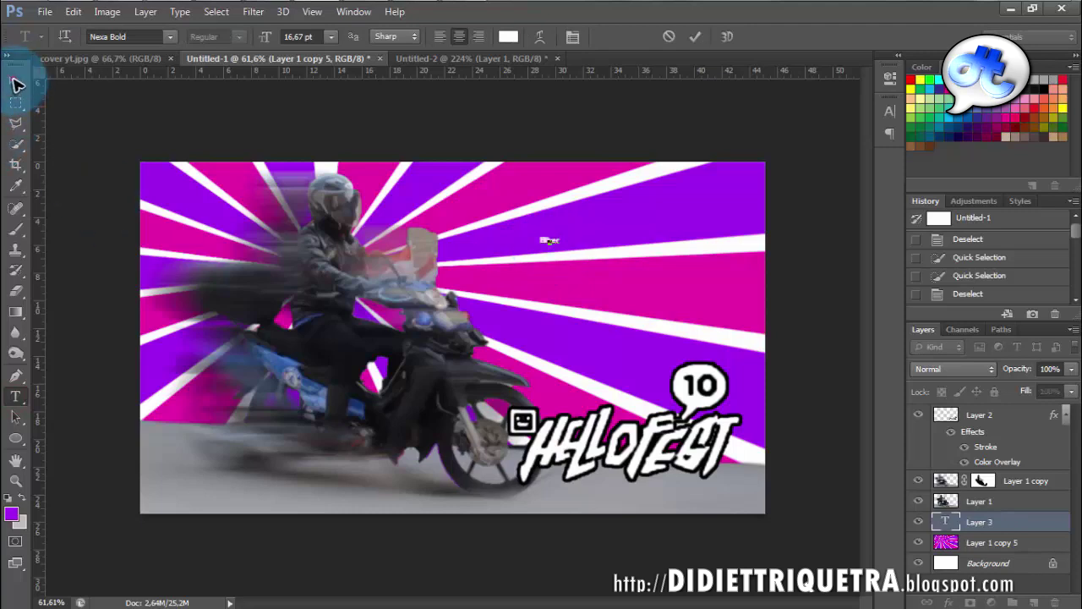
{"action": "left_click", "coordinate": [17, 85]}
- Scale the title text up to about 169 pt and place it in the thumbnail's upper-right area
{"action": "key", "text": "ctrl+t"}
{"action": "left_click_drag", "start_coordinate": [615, 254], "coordinate": [735, 330]}
{"action": "left_click_drag", "start_coordinate": [625, 265], "coordinate": [567, 229]}
{"action": "key", "text": "Return"}
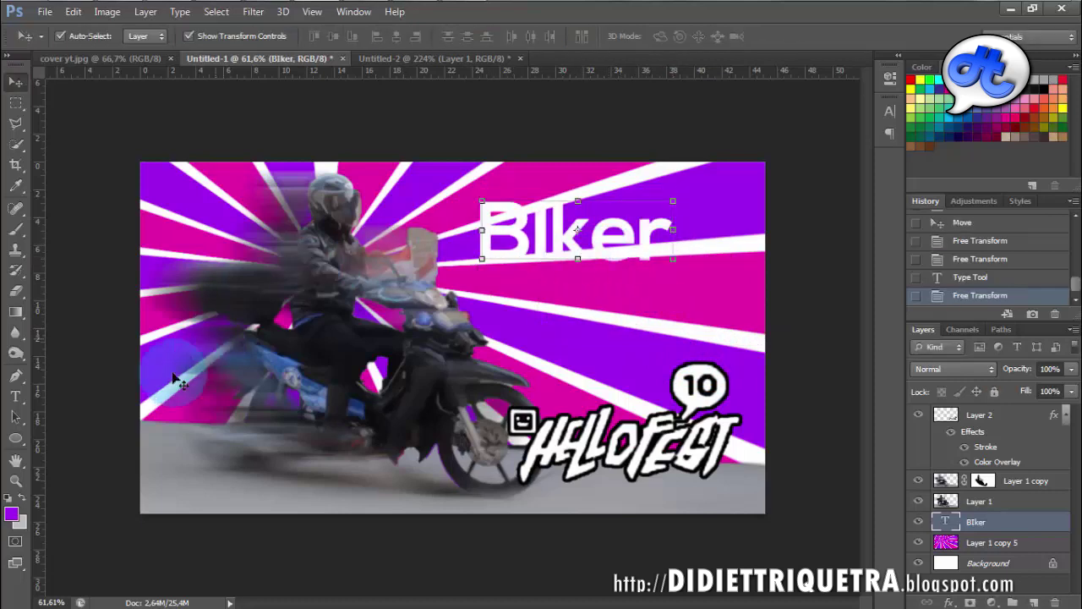
- Correct the title's second letter so it reads Biker, and enlarge the text to about 236 pt
{"action": "left_click", "coordinate": [15, 396]}
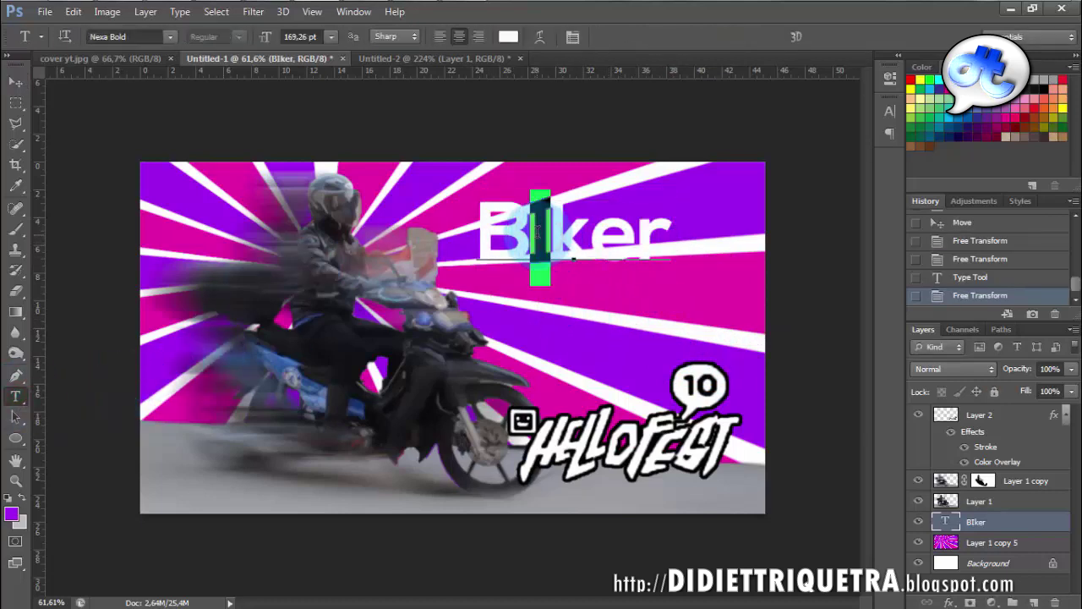
{"action": "left_click", "coordinate": [541, 237]}
{"action": "left_click", "coordinate": [17, 87]}
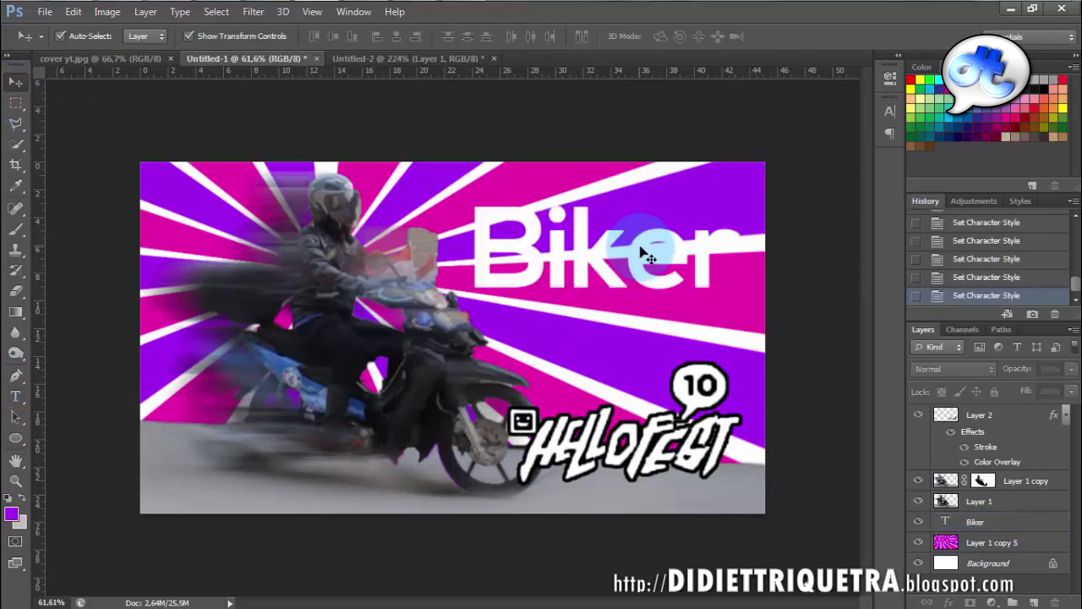
- Try the SF Comic Script Condensed and SF Comic Script Extended fonts on the Biker title
{"action": "left_click", "coordinate": [644, 250]}
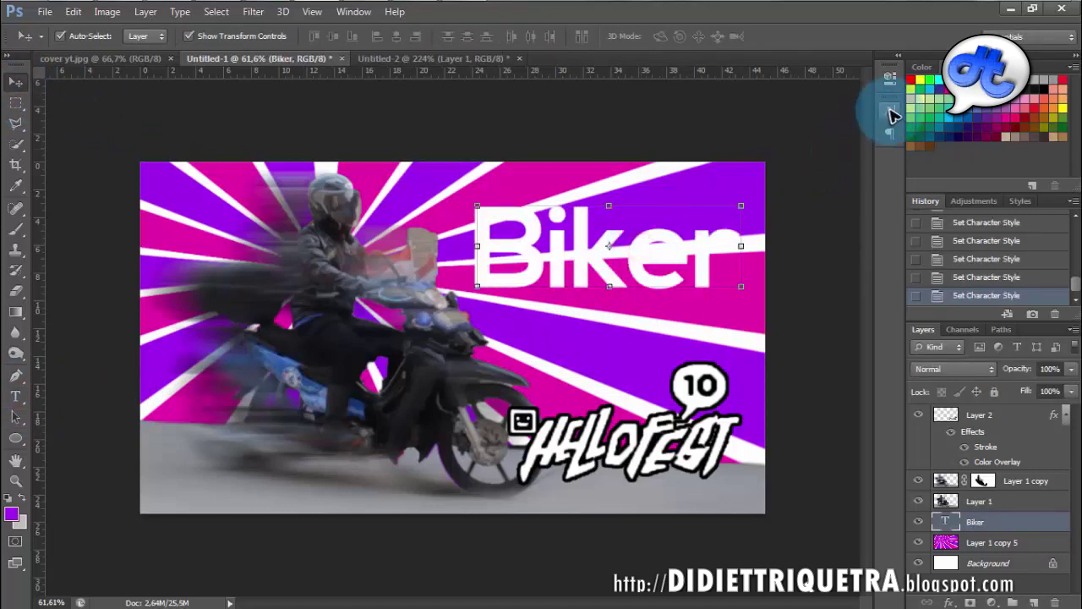
{"action": "left_click", "coordinate": [889, 111]}
{"action": "left_click", "coordinate": [749, 119]}
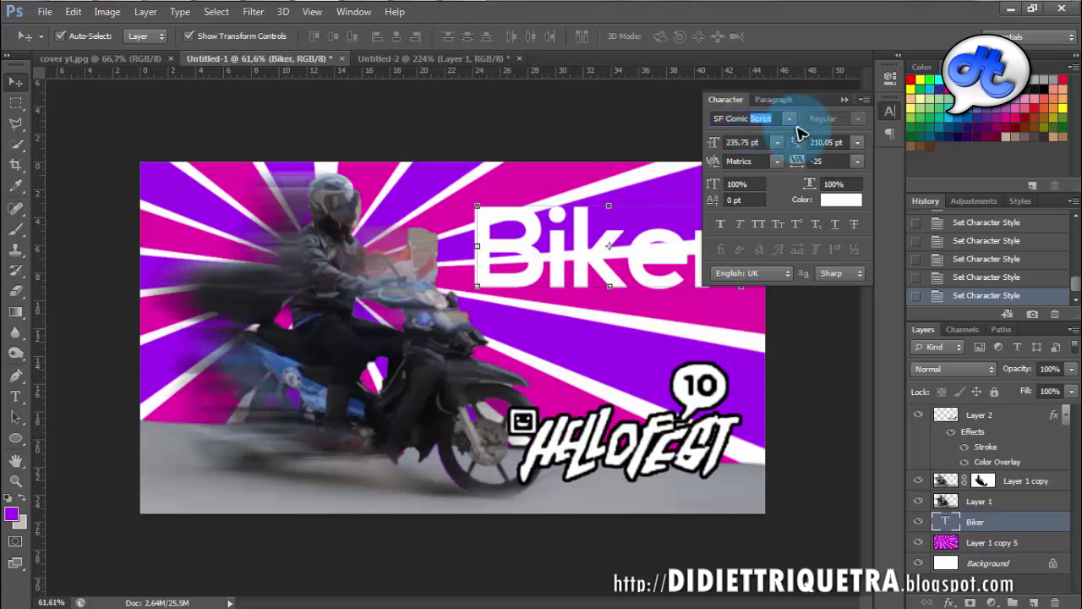
{"action": "left_click", "coordinate": [788, 119]}
{"action": "left_click", "coordinate": [910, 154]}
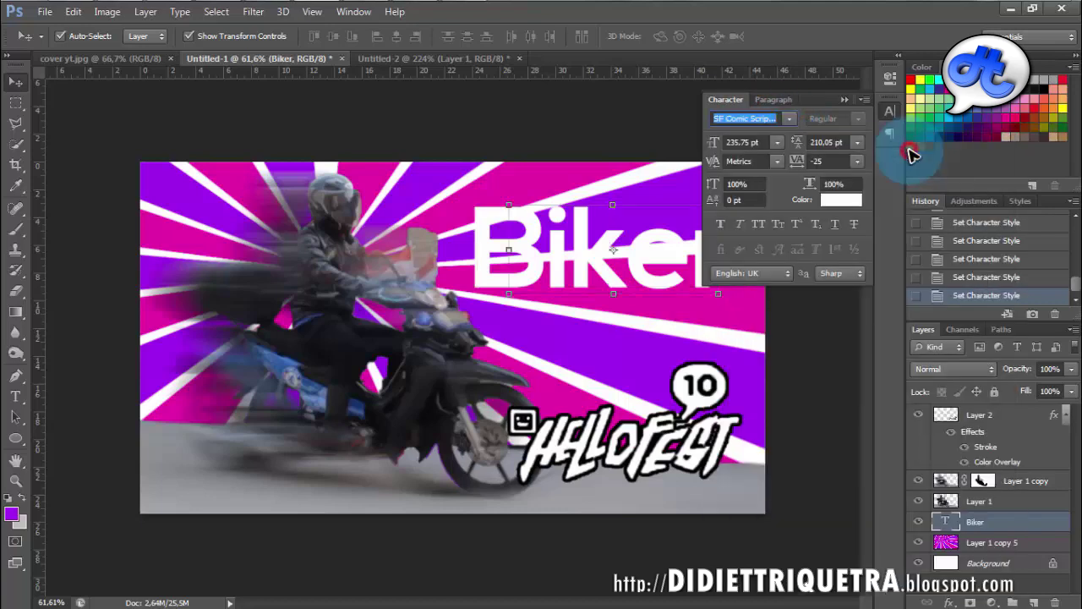
{"action": "left_click", "coordinate": [789, 119]}
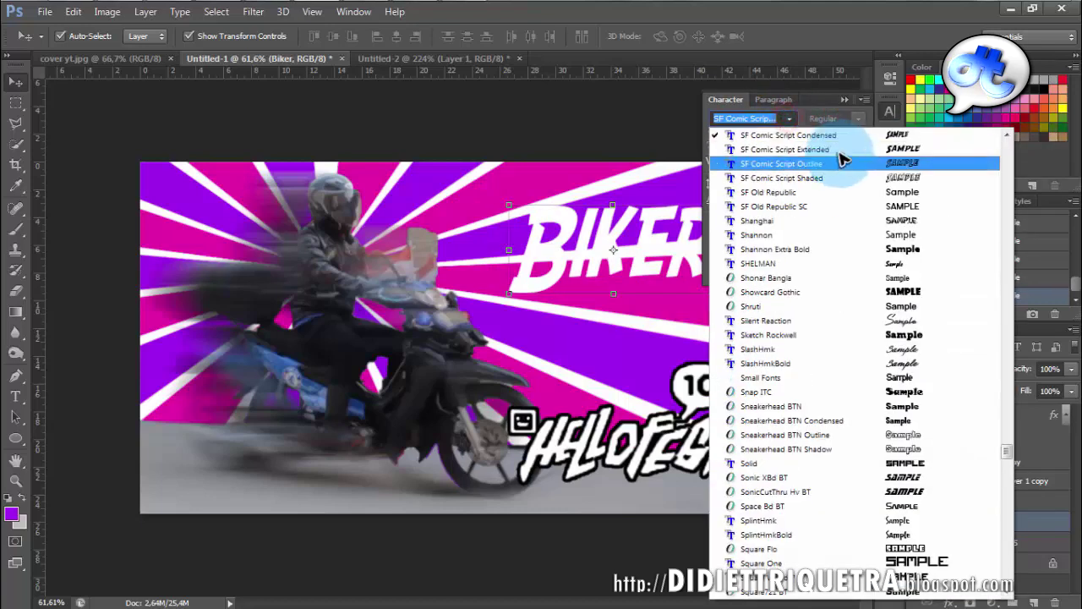
{"action": "left_click", "coordinate": [842, 150]}
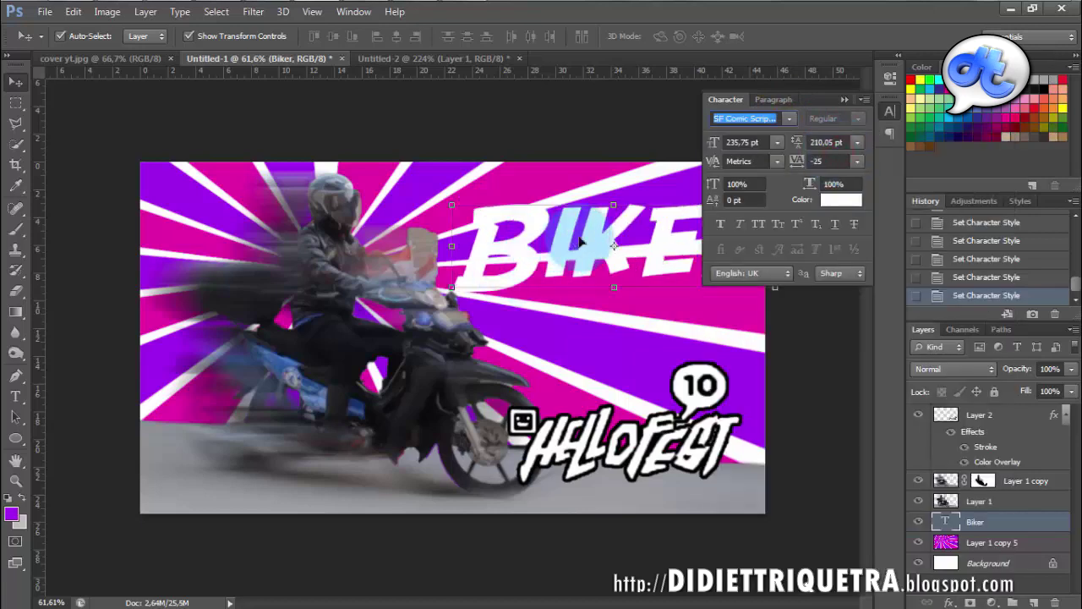
{"action": "left_click", "coordinate": [788, 119]}
{"action": "scroll", "coordinate": [837, 190], "scroll_direction": "up", "scroll_amount": 1}
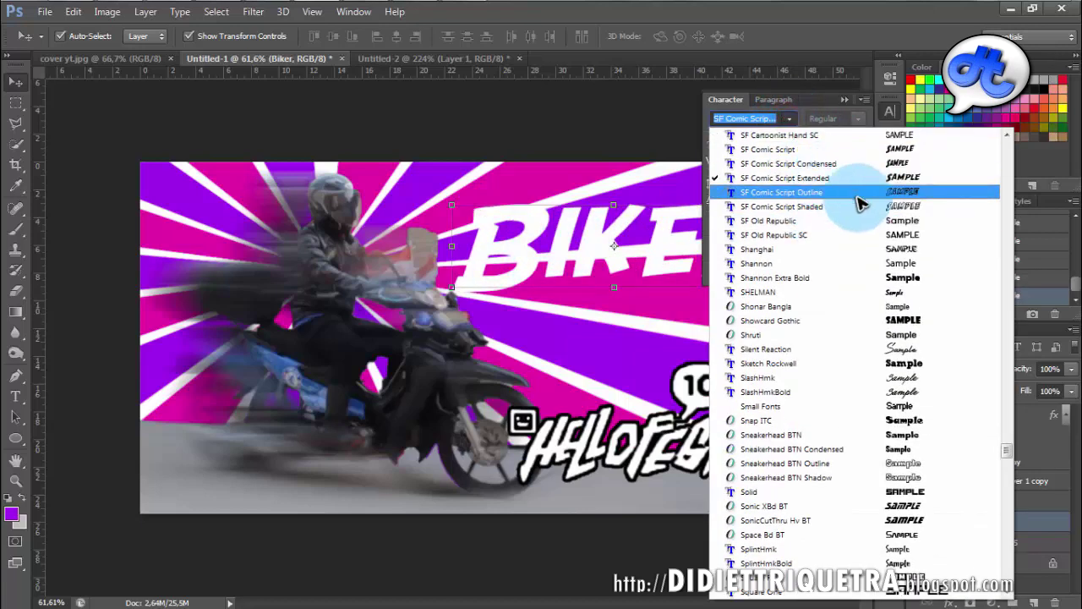
{"action": "left_click", "coordinate": [888, 166]}
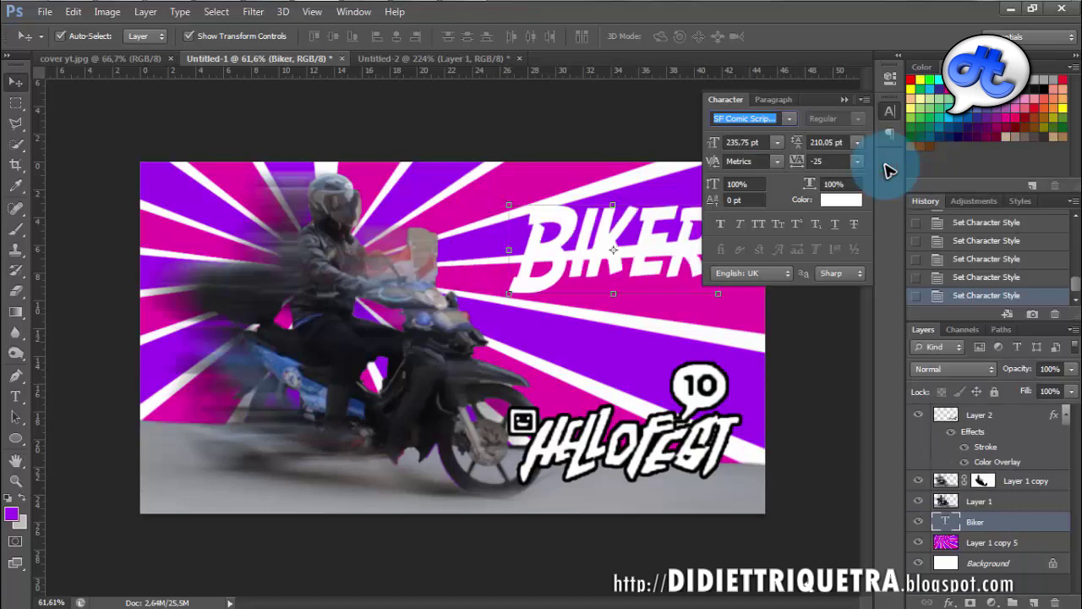
- Set the Biker title's font to SF Comic Script and move the title slightly up and to the right
{"action": "left_click", "coordinate": [788, 120]}
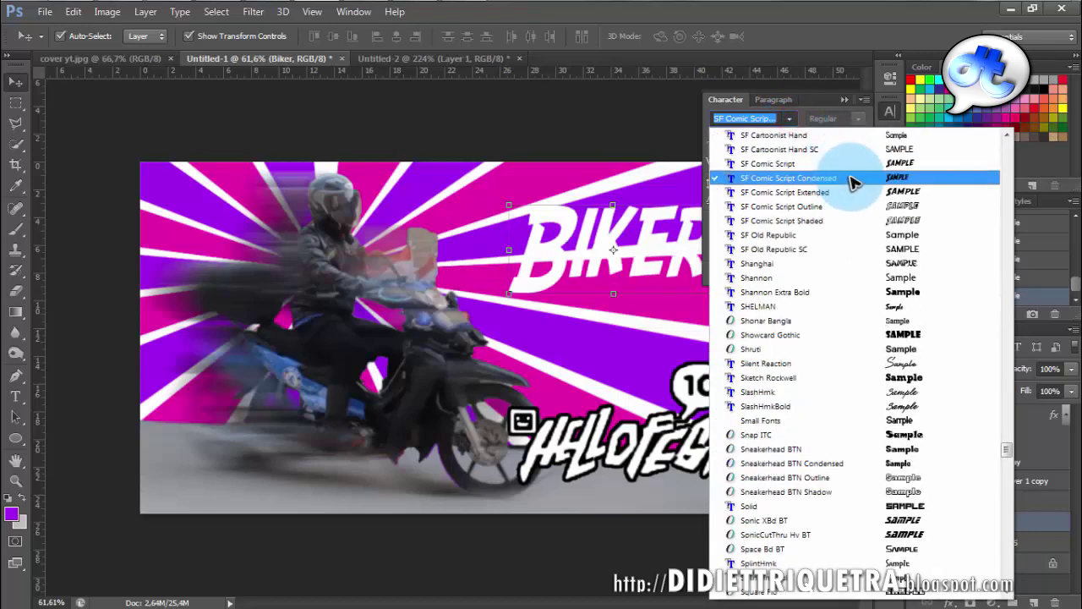
{"action": "left_click", "coordinate": [875, 163]}
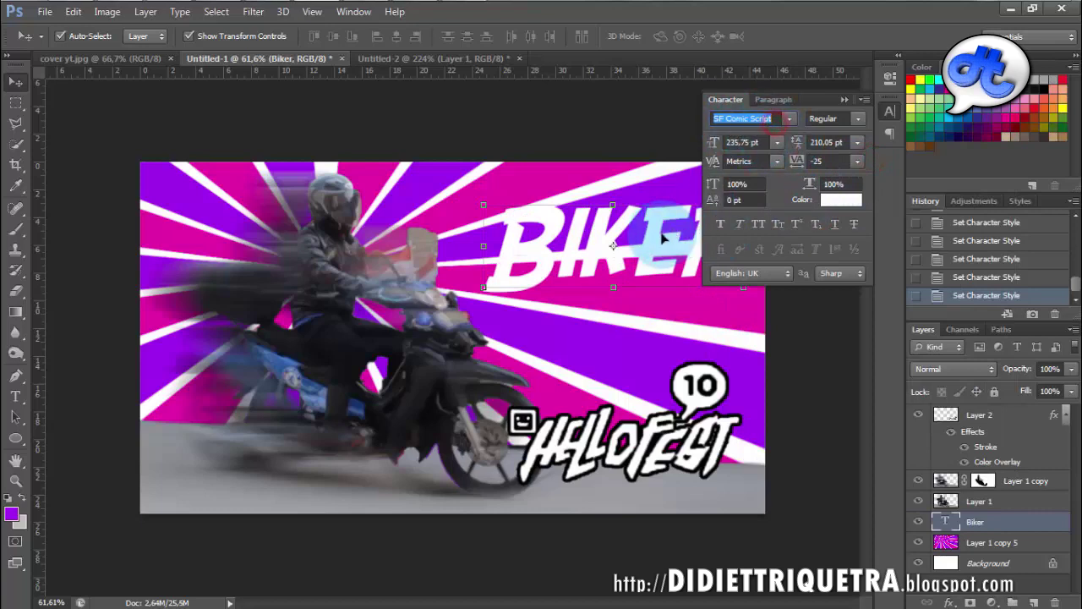
{"action": "left_click", "coordinate": [889, 110]}
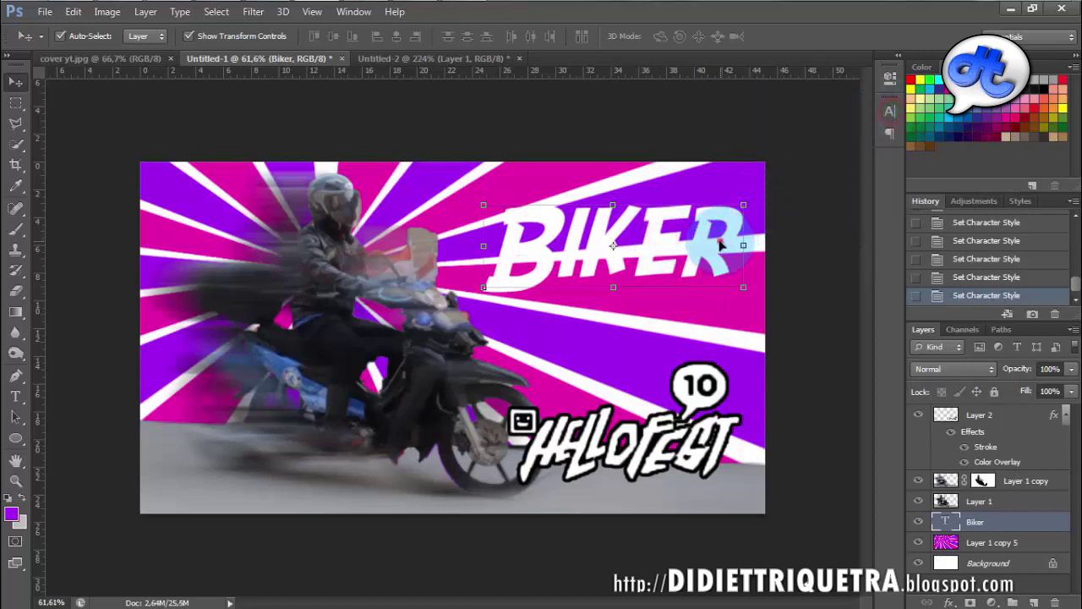
{"action": "left_click_drag", "start_coordinate": [715, 246], "coordinate": [725, 231]}
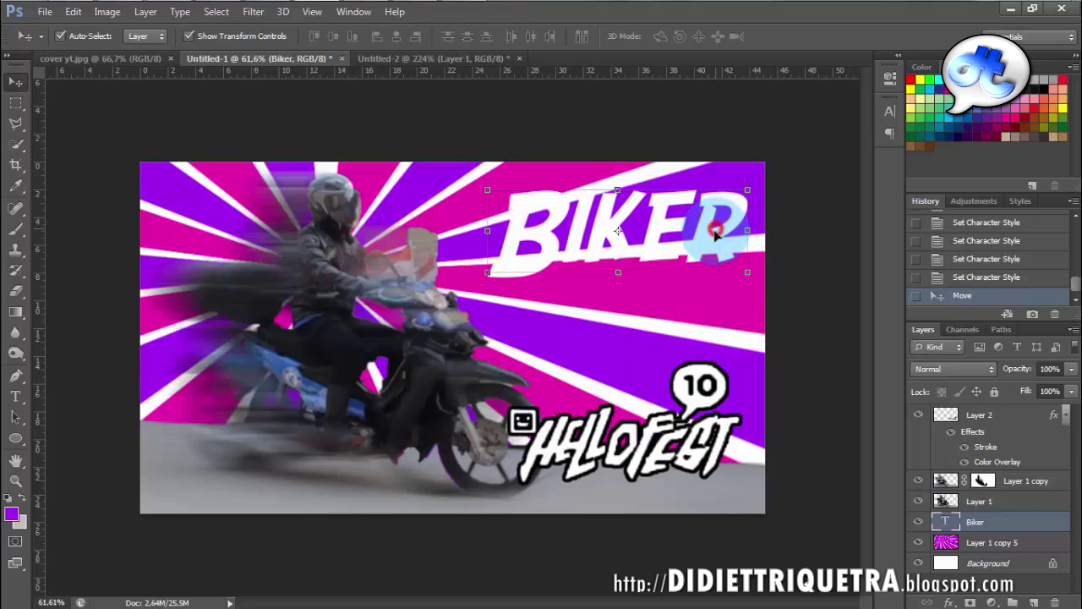
- Apply a black outside Stroke layer style of 8 px to the Biker title
{"action": "left_click", "coordinate": [145, 12]}
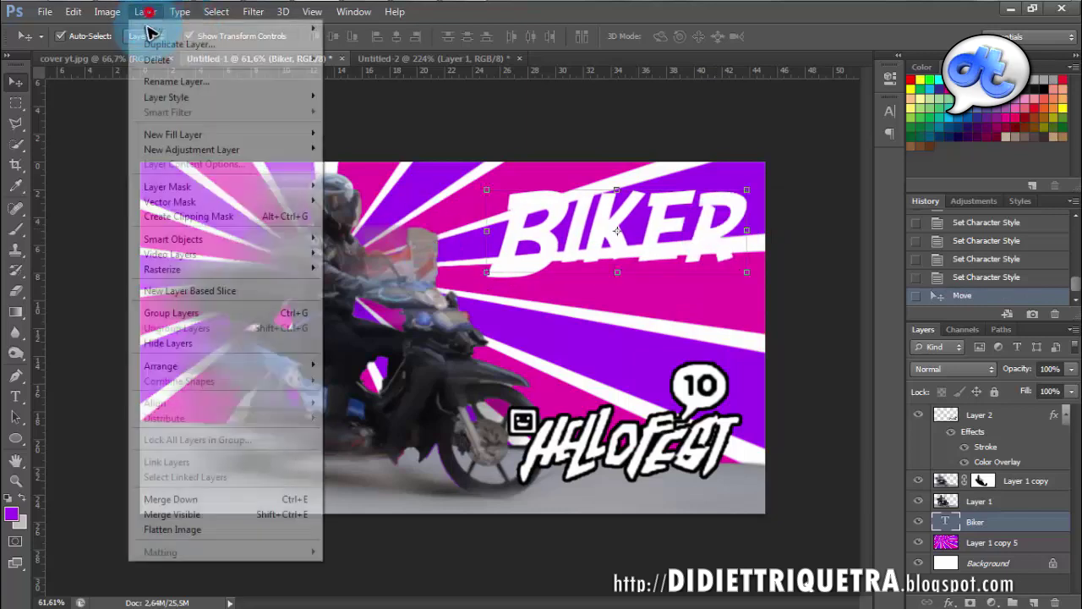
{"action": "mouse_move", "coordinate": [135, 96]}
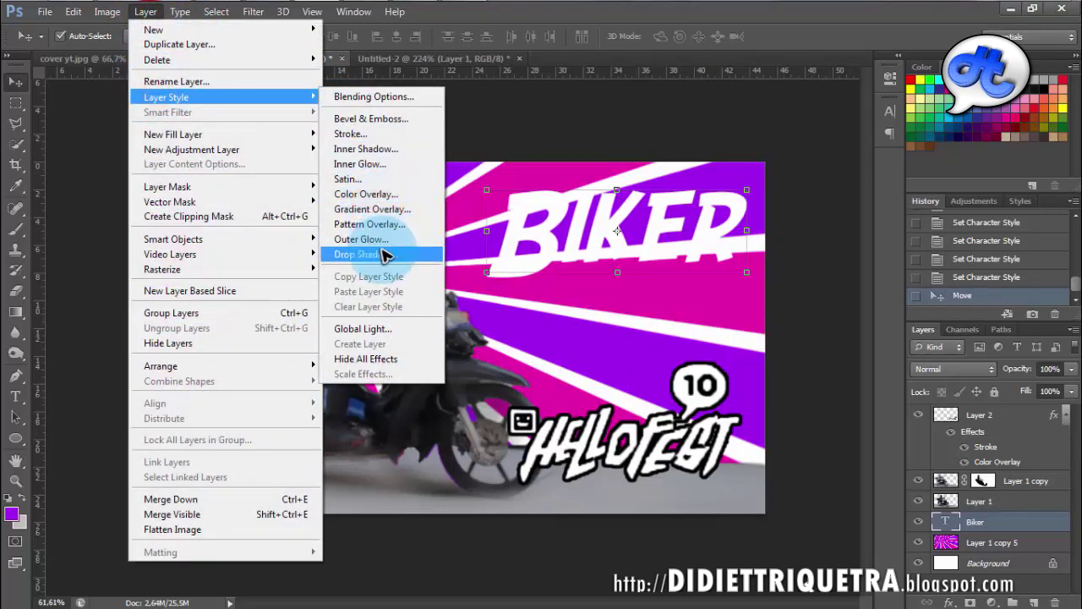
{"action": "left_click", "coordinate": [400, 137]}
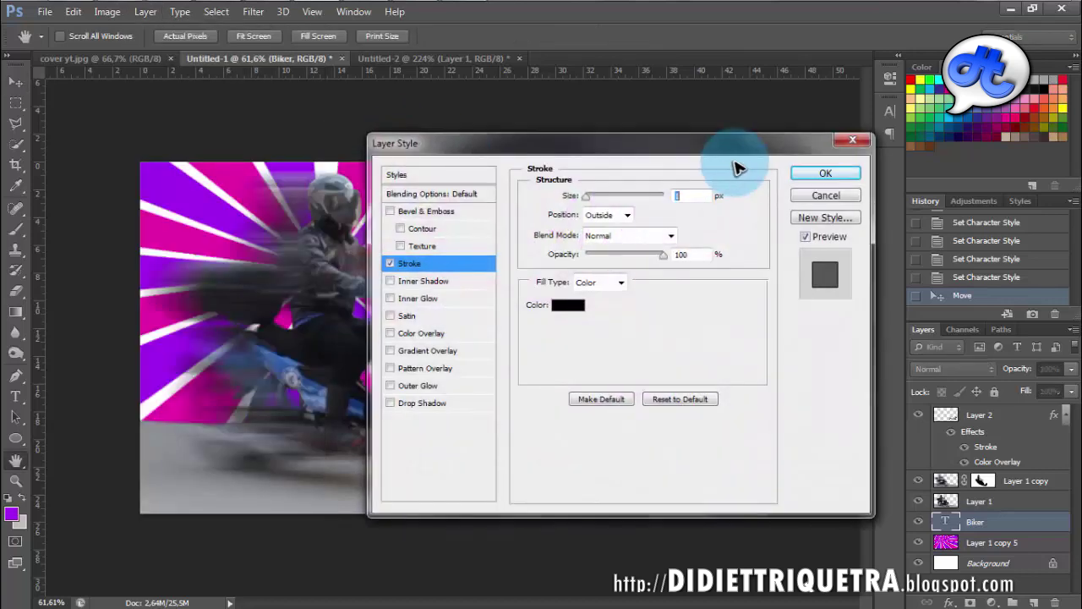
{"action": "mouse_move", "coordinate": [680, 141]}
{"action": "left_mouse_down"}
{"action": "mouse_move", "coordinate": [636, 304]}
{"action": "mouse_move", "coordinate": [600, 289]}
{"action": "left_mouse_up"}
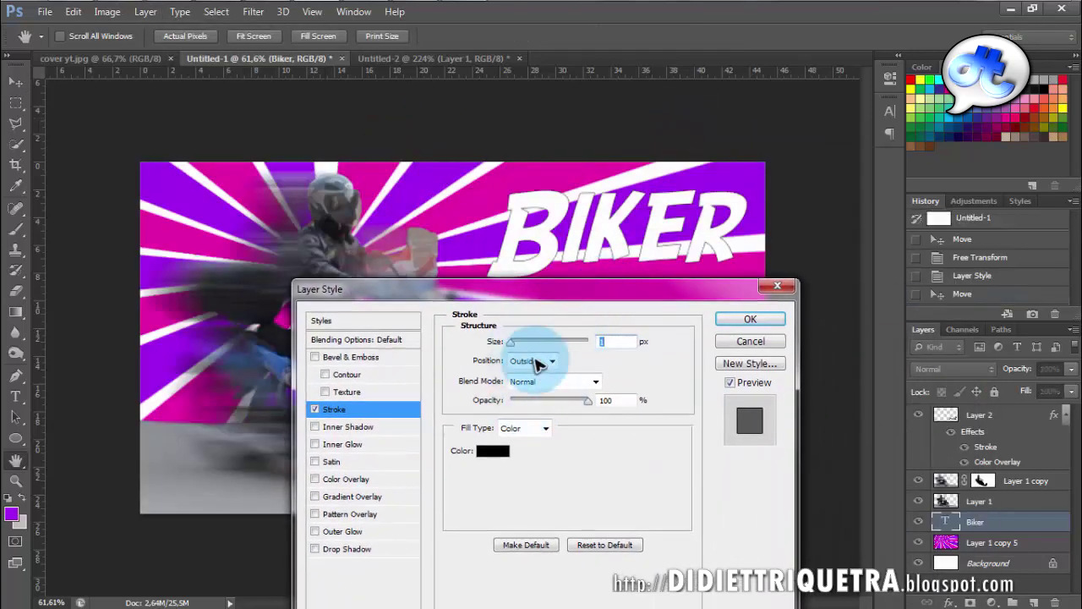
{"action": "left_click_drag", "start_coordinate": [510, 341], "coordinate": [514, 343]}
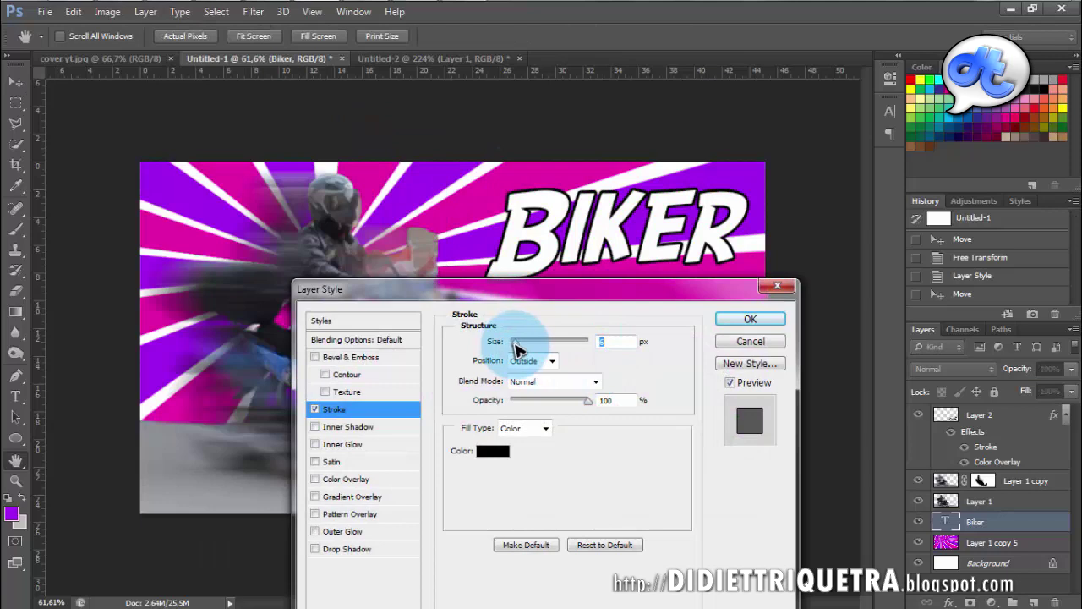
{"action": "left_click", "coordinate": [741, 319]}
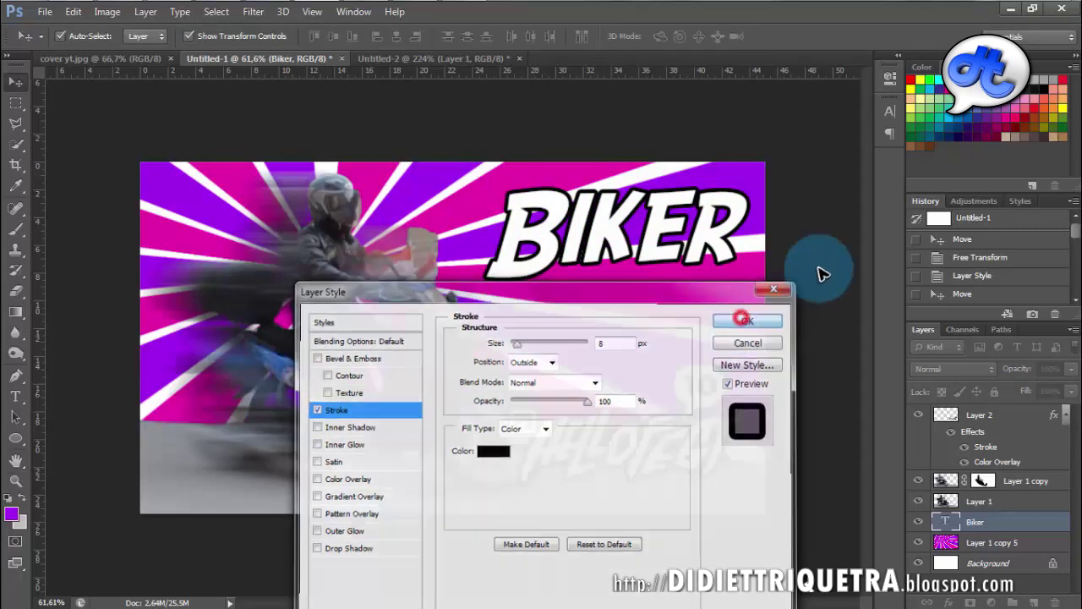
- Duplicate the Biker title slightly down and to the right, and place the copy beneath the original in the layer order
{"action": "left_click_drag", "start_coordinate": [549, 241], "coordinate": [559, 250]}
{"action": "left_click", "coordinate": [999, 523]}
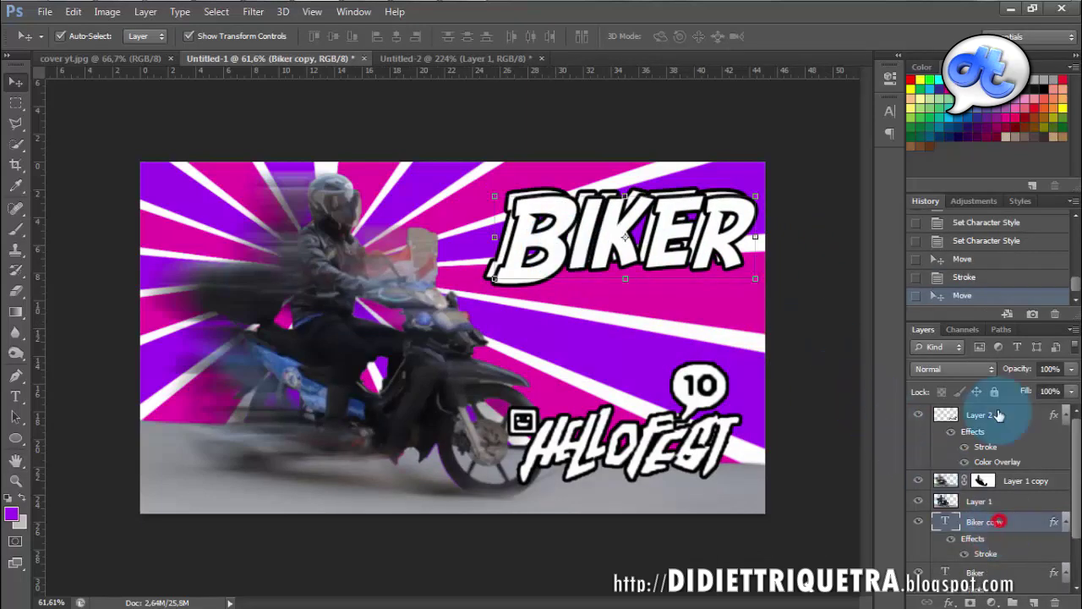
{"action": "scroll", "coordinate": [995, 459], "scroll_direction": "down", "scroll_amount": 3}
{"action": "left_click_drag", "start_coordinate": [1004, 479], "coordinate": [1010, 545]}
{"action": "left_click", "coordinate": [814, 314]}
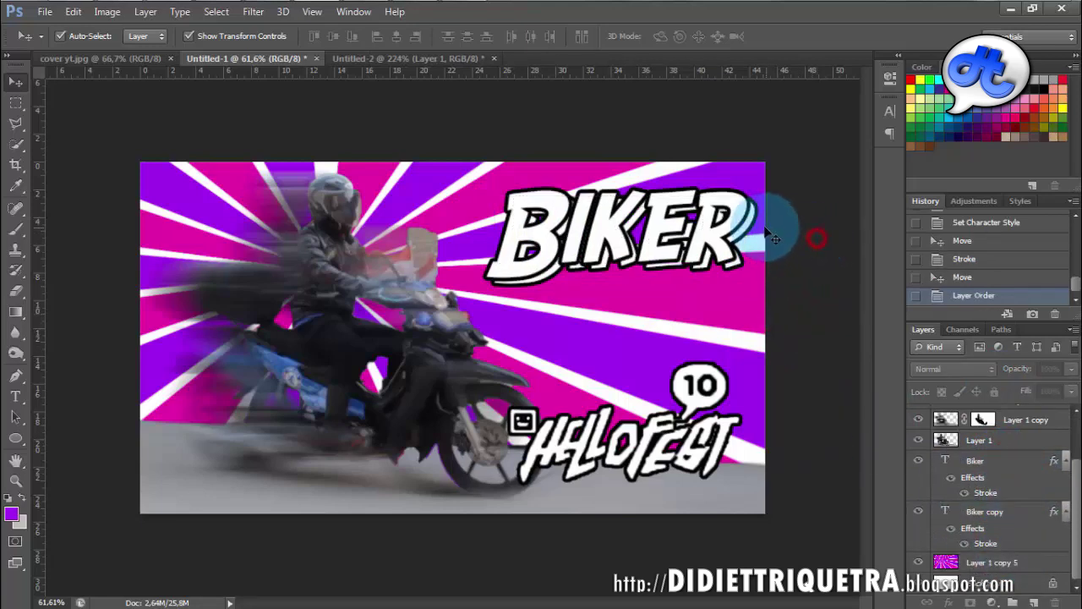
- On the Biker copy layer, turn off the Stroke effect and apply a black (000000) Color Overlay
{"action": "left_click", "coordinate": [991, 439]}
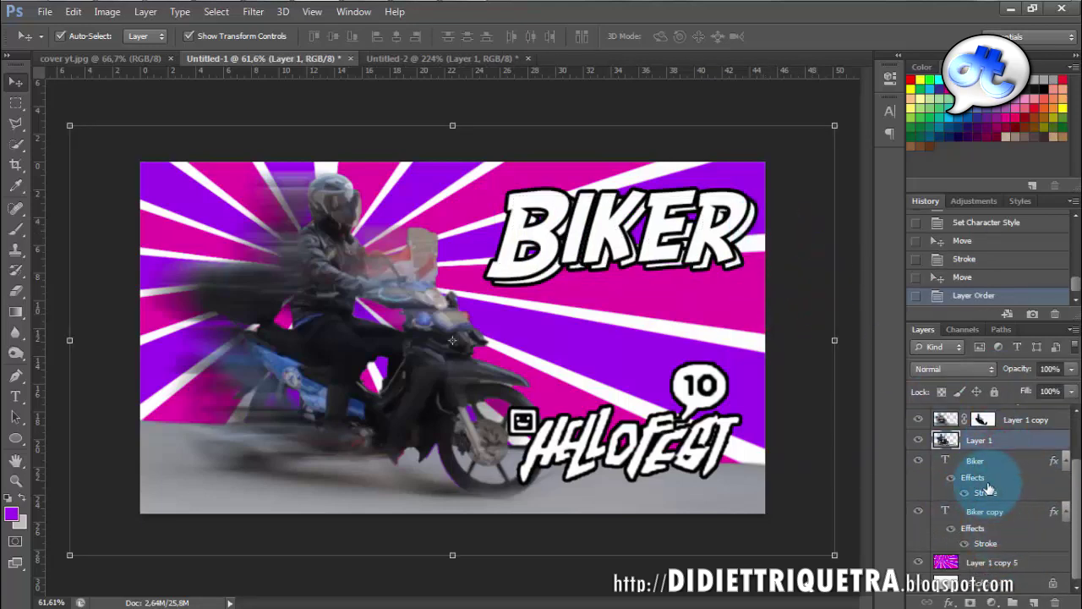
{"action": "left_click", "coordinate": [993, 512]}
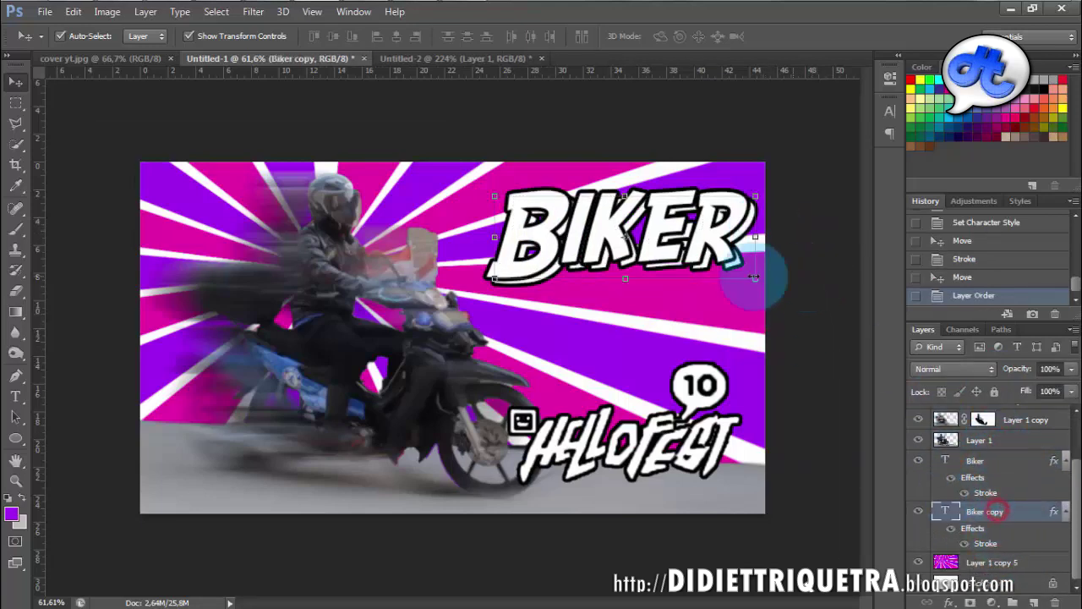
{"action": "left_click", "coordinate": [146, 12]}
{"action": "mouse_move", "coordinate": [181, 96]}
{"action": "left_click", "coordinate": [343, 133]}
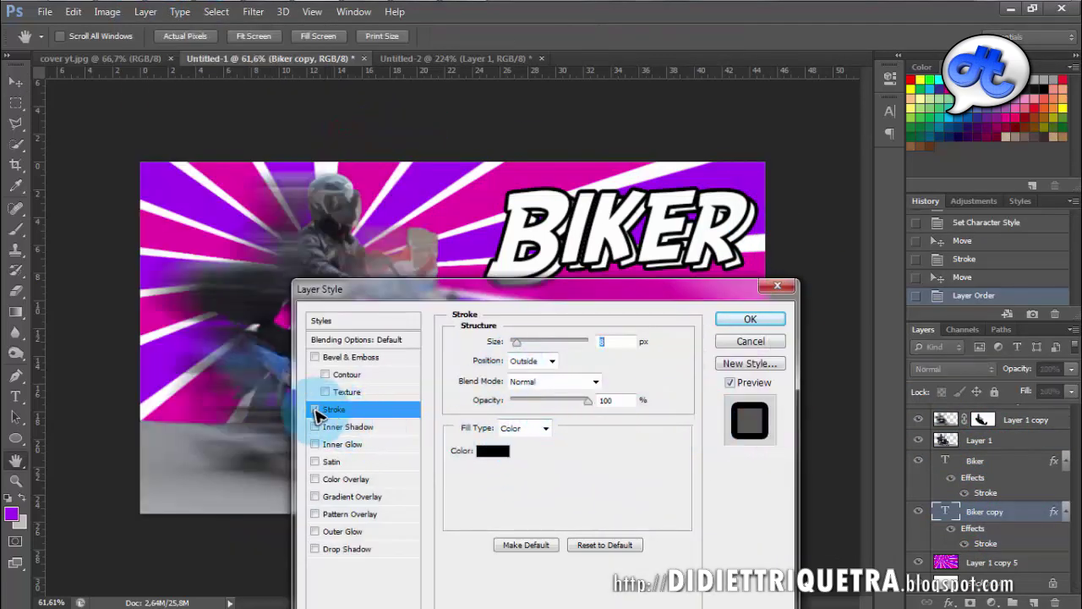
{"action": "left_click", "coordinate": [314, 410]}
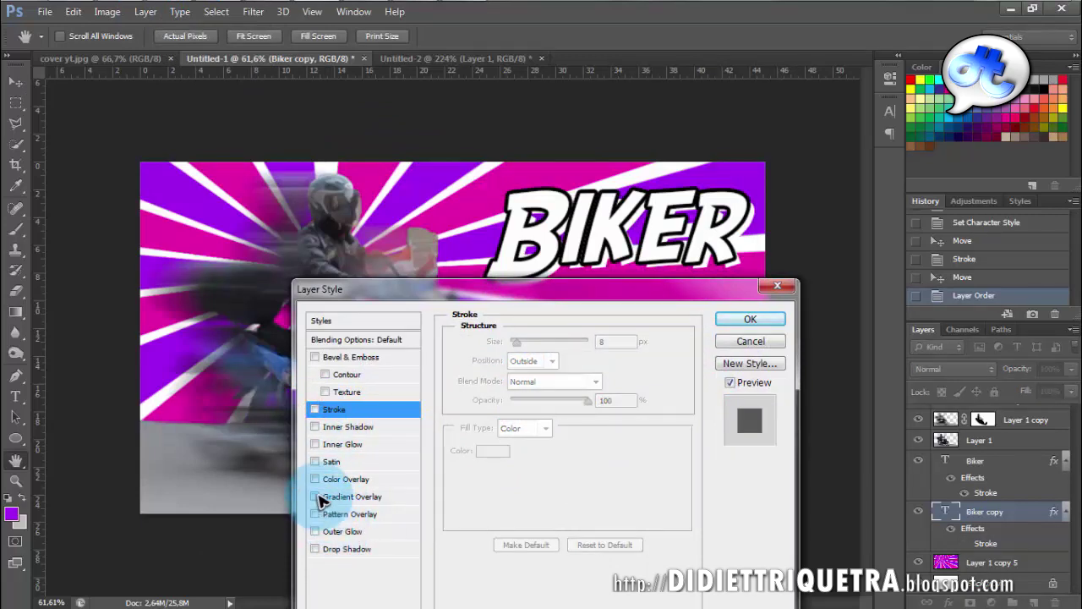
{"action": "left_click", "coordinate": [319, 480]}
{"action": "left_click", "coordinate": [626, 342]}
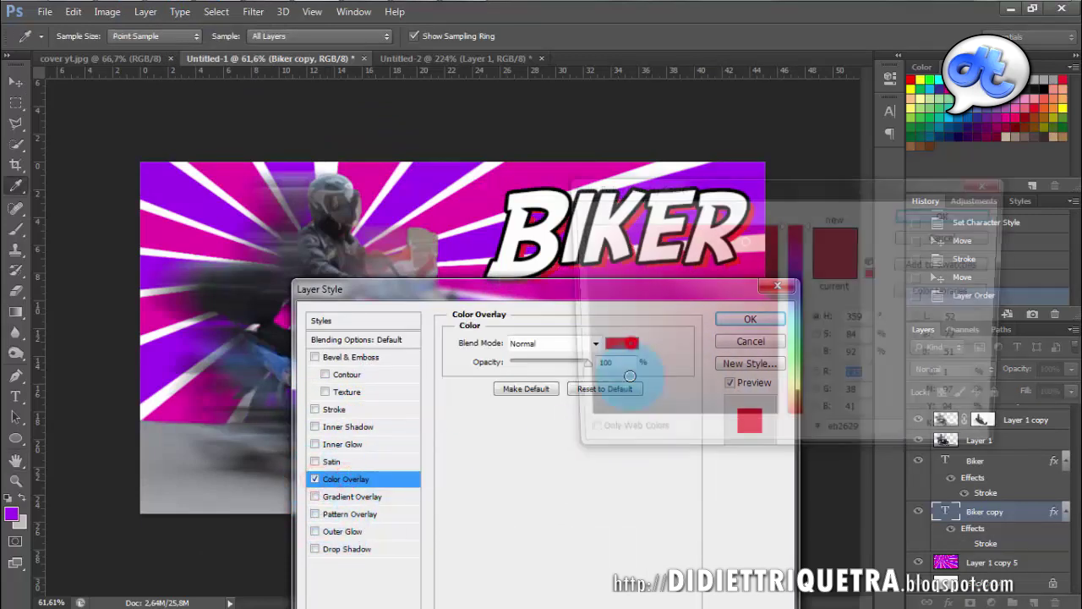
{"action": "left_click_drag", "start_coordinate": [643, 301], "coordinate": [540, 446]}
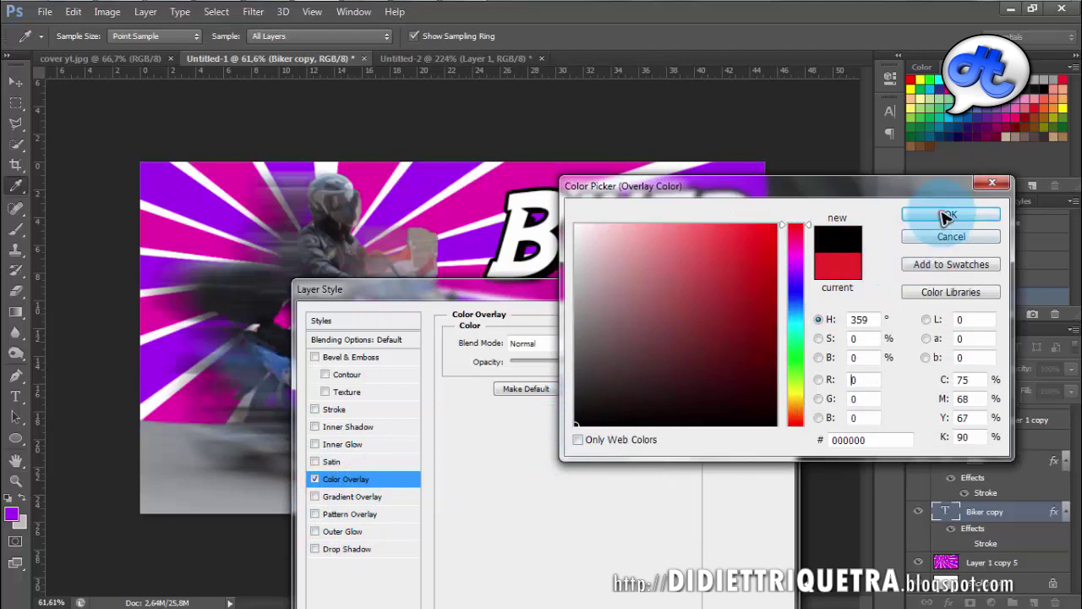
{"action": "left_click", "coordinate": [948, 213]}
{"action": "left_click", "coordinate": [750, 319]}
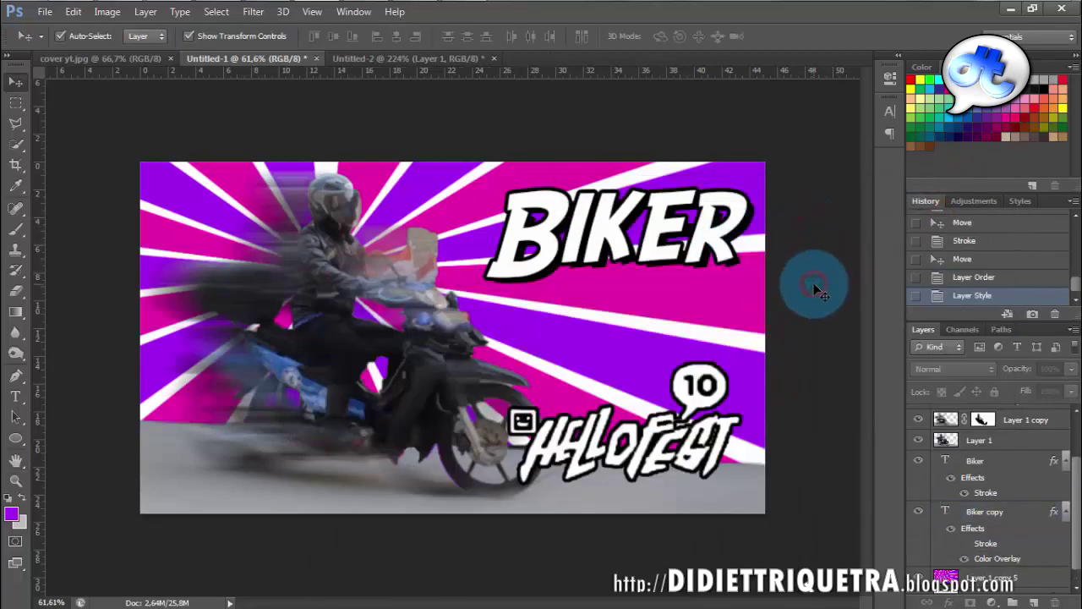
- Following cover yt.jpg, add the text "FInalis" in SF Comic Script, scaled to about 497%, above the HelloFest lettering and beside the 10 bubble
{"action": "left_click", "coordinate": [88, 59]}
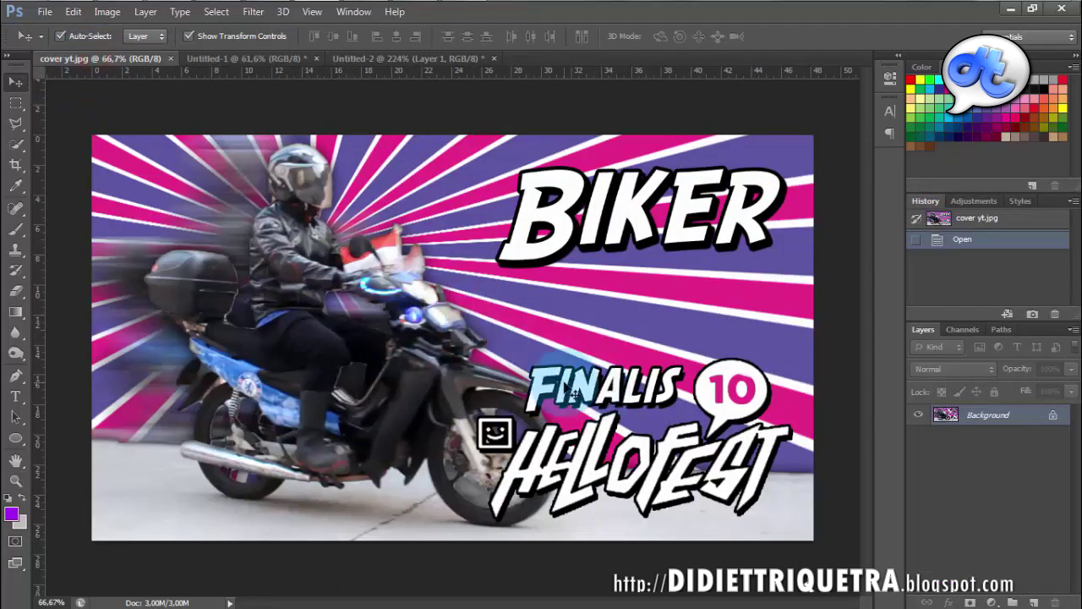
{"action": "left_click", "coordinate": [245, 59]}
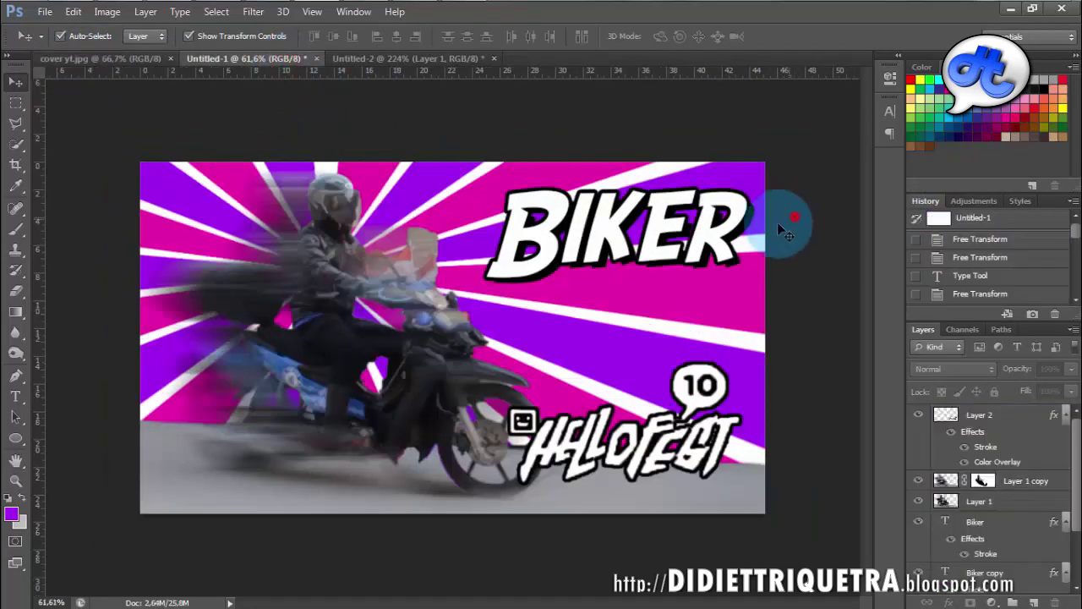
{"action": "left_click", "coordinate": [981, 503]}
{"action": "left_click", "coordinate": [989, 523]}
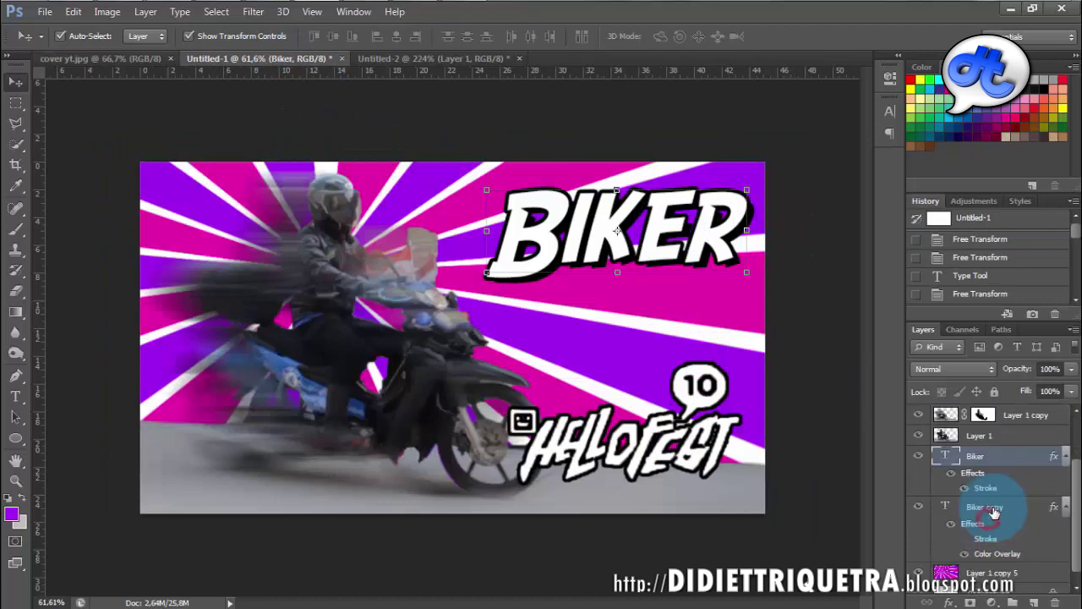
{"action": "left_click", "coordinate": [824, 260]}
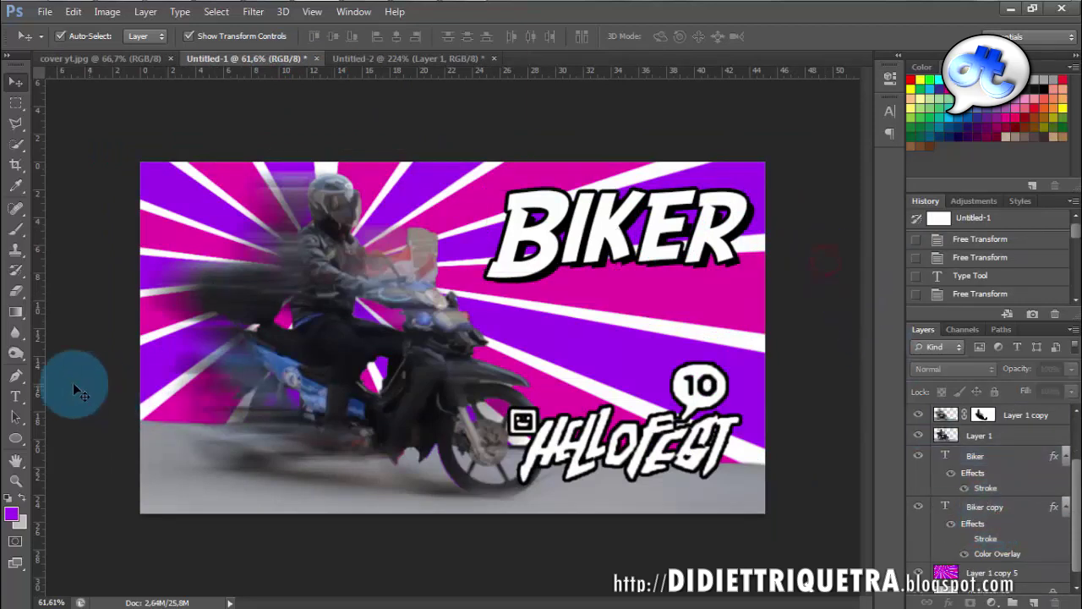
{"action": "left_click", "coordinate": [25, 397]}
{"action": "left_click", "coordinate": [528, 349]}
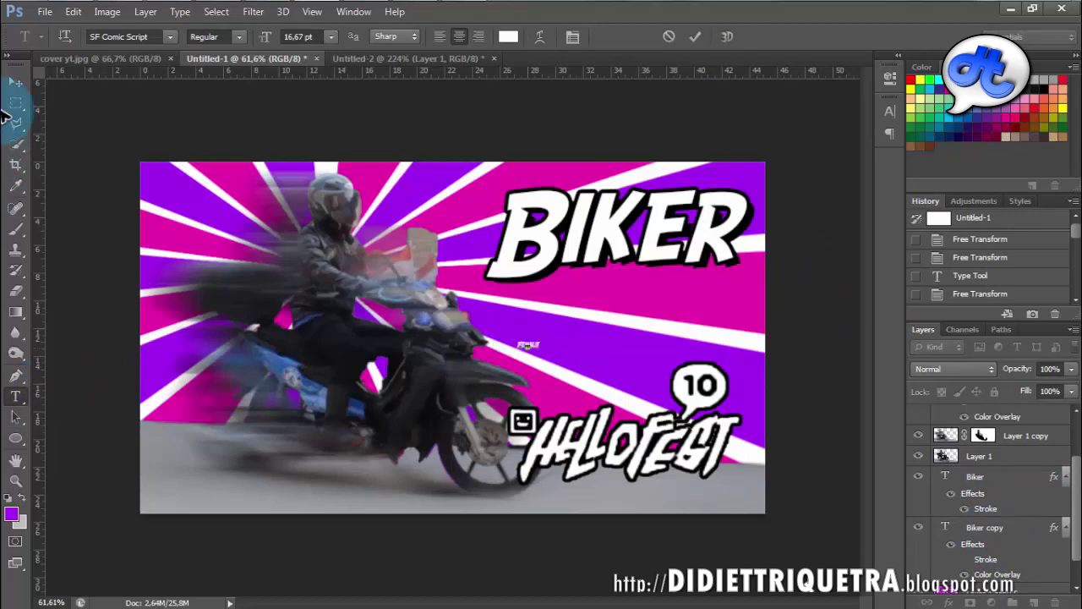
{"action": "left_click", "coordinate": [15, 82]}
{"action": "key", "text": "ctrl+t"}
{"action": "left_click_drag", "start_coordinate": [542, 349], "coordinate": [628, 382]}
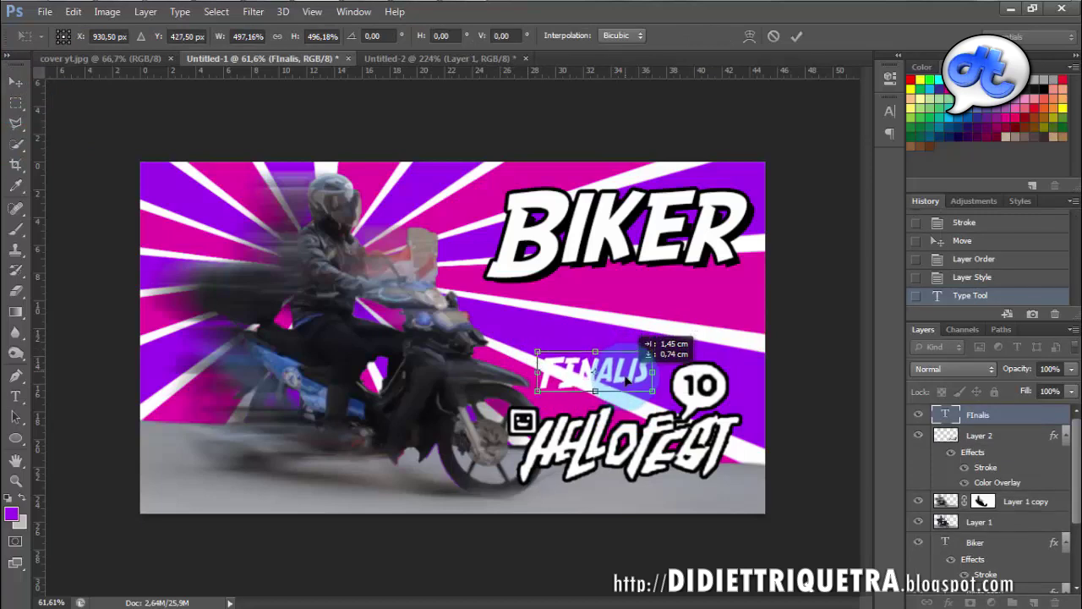
{"action": "left_click", "coordinate": [821, 306]}
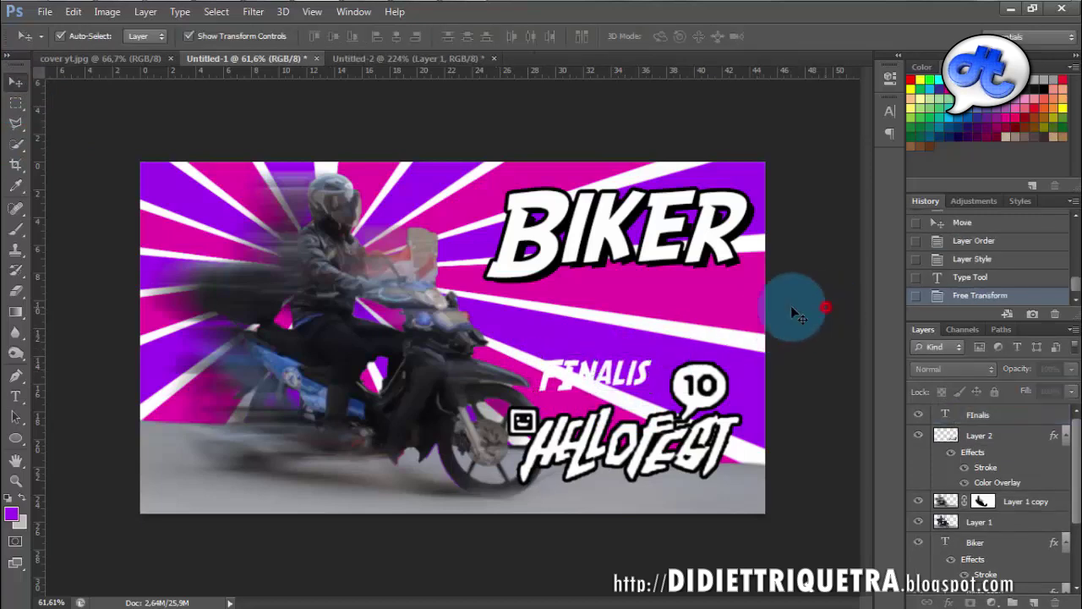
- Copy the Biker title's layer effects onto the FInalis text layer
{"action": "left_click", "coordinate": [658, 216]}
{"action": "scroll", "coordinate": [1017, 512], "scroll_direction": "down", "scroll_amount": 2}
{"action": "scroll", "coordinate": [1019, 514], "scroll_direction": "up", "scroll_amount": 2}
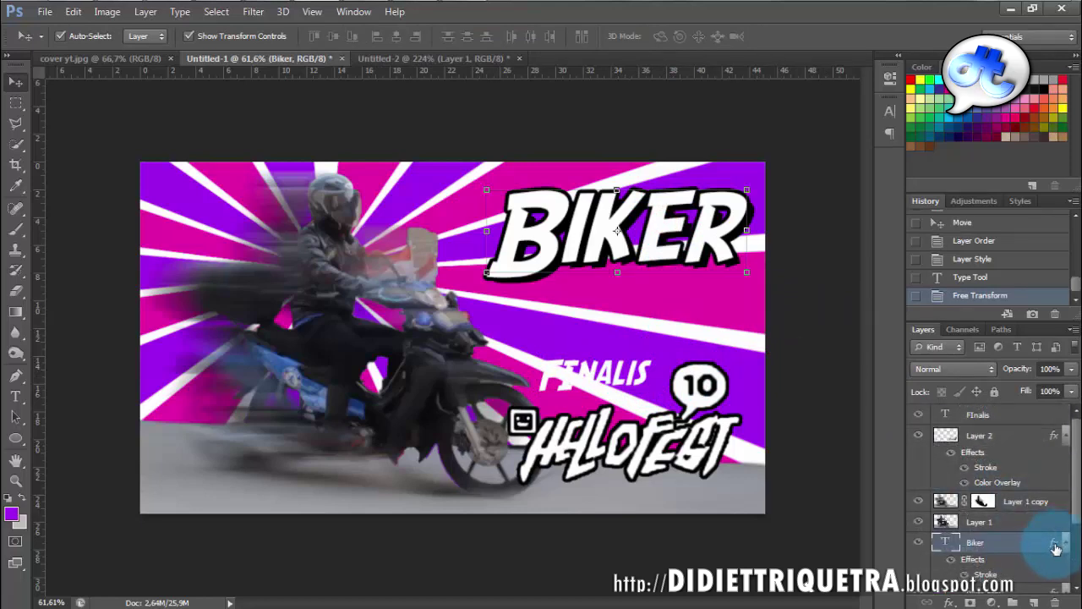
{"action": "mouse_move", "coordinate": [1055, 544]}
{"action": "left_mouse_down"}
{"action": "mouse_move", "coordinate": [1057, 448]}
{"action": "mouse_move", "coordinate": [1010, 414]}
{"action": "mouse_move", "coordinate": [981, 414]}
{"action": "left_mouse_up"}
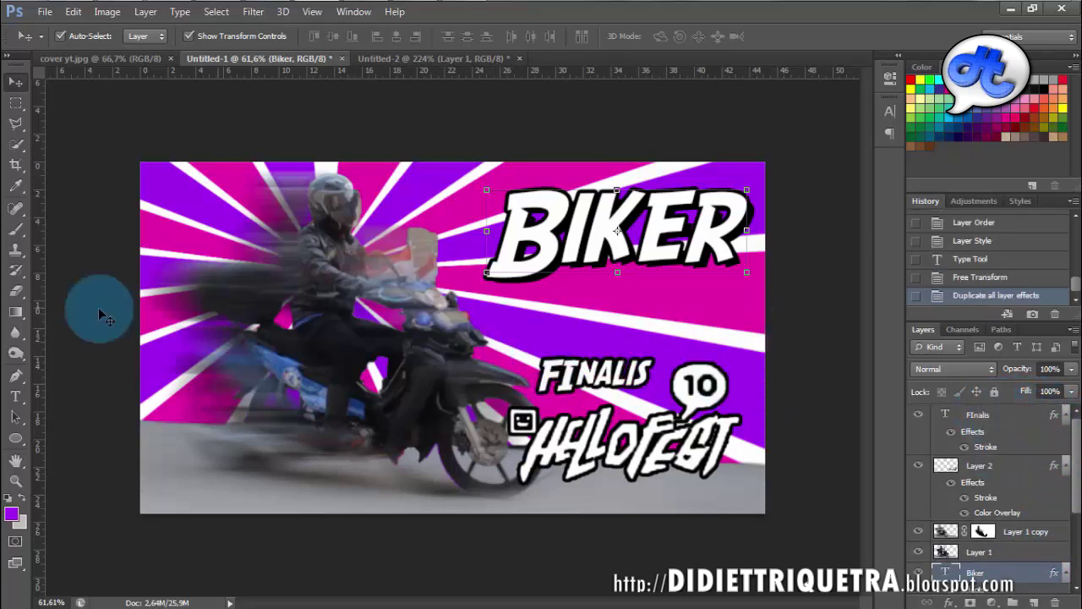
- Correct the text to "Finalis" with a lowercase second letter and move it slightly down and to the right
{"action": "left_click", "coordinate": [16, 396]}
{"action": "left_click", "coordinate": [572, 375]}
{"action": "left_click_drag", "start_coordinate": [572, 375], "coordinate": [558, 374]}
{"action": "type", "text": "i"}
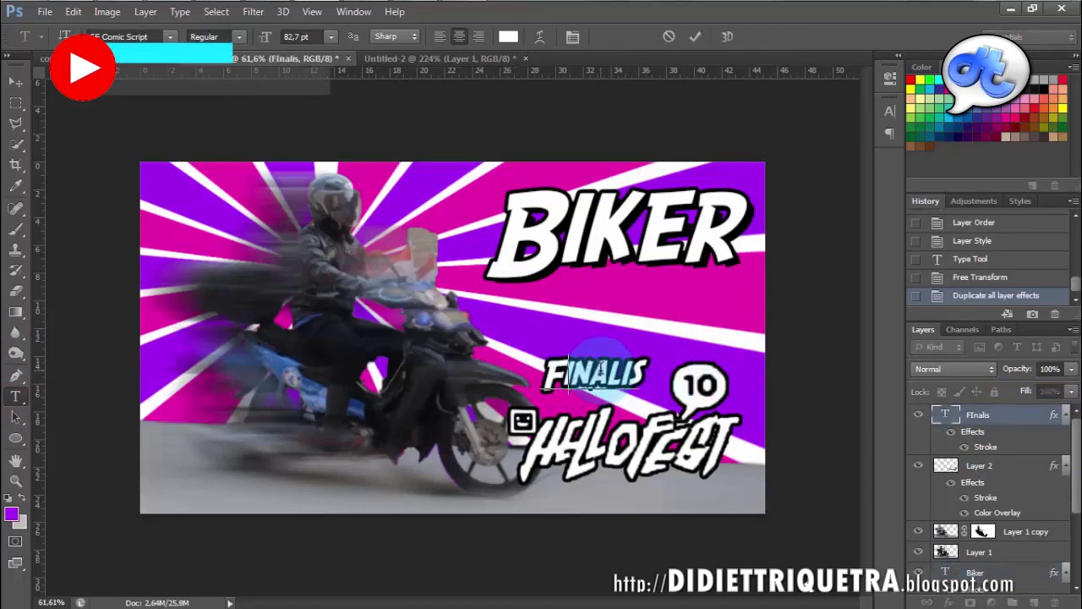
{"action": "left_click", "coordinate": [16, 81]}
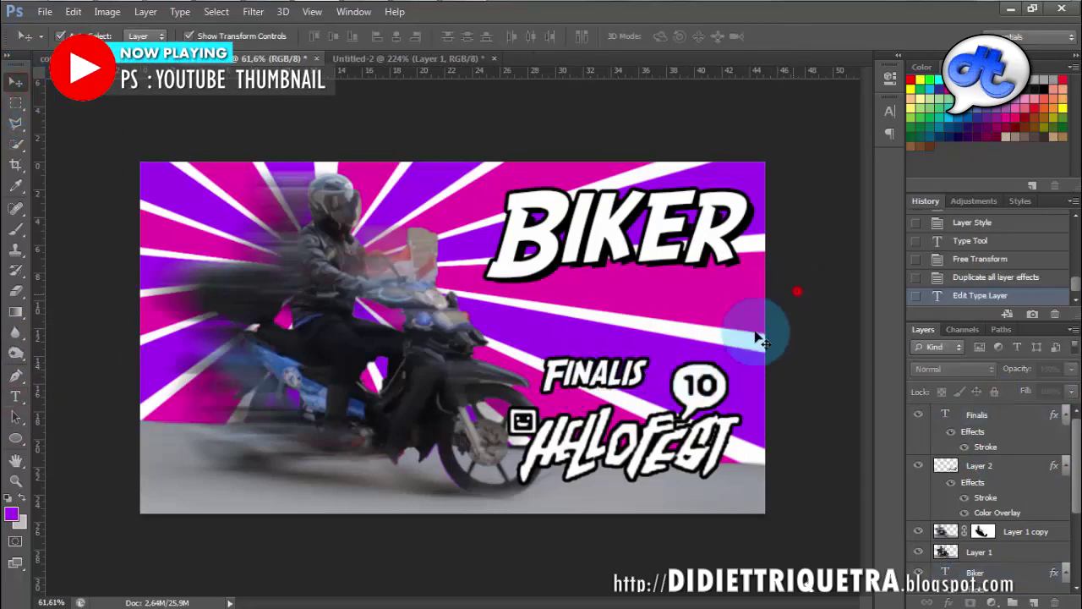
{"action": "left_click_drag", "start_coordinate": [622, 375], "coordinate": [627, 382]}
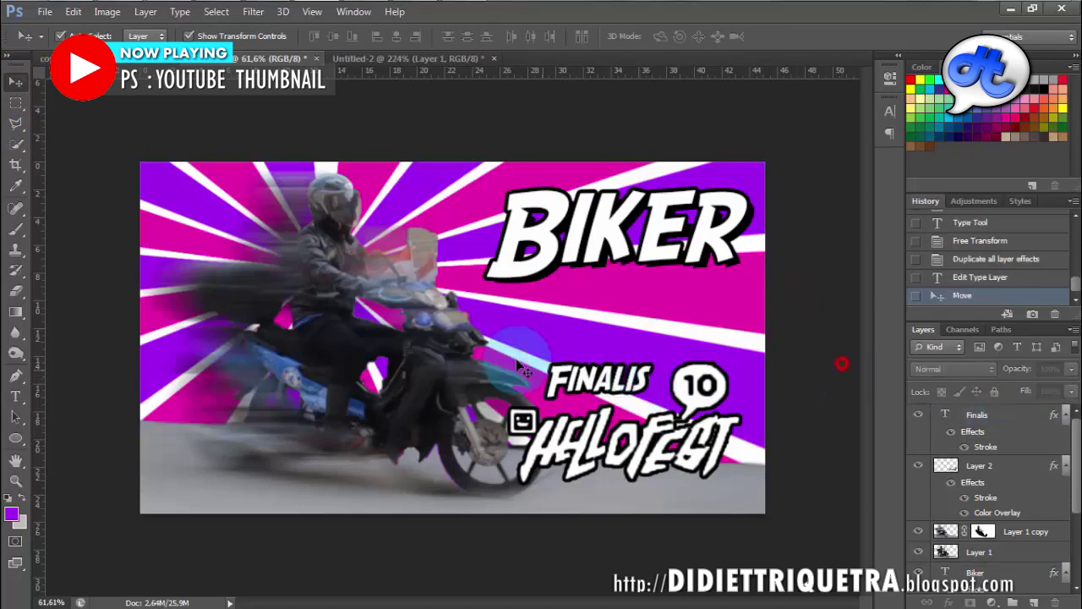
- Compare the whole thumbnail with the reference image cover yt.jpg
{"action": "scroll", "coordinate": [517, 361], "scroll_direction": "down", "scroll_amount": 2}
{"action": "scroll", "coordinate": [517, 360], "scroll_direction": "up", "scroll_amount": 1}
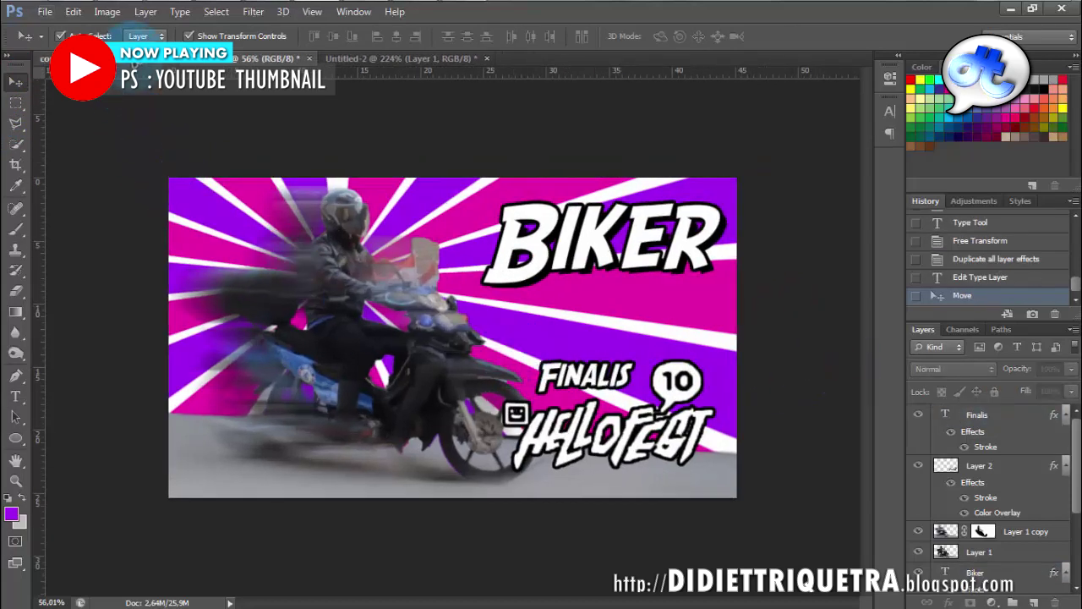
{"action": "left_click", "coordinate": [132, 59]}
{"action": "left_click", "coordinate": [216, 58]}
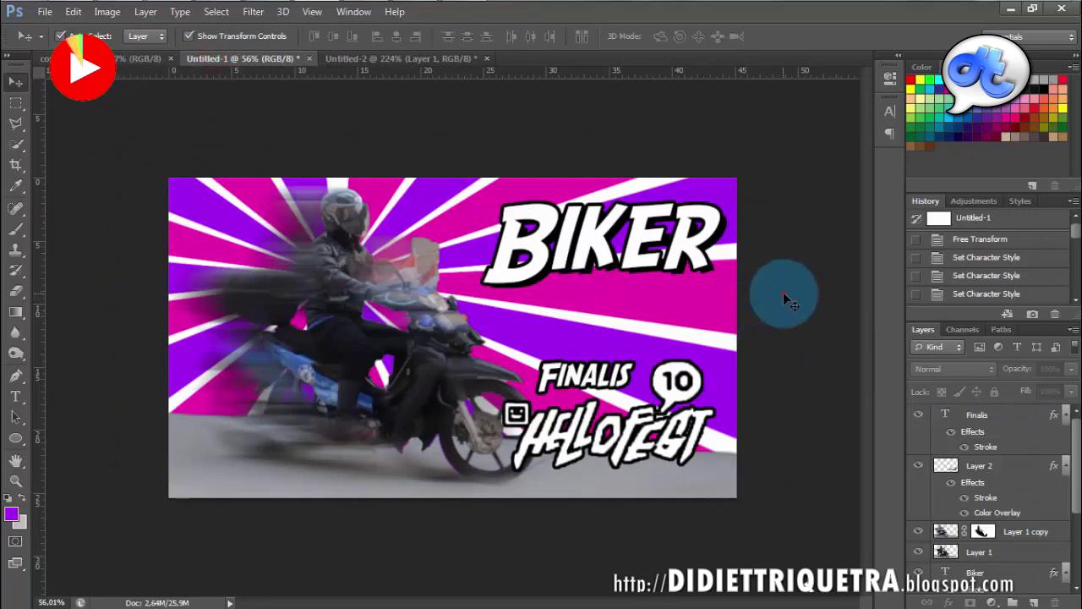